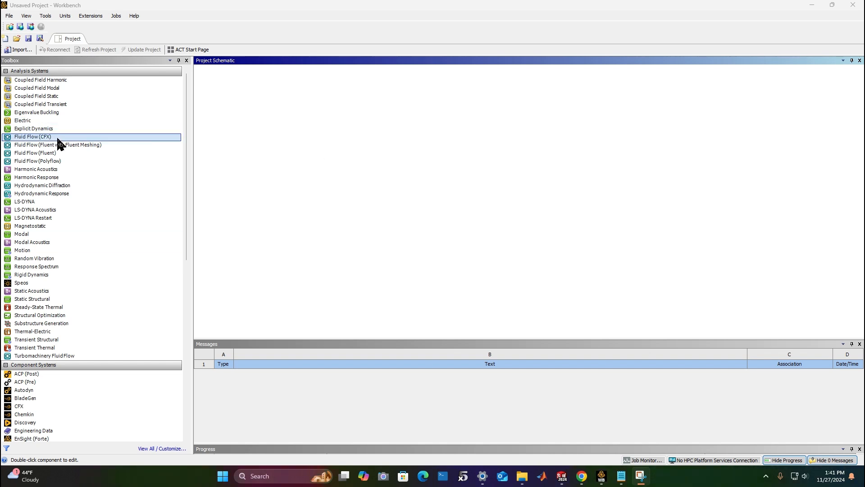
# Add a Fluid Flow (CFX) system to the project schematic and create its geometry in DesignModeler
pyautogui.moveTo(58, 141); pyautogui.dragTo(257, 116)
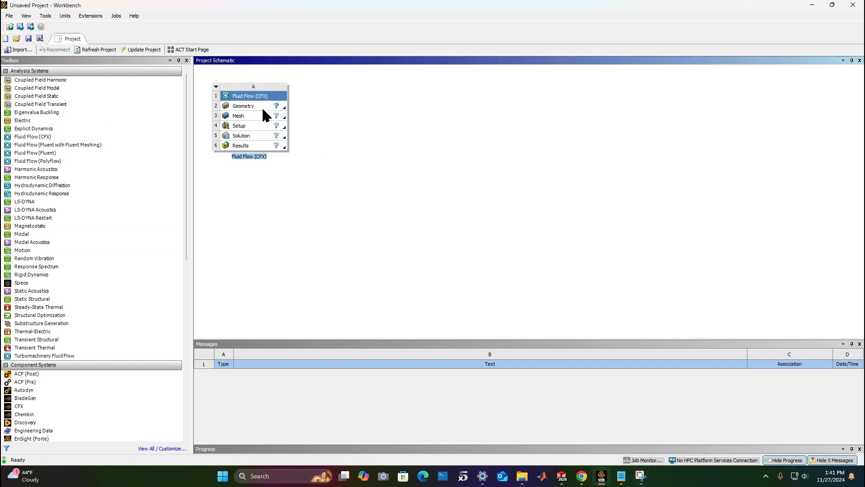
pyautogui.doubleClick(265, 108)
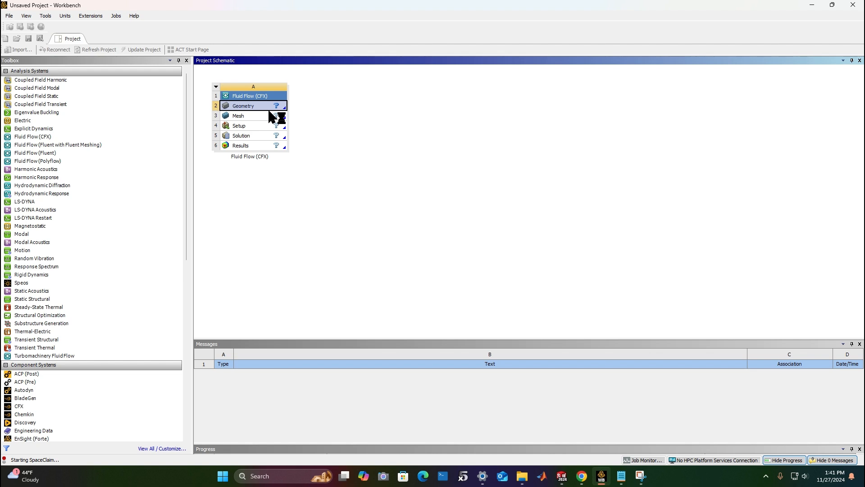
pyautogui.rightClick(272, 107)
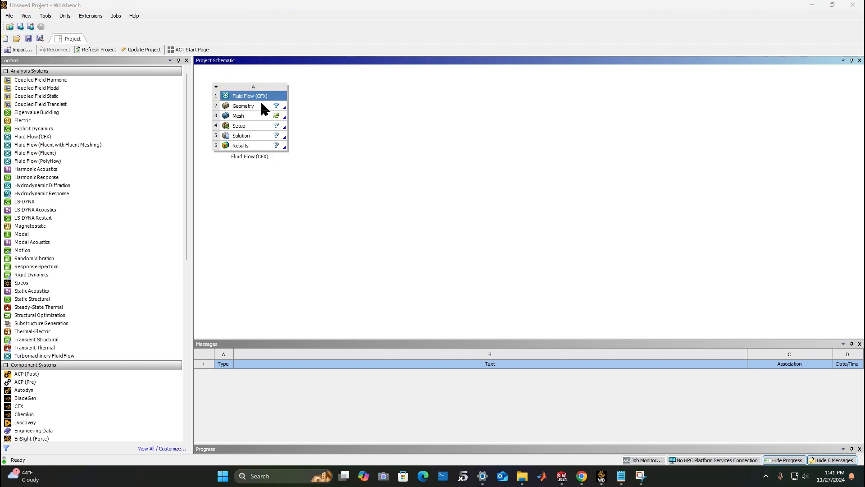
pyautogui.click(263, 108)
pyautogui.rightClick(263, 108)
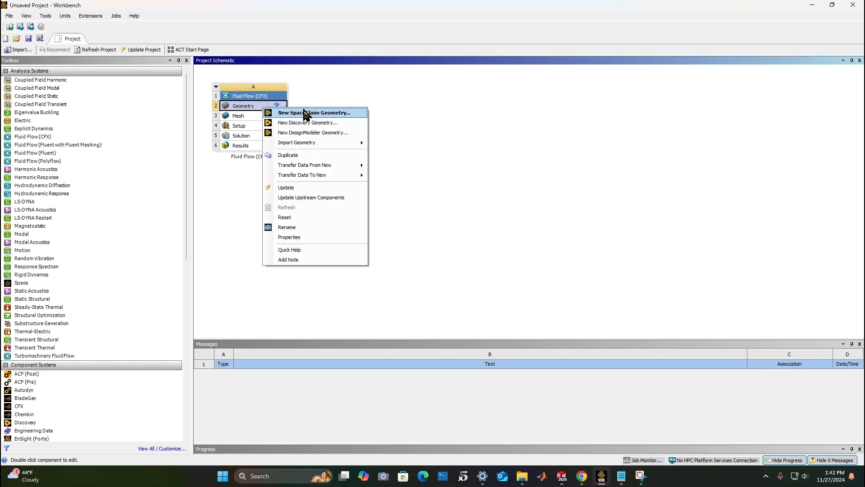
pyautogui.click(339, 133)
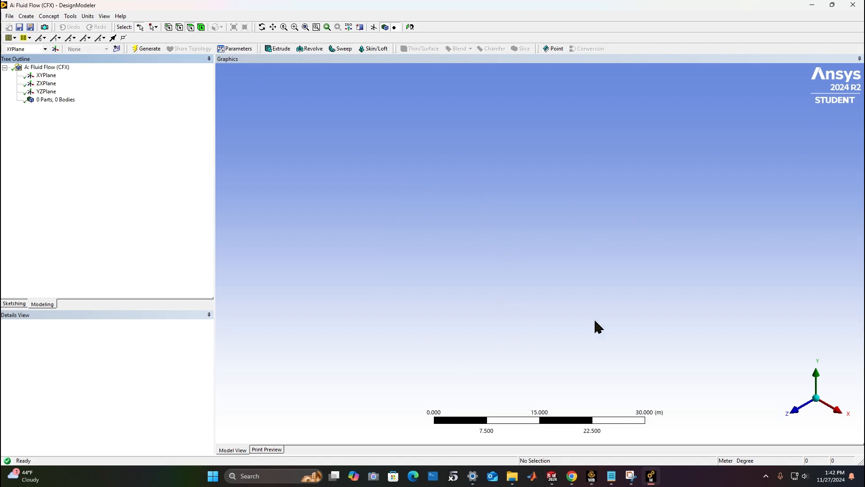
# Import the external geometry file fuse1.IGS from the DBF Ultimate folder and generate the body
pyautogui.click(9, 17)
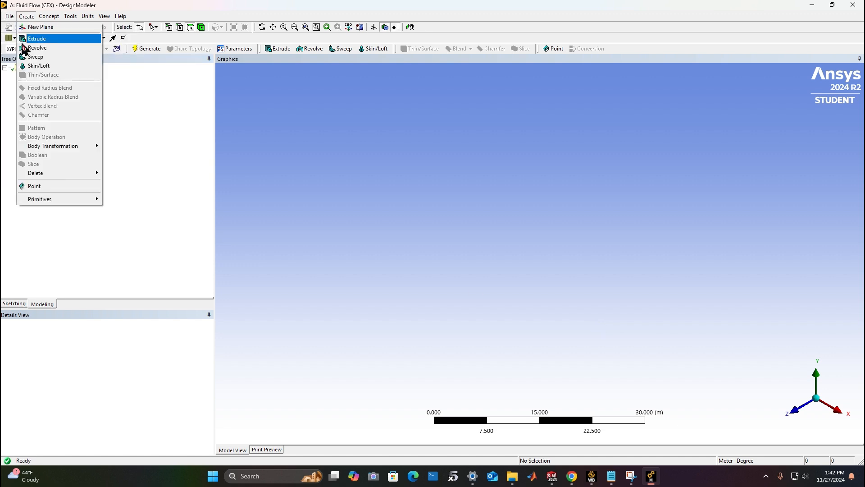
pyautogui.click(1, 9)
pyautogui.click(6, 15)
pyautogui.click(50, 84)
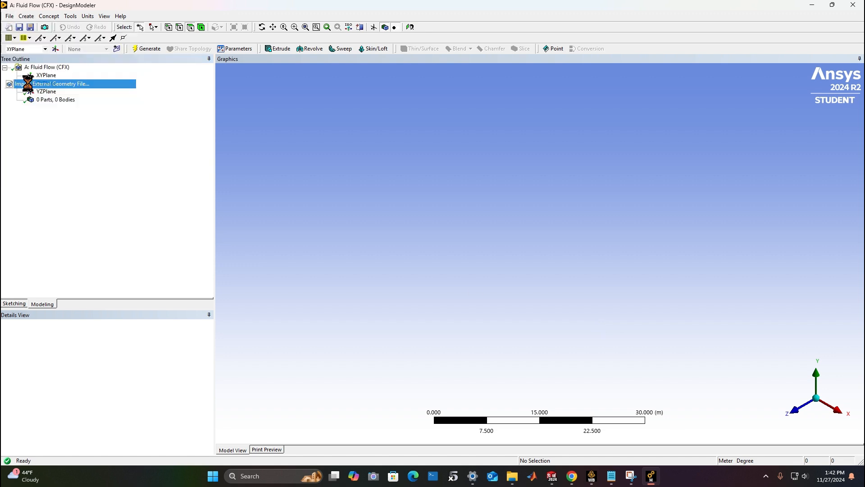
pyautogui.scroll(-7, 463, 209)
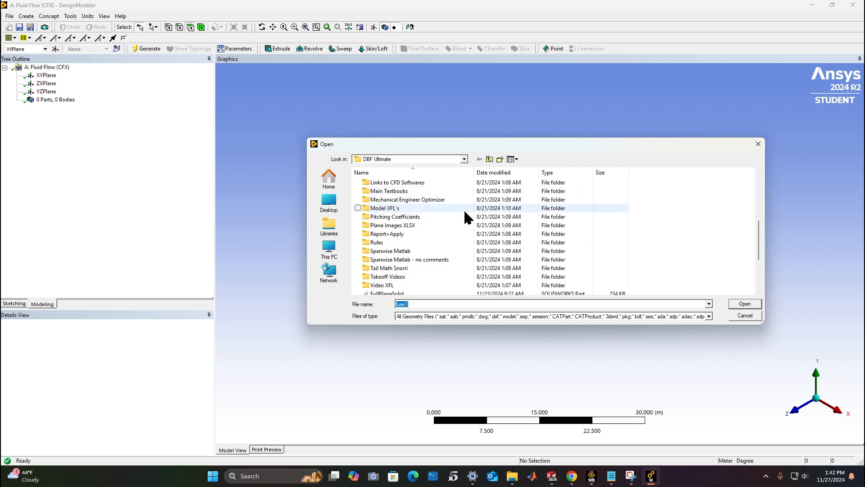
pyautogui.scroll(-3, 435, 196)
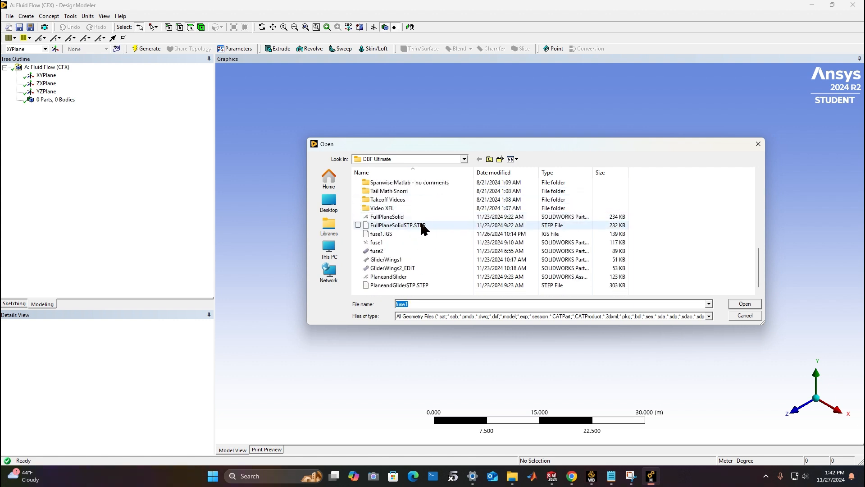
pyautogui.click(405, 234)
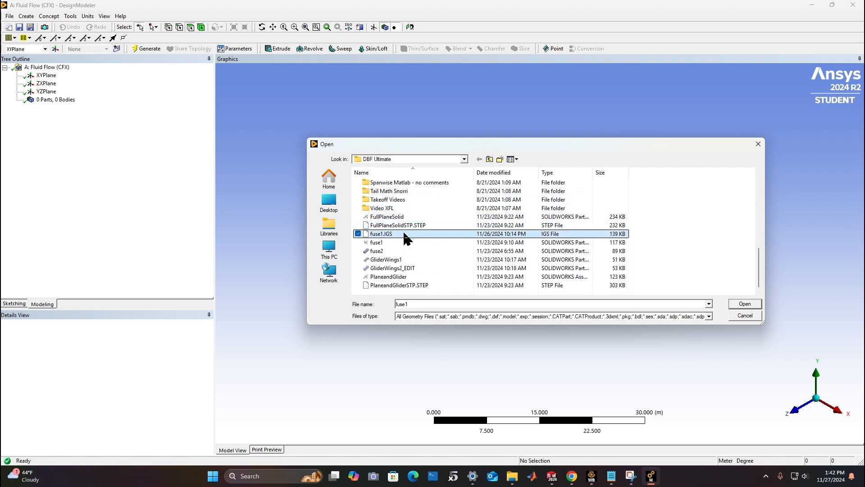
pyautogui.click(745, 305)
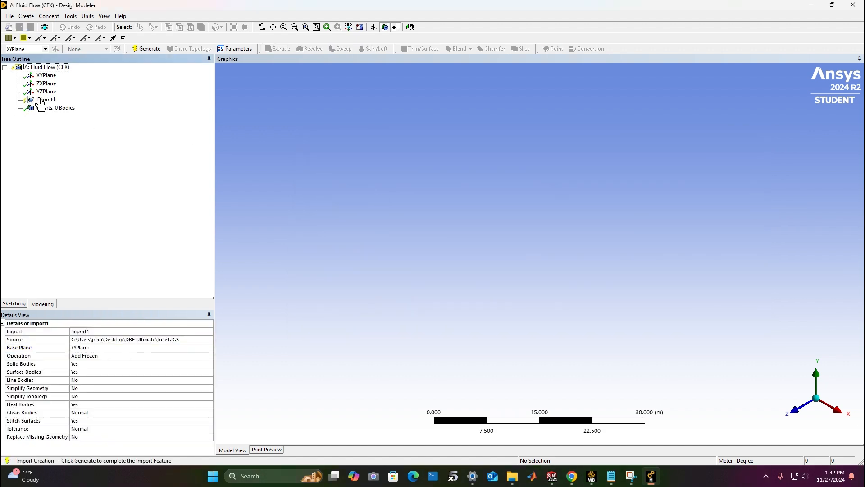
pyautogui.click(147, 49)
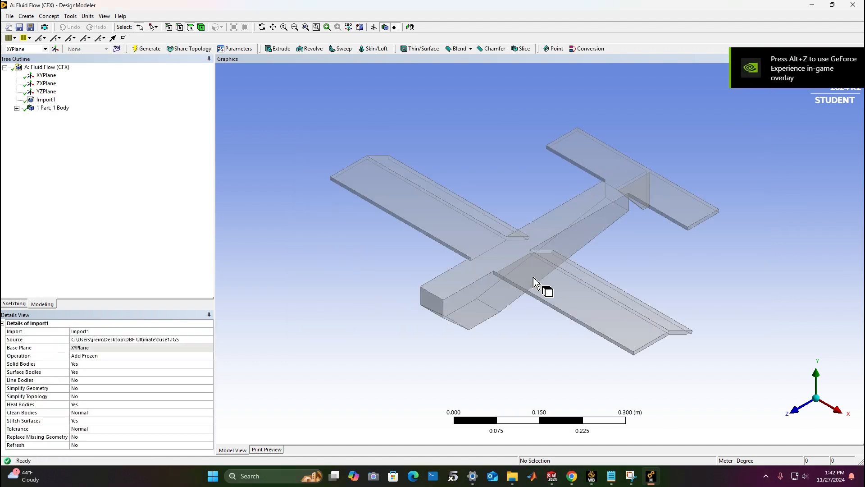
# Generate a box enclosure around all bodies with a non-uniform cushion of 1 m in every direction
pyautogui.moveTo(722, 334); pyautogui.dragTo(594, 225, button='middle')
pyautogui.moveTo(533, 302); pyautogui.dragTo(606, 310, button='middle')
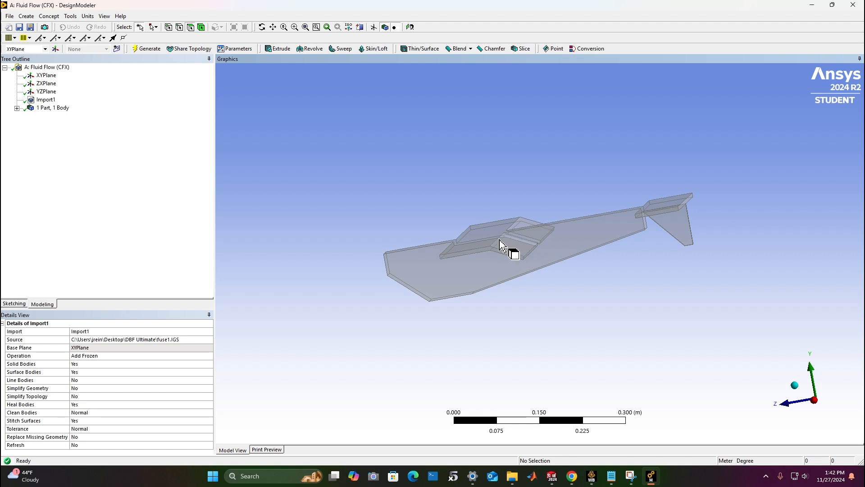
pyautogui.moveTo(719, 258); pyautogui.dragTo(647, 276, button='middle')
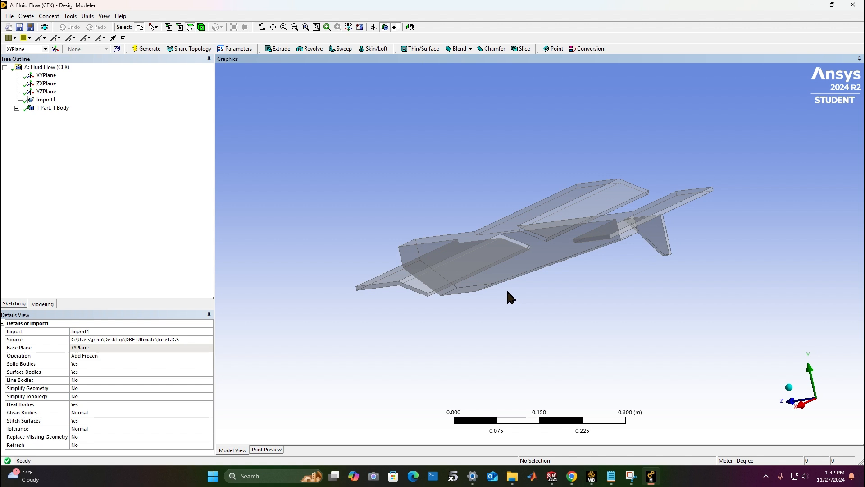
pyautogui.moveTo(512, 296); pyautogui.dragTo(603, 300, button='middle')
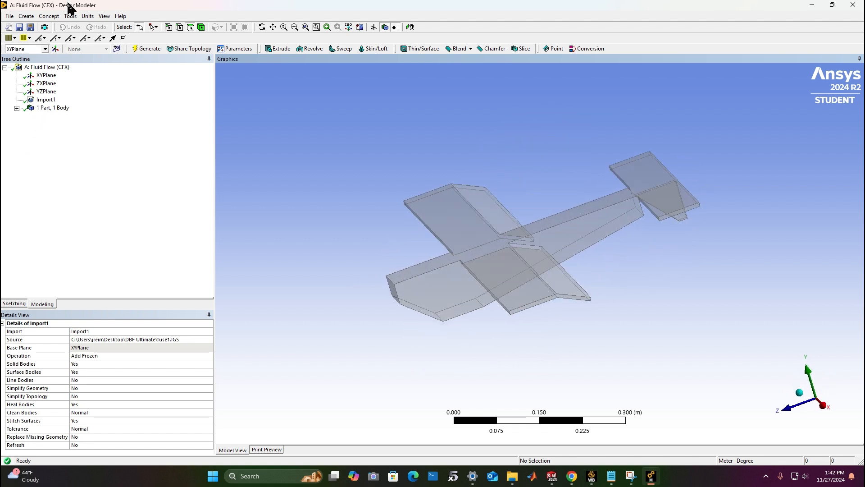
pyautogui.click(71, 17)
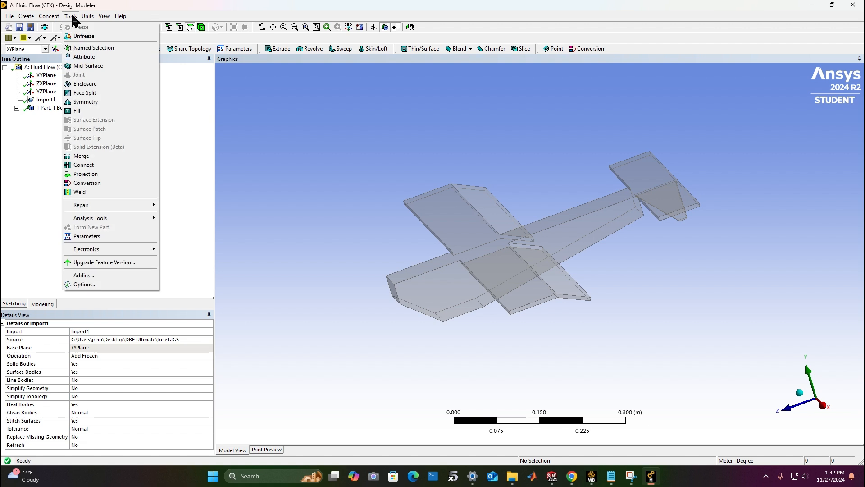
pyautogui.click(81, 86)
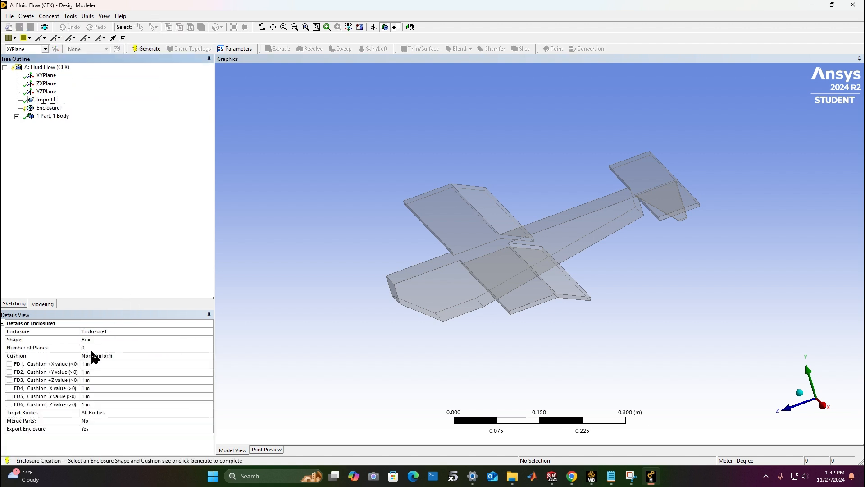
pyautogui.click(146, 48)
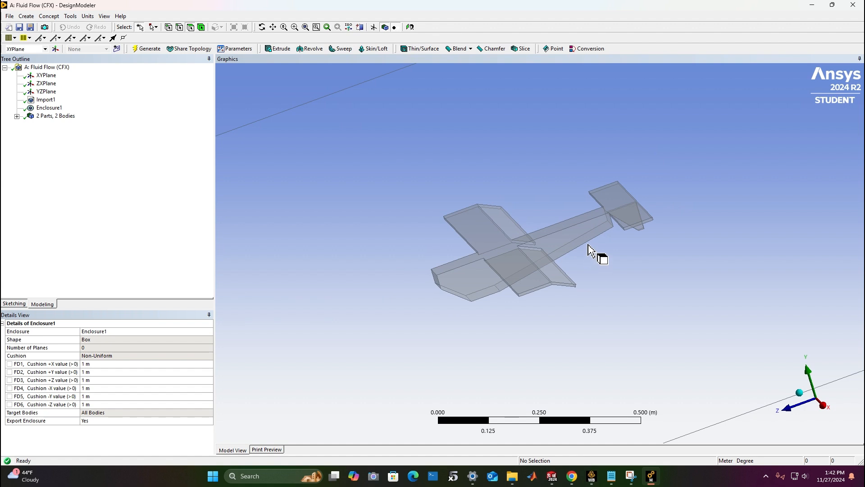
# Set the enclosure's +X and -X cushions to 0.5 m and its +Y and -Y cushions to 0.8 m
pyautogui.scroll(-3, 595, 253)
pyautogui.rightClick(651, 225)
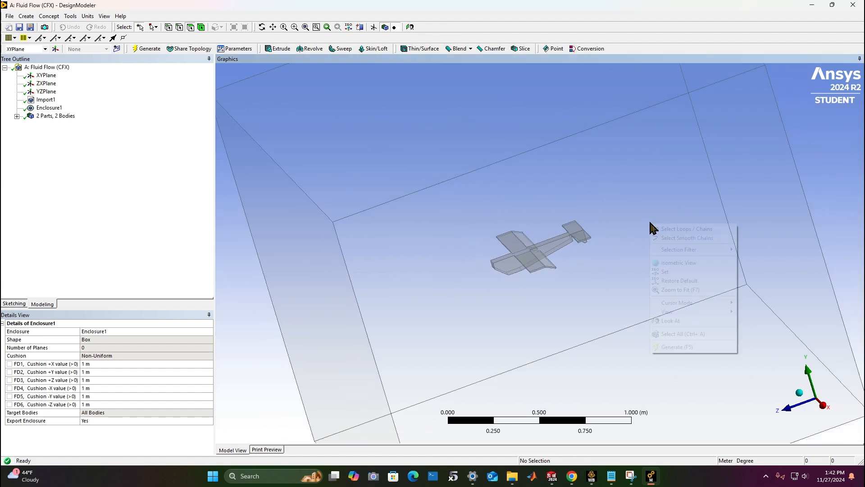
pyautogui.click(590, 254)
pyautogui.click(275, 341)
pyautogui.moveTo(566, 240); pyautogui.dragTo(544, 223, button='middle')
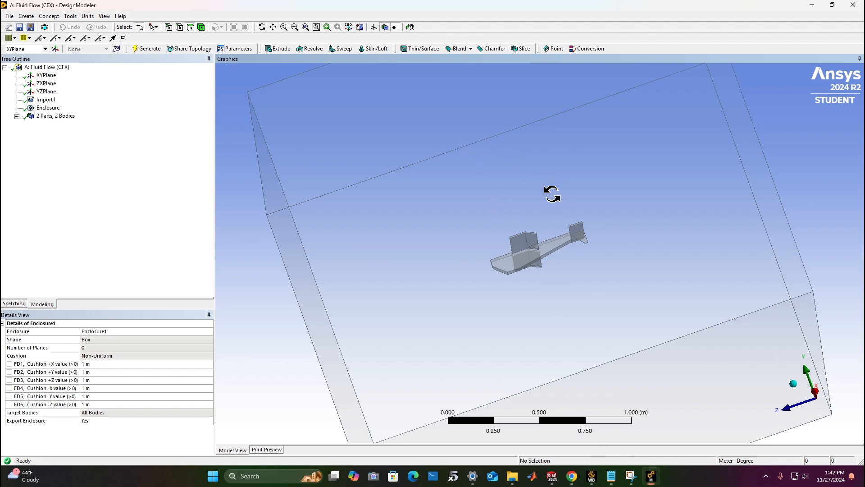
pyautogui.moveTo(553, 194); pyautogui.dragTo(402, 244, button='middle')
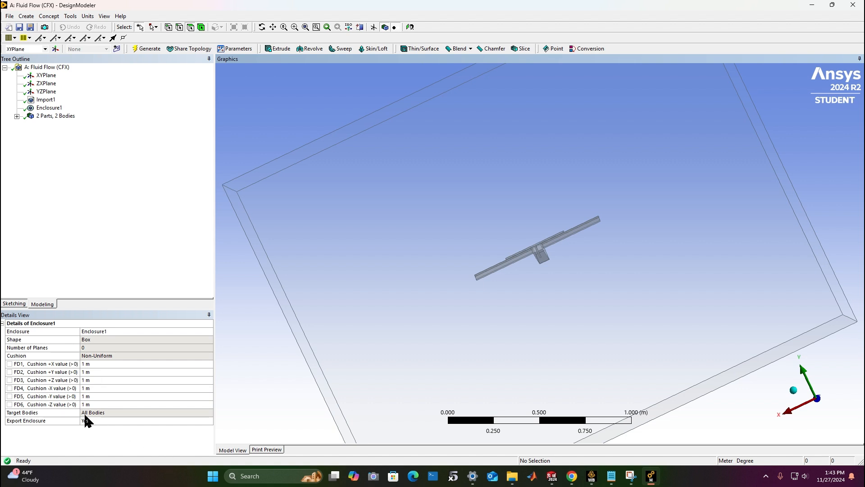
pyautogui.click(99, 388)
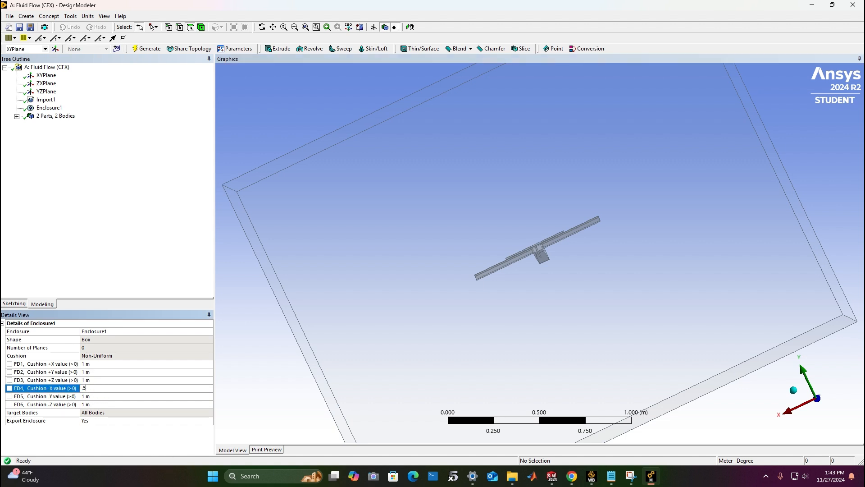
pyautogui.click(101, 364)
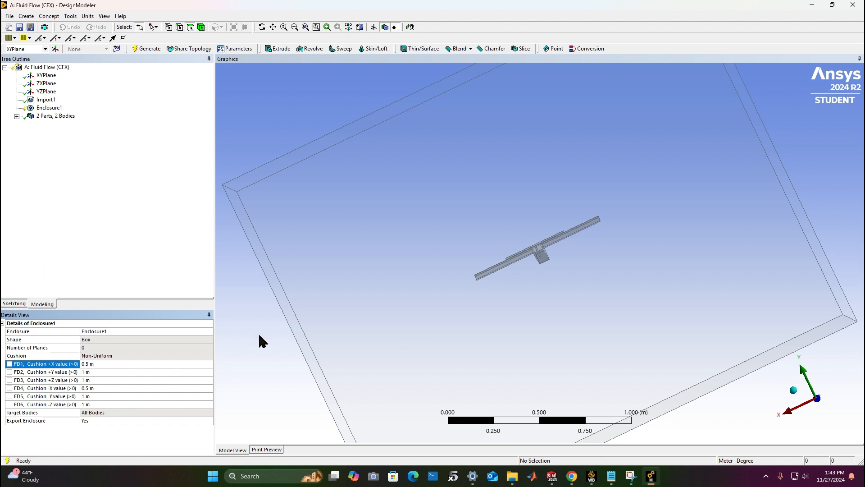
pyautogui.click(110, 372)
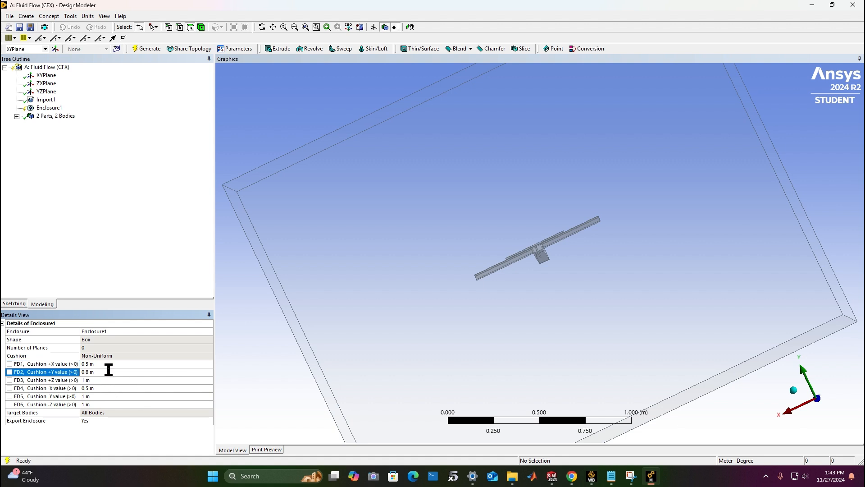
pyautogui.click(105, 396)
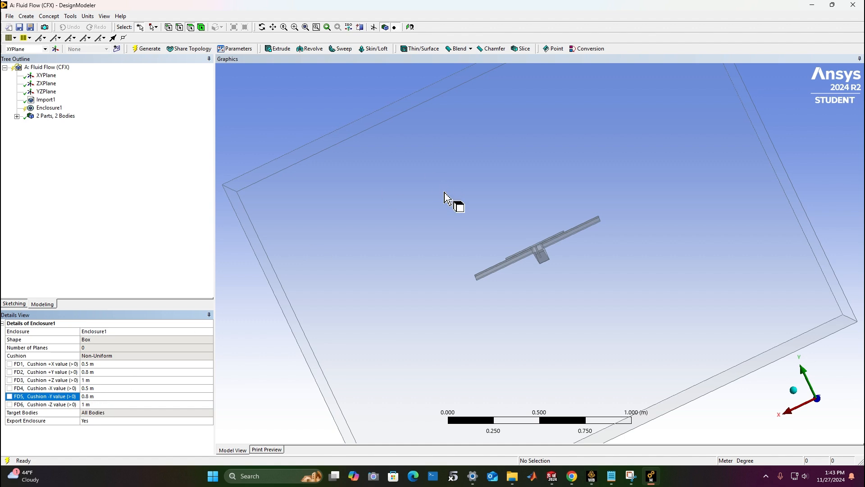
# Set the enclosure's -Z and +Z cushions to 0.2 m and regenerate it
pyautogui.moveTo(458, 205); pyautogui.dragTo(609, 180, button='middle')
pyautogui.click(103, 404)
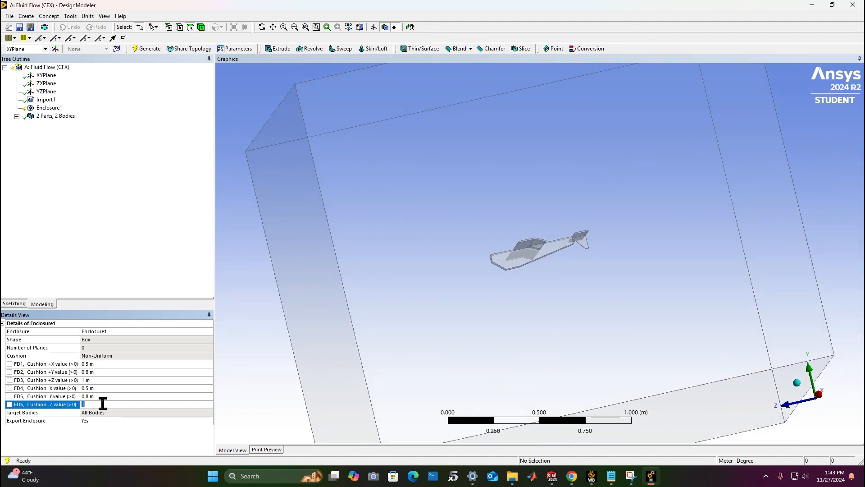
pyautogui.click(109, 379)
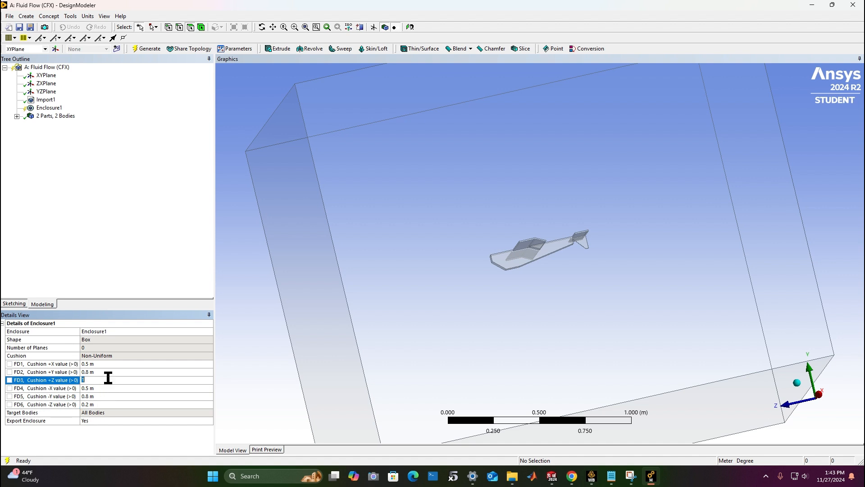
pyautogui.click(156, 49)
# Create a Boolean feature with the Subtract operation and assign the enclosure box as its target body
pyautogui.moveTo(674, 199); pyautogui.dragTo(512, 238, button='middle')
pyautogui.click(10, 16)
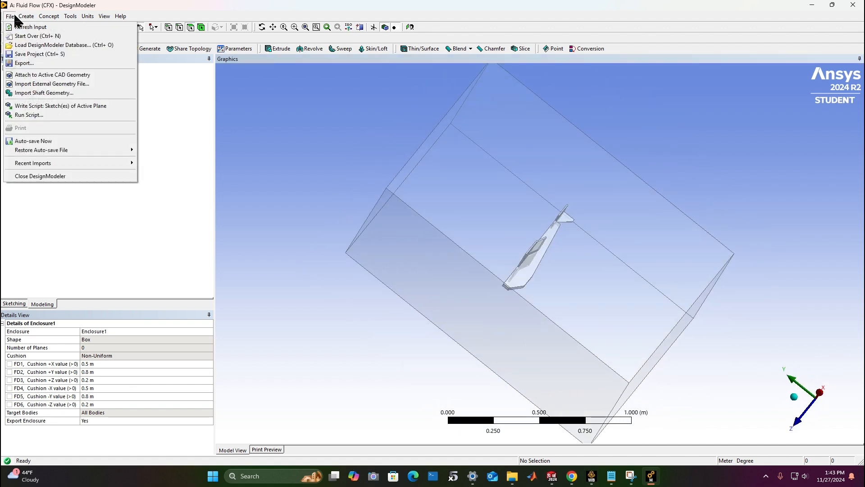
pyautogui.moveTo(34, 17)
pyautogui.click(38, 155)
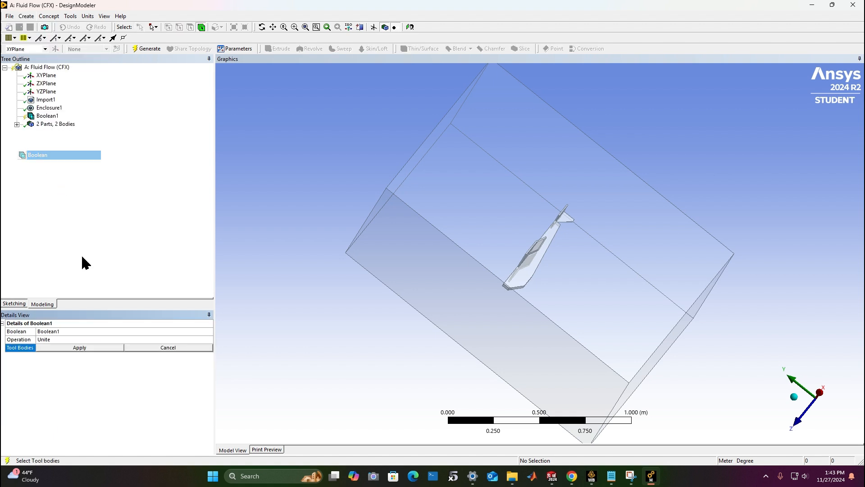
pyautogui.click(59, 339)
pyautogui.click(210, 339)
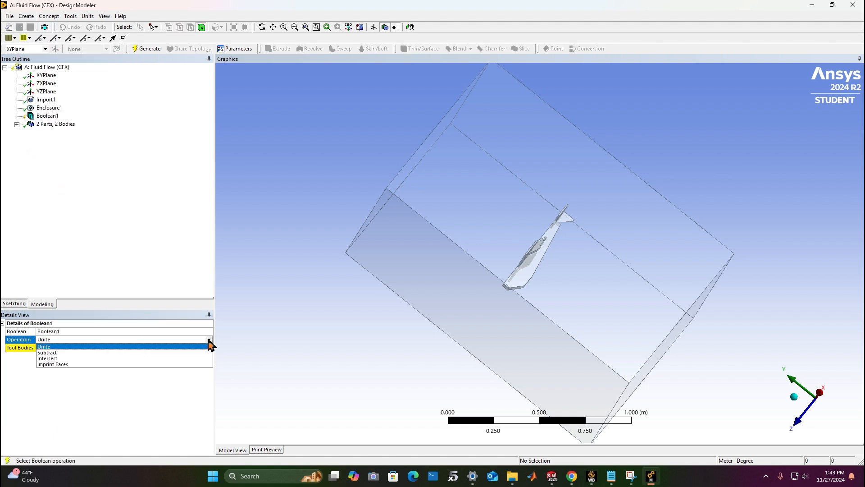
pyautogui.click(51, 347)
pyautogui.click(74, 349)
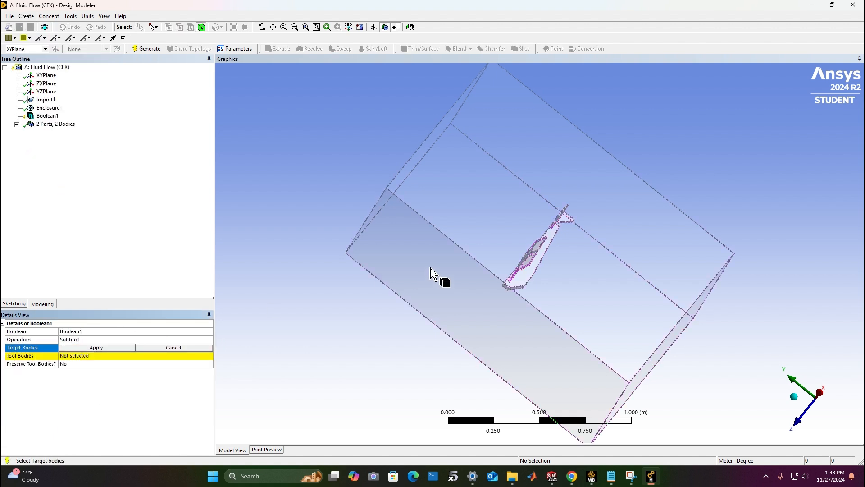
pyautogui.click(444, 267)
pyautogui.click(96, 348)
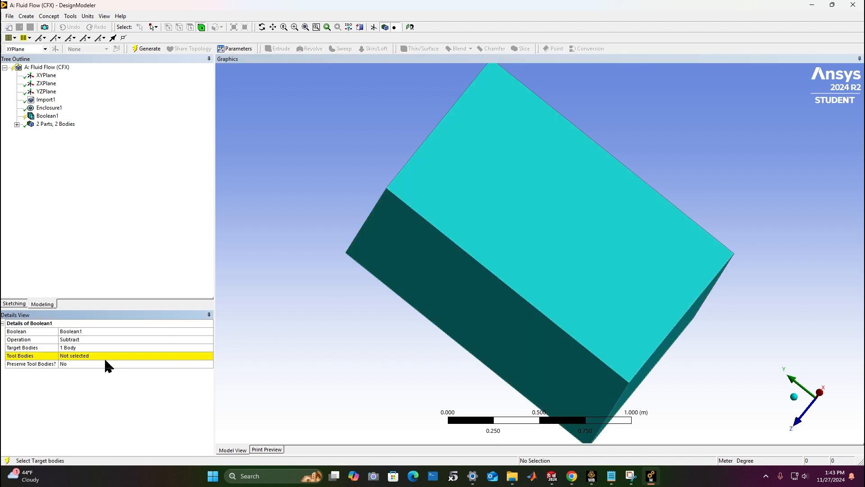
# Assign the airplane solid as the tool body of the Boolean subtraction and generate the feature
pyautogui.click(107, 357)
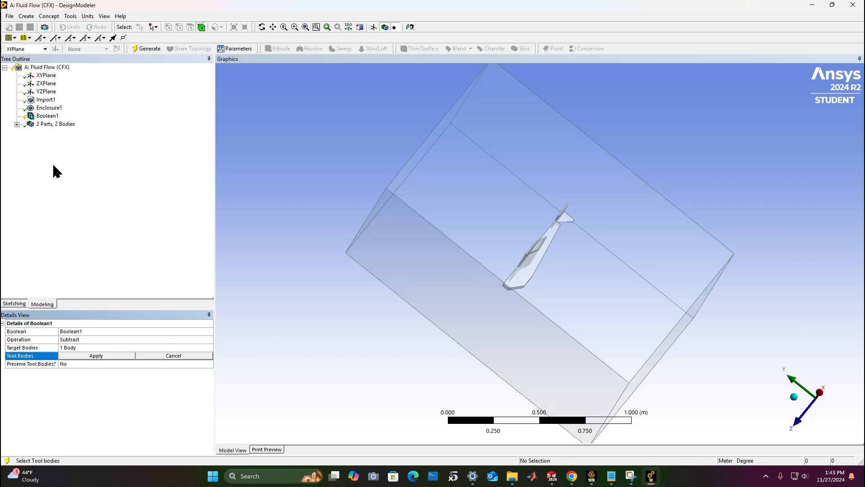
pyautogui.click(16, 124)
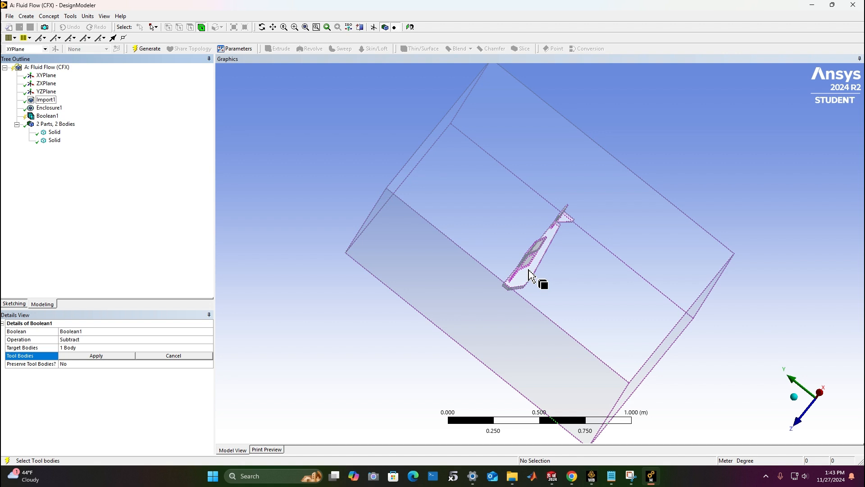
pyautogui.click(543, 285)
pyautogui.click(251, 426)
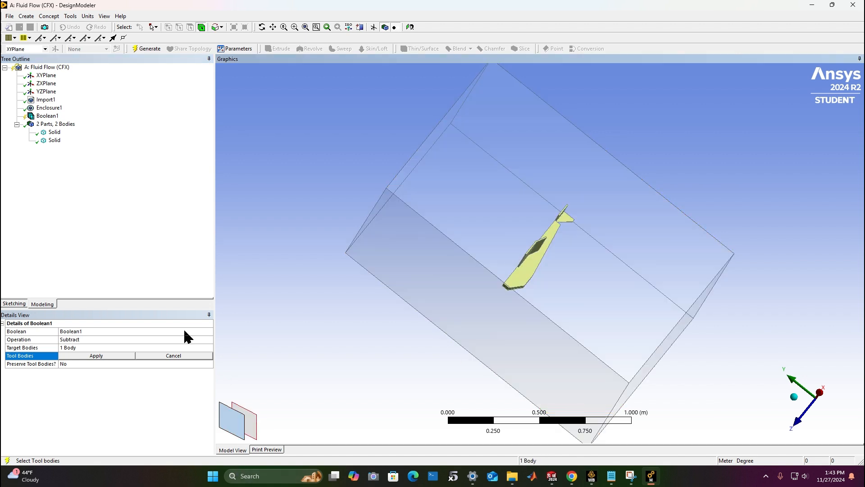
pyautogui.click(259, 270)
pyautogui.click(54, 132)
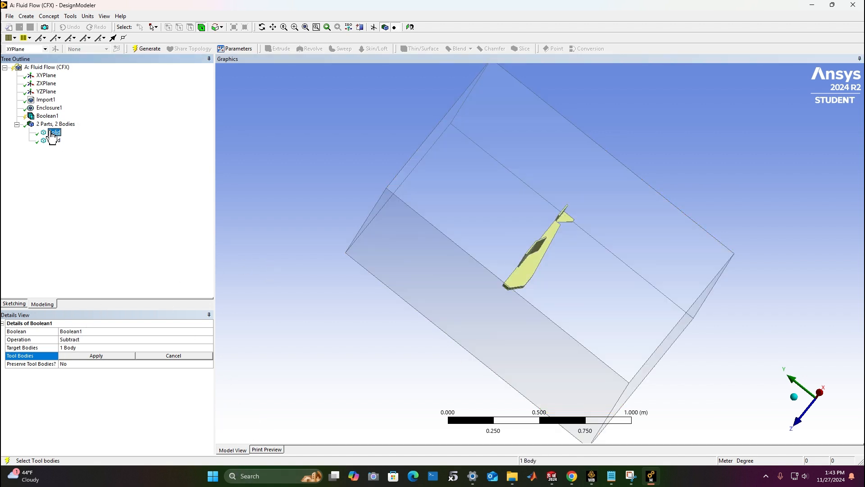
pyautogui.click(92, 356)
pyautogui.click(146, 49)
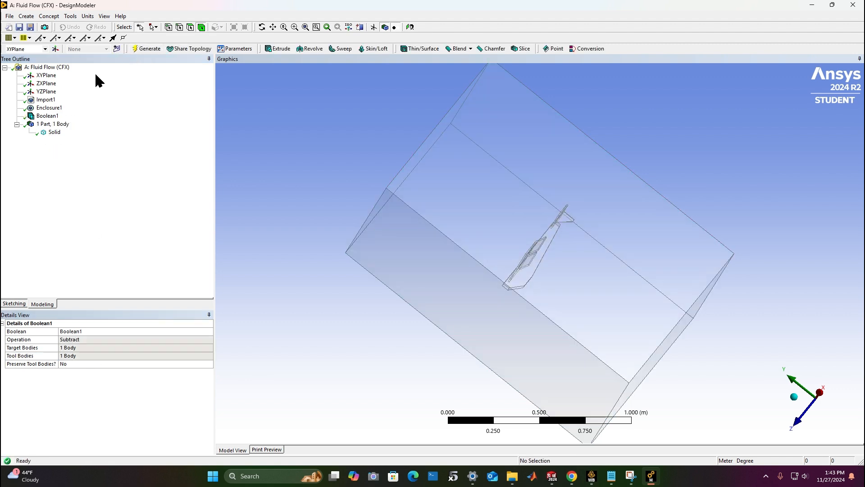
# Select all faces of the fluid body and remove the six outer box faces, keeping only the airplane surfaces selected
pyautogui.moveTo(533, 232); pyautogui.dragTo(456, 169, button='middle')
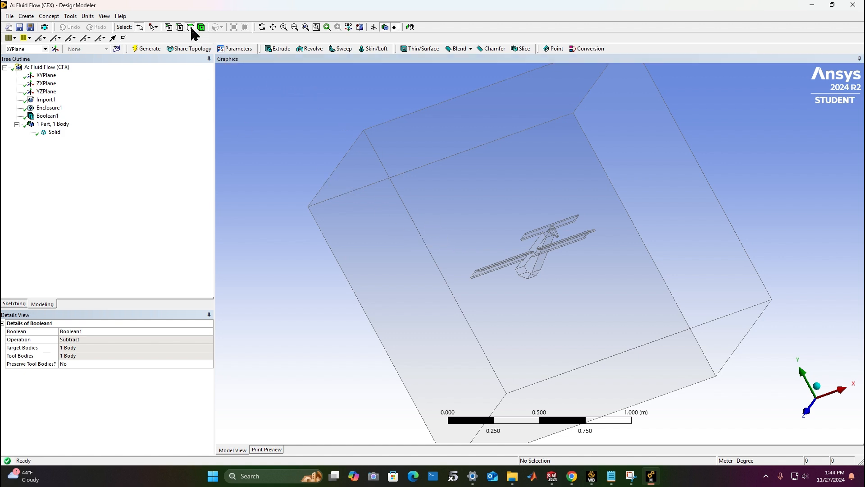
pyautogui.rightClick(514, 271)
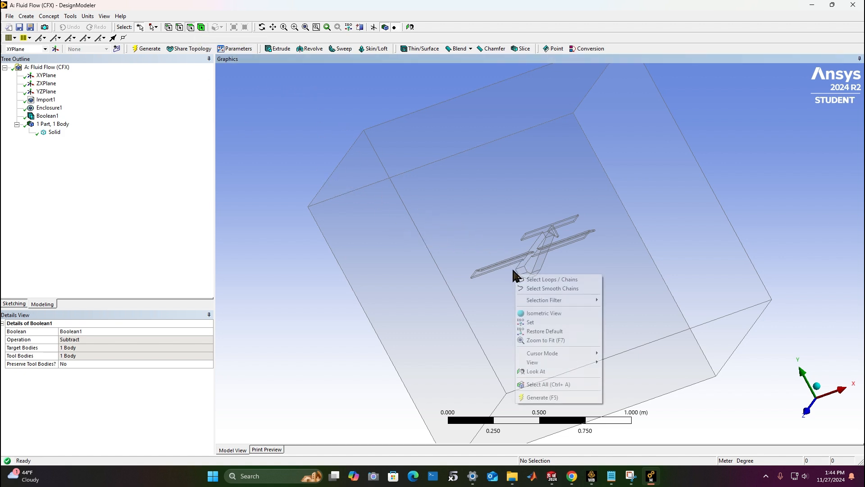
pyautogui.click(543, 384)
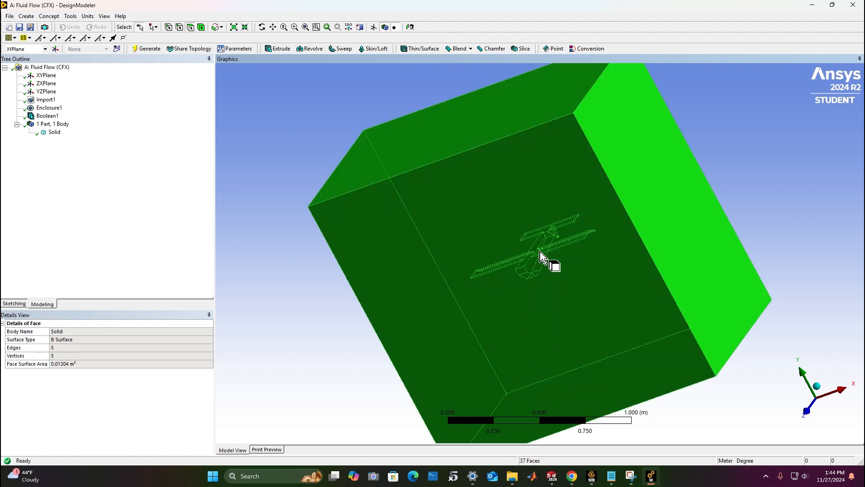
pyautogui.keyDown('ctrl'); pyautogui.click(653, 207); pyautogui.keyUp('ctrl')
pyautogui.keyDown('ctrl'); pyautogui.click(495, 185); pyautogui.keyUp('ctrl')
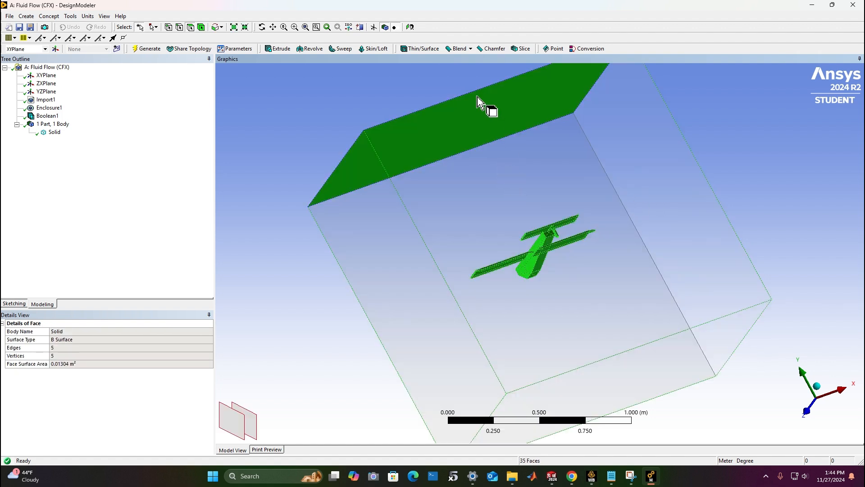
pyautogui.keyDown('ctrl'); pyautogui.click(479, 102); pyautogui.keyUp('ctrl')
pyautogui.moveTo(827, 201); pyautogui.dragTo(489, 163, button='middle')
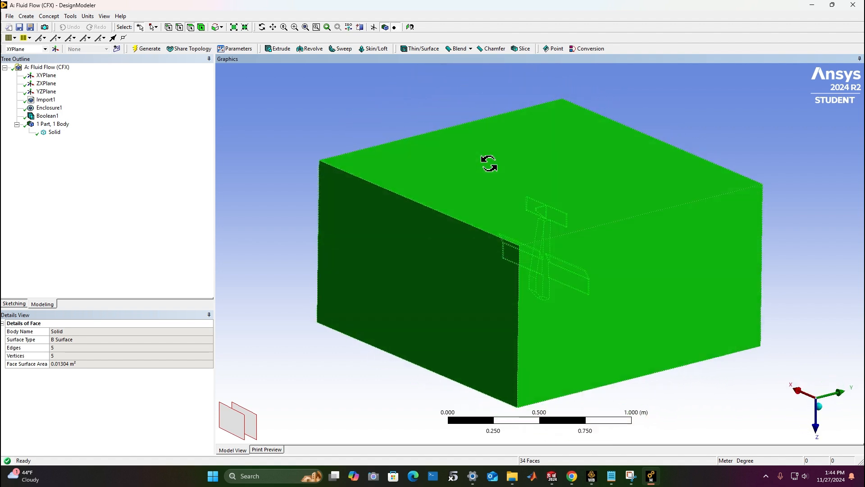
pyautogui.keyDown('ctrl'); pyautogui.click(538, 261); pyautogui.keyUp('ctrl')
pyautogui.keyDown('ctrl'); pyautogui.click(502, 252); pyautogui.keyUp('ctrl')
pyautogui.keyDown('ctrl'); pyautogui.click(528, 198); pyautogui.keyUp('ctrl')
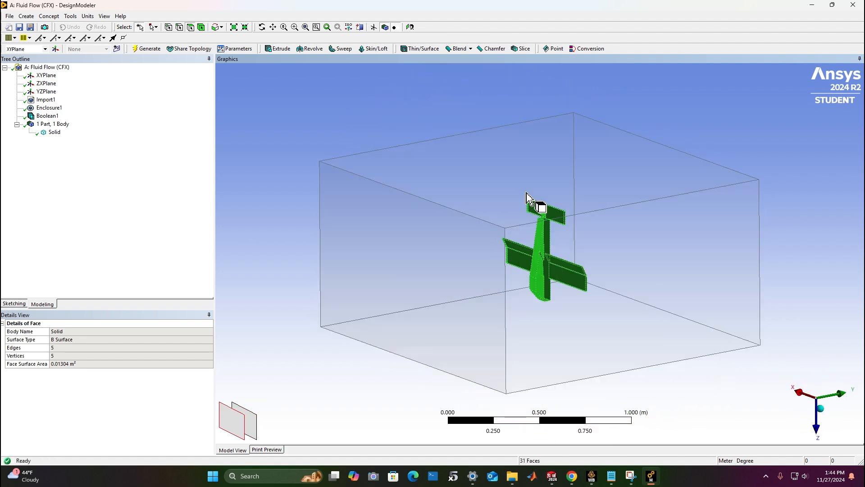
pyautogui.moveTo(765, 224); pyautogui.dragTo(467, 161, button='middle')
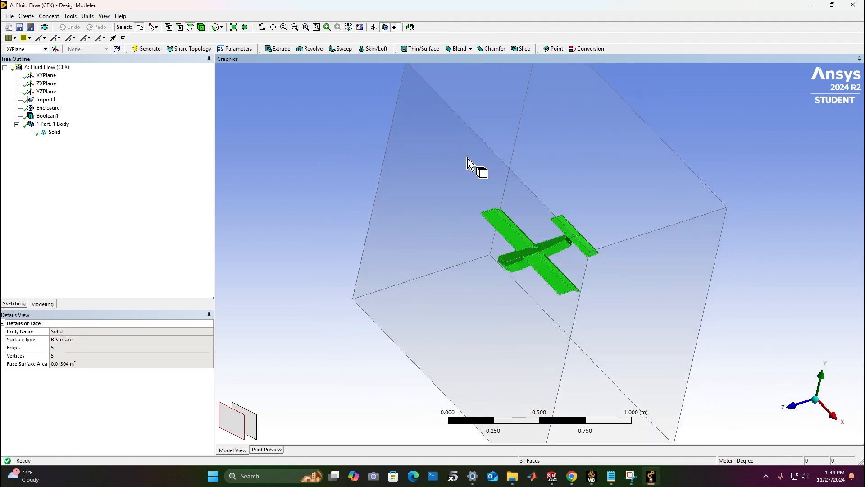
# Create a named selection and try to apply the selected airplane faces as its geometry
pyautogui.rightClick(514, 261)
pyautogui.click(543, 246)
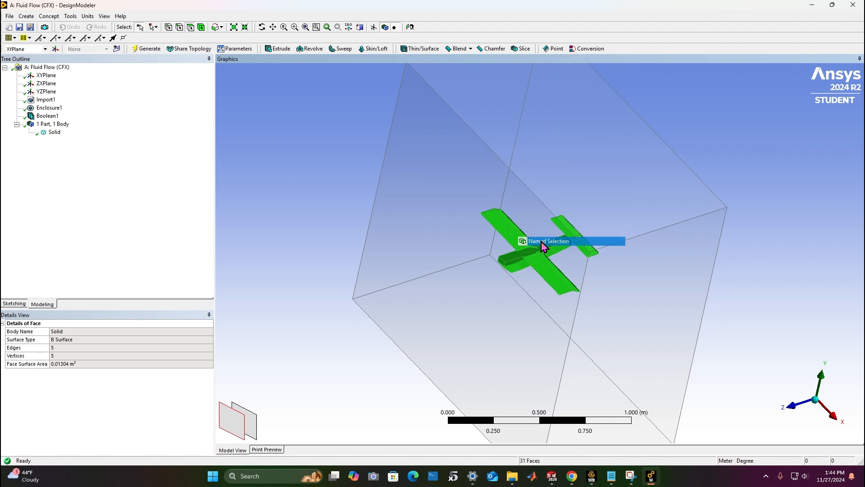
pyautogui.click(46, 124)
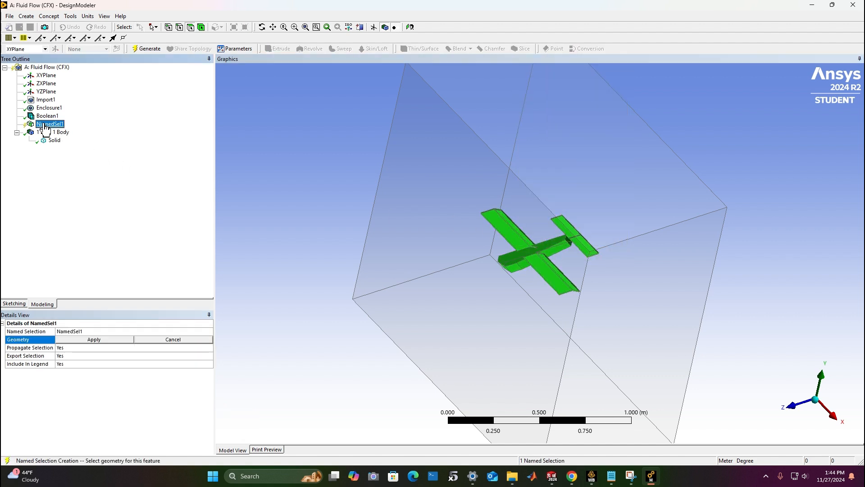
pyautogui.click(104, 341)
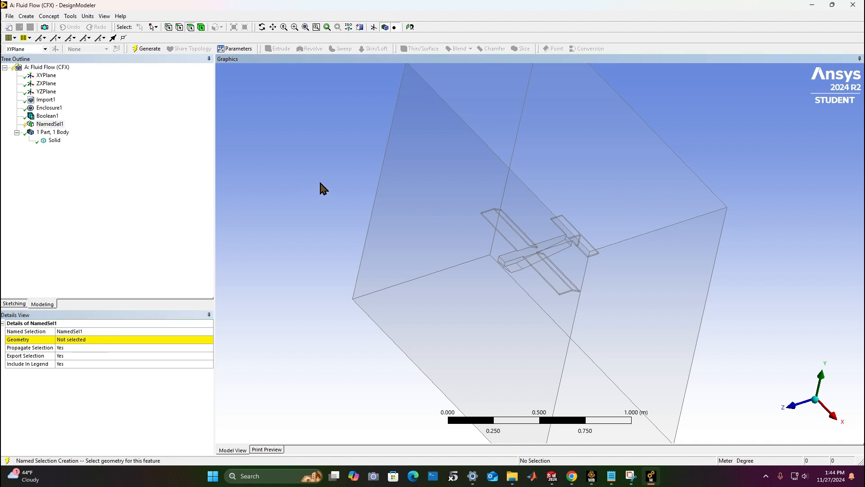
# Reselect every face for the named selection and exclude the six outer faces of the box
pyautogui.rightClick(599, 207)
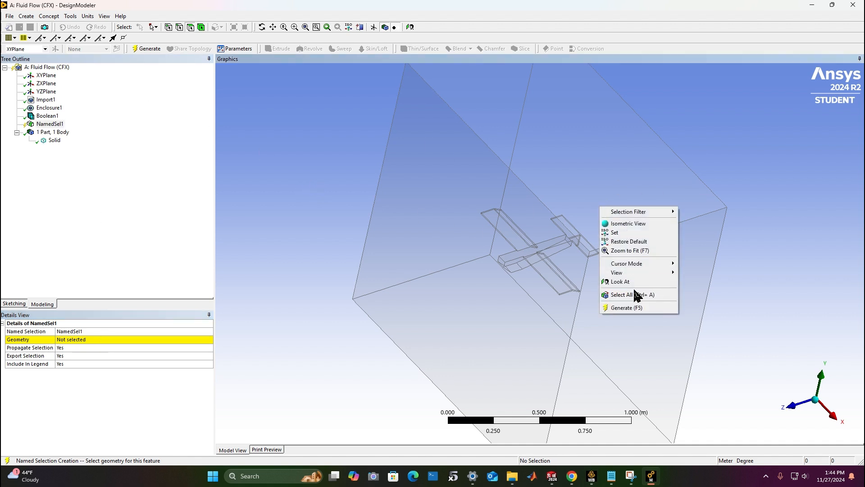
pyautogui.click(613, 294)
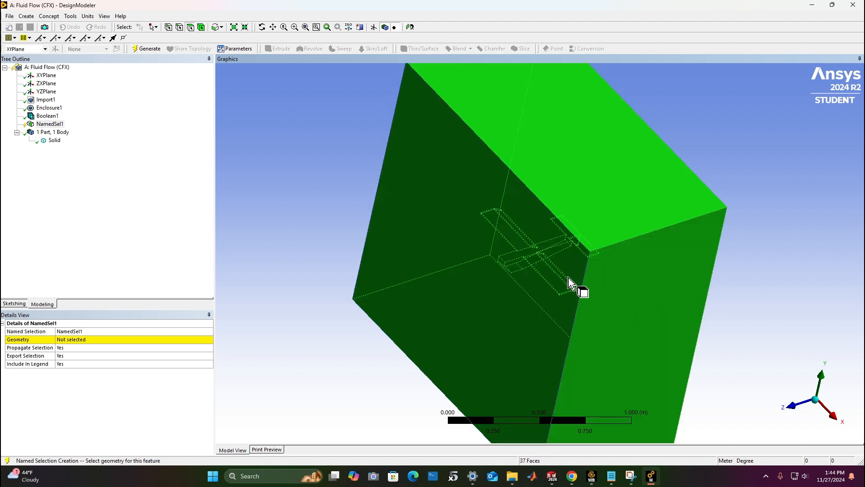
pyautogui.moveTo(569, 284); pyautogui.dragTo(490, 210, button='middle')
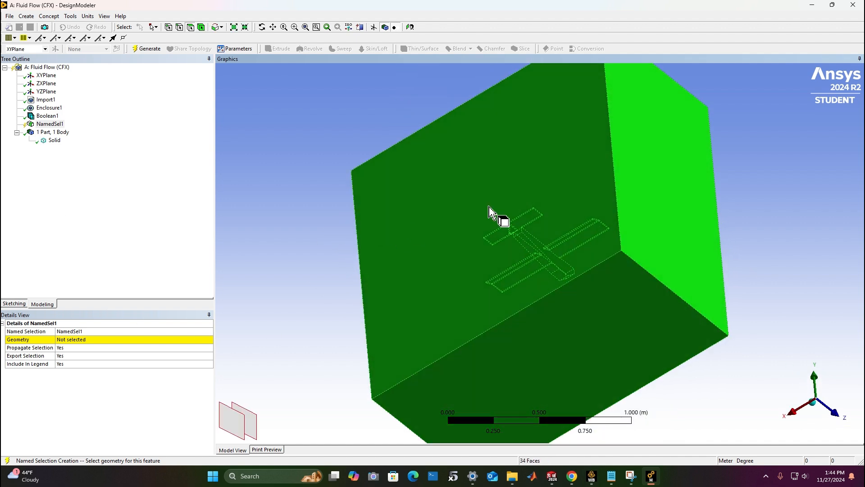
pyautogui.keyDown('ctrl'); pyautogui.click(547, 196); pyautogui.keyUp('ctrl')
pyautogui.keyDown('ctrl'); pyautogui.click(644, 221); pyautogui.keyUp('ctrl')
pyautogui.keyDown('ctrl'); pyautogui.click(636, 305); pyautogui.keyUp('ctrl')
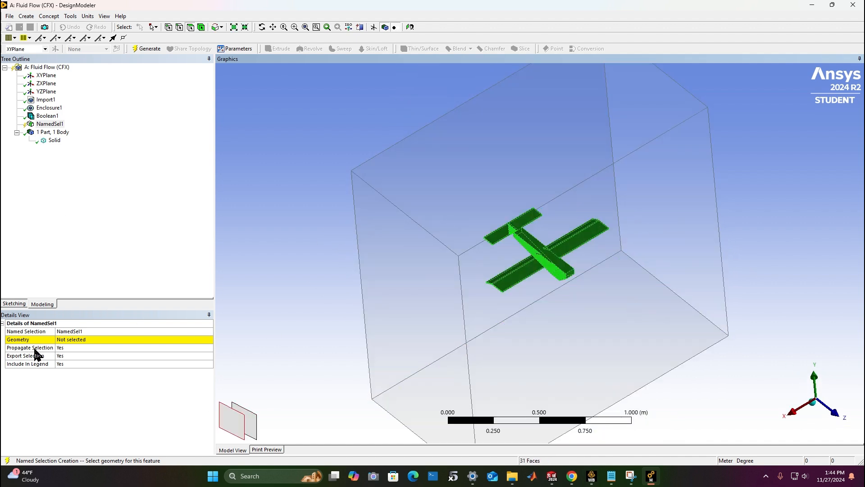
# Apply the airplane faces as the named selection's geometry, name it PlaneSurface and generate it
pyautogui.click(77, 345)
pyautogui.click(116, 344)
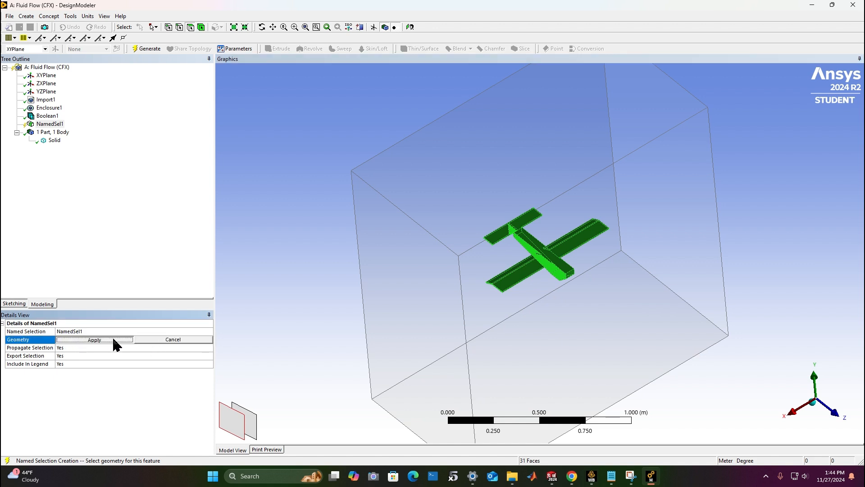
pyautogui.click(87, 331)
pyautogui.write('PlaneSurface')
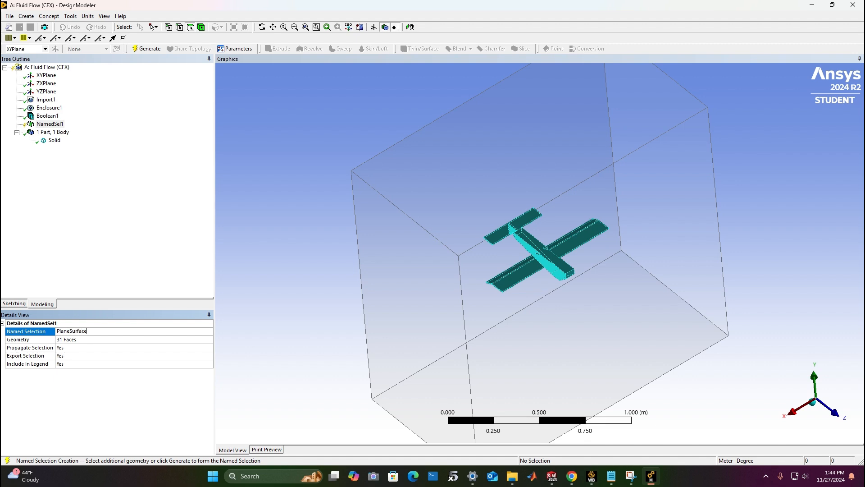
pyautogui.press('Return')
pyautogui.click(146, 49)
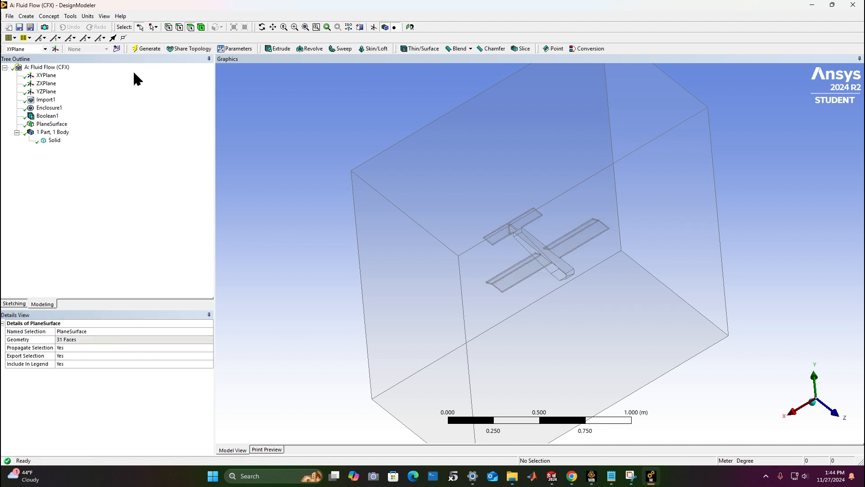
# Create and generate a named selection called Inlet from the box face in front of the airplane's nose
pyautogui.moveTo(406, 170); pyautogui.dragTo(298, 261, button='middle')
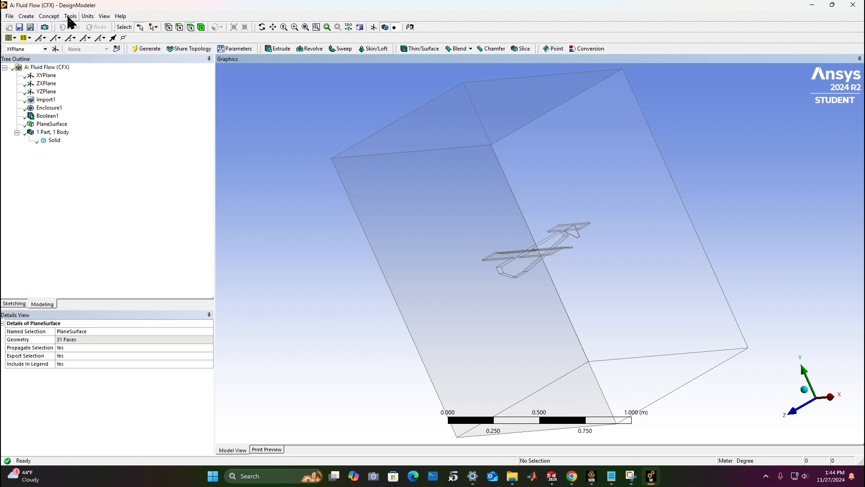
pyautogui.click(458, 251)
pyautogui.rightClick(458, 251)
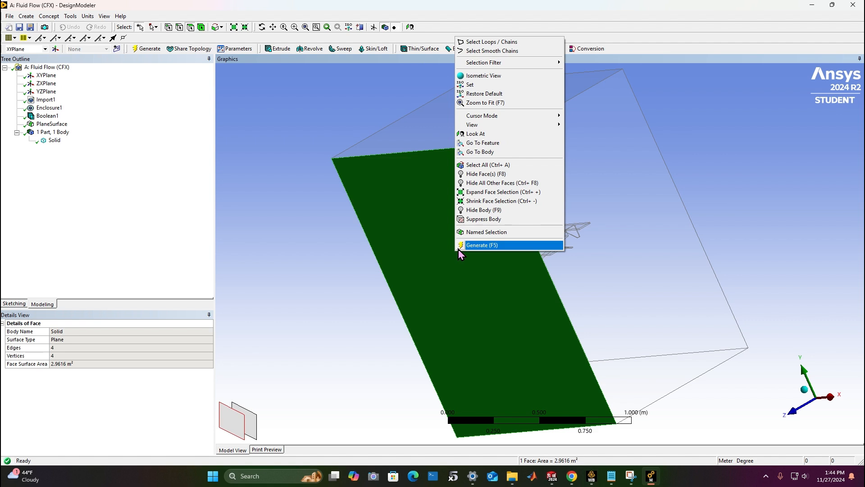
pyautogui.click(464, 232)
pyautogui.click(94, 340)
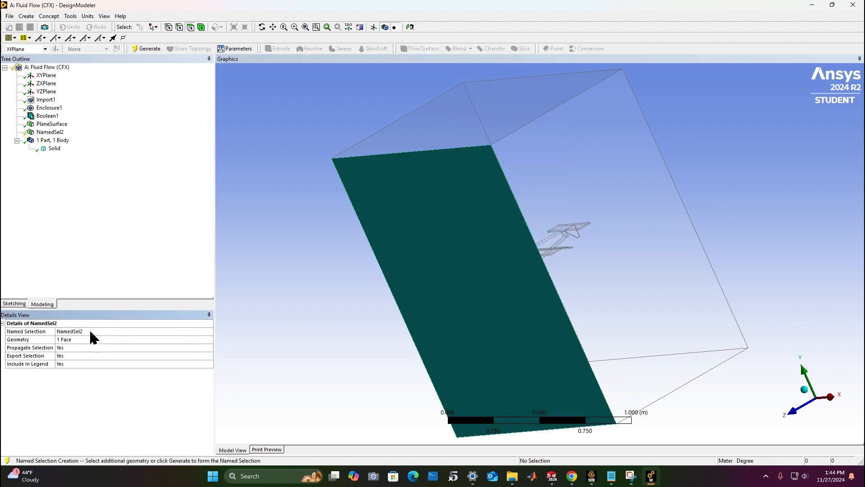
pyautogui.click(90, 332)
pyautogui.write('Inlet')
pyautogui.press('Return')
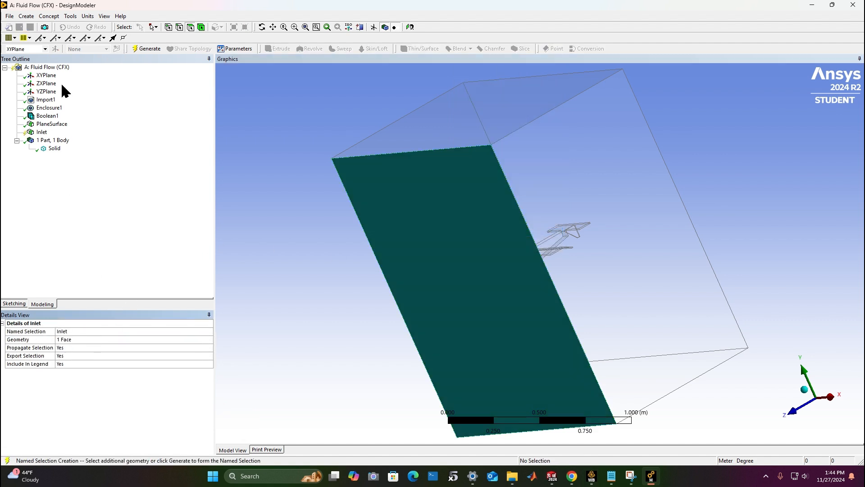
pyautogui.click(151, 49)
# Create and generate a named selection called Outlet from the box face behind the airplane's tail
pyautogui.moveTo(767, 203); pyautogui.dragTo(593, 218, button='middle')
pyautogui.click(587, 212)
pyautogui.rightClick(583, 199)
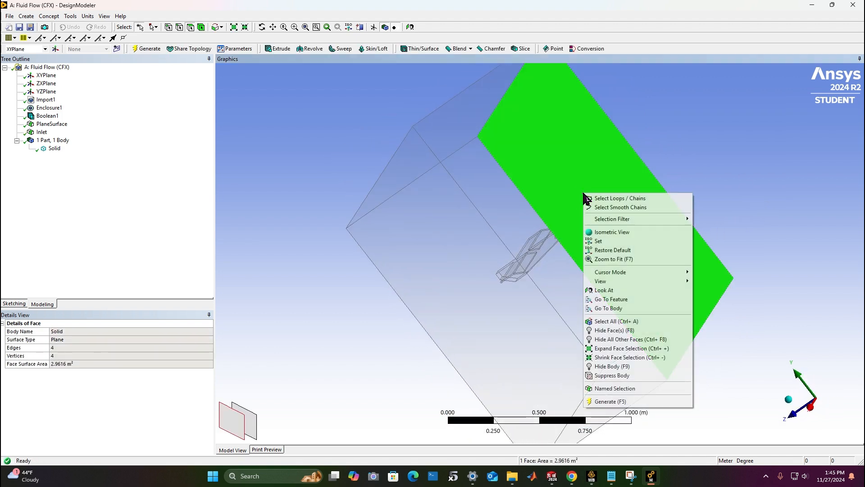
pyautogui.click(601, 387)
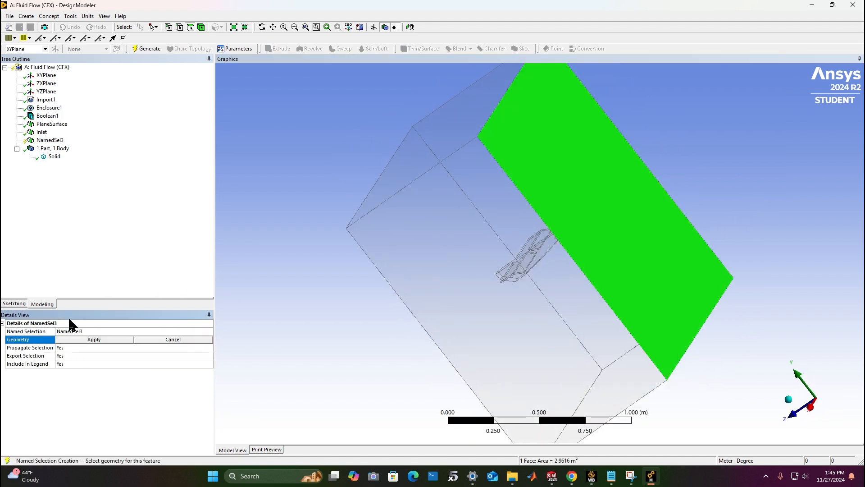
pyautogui.click(83, 339)
pyautogui.click(72, 331)
pyautogui.write('O')
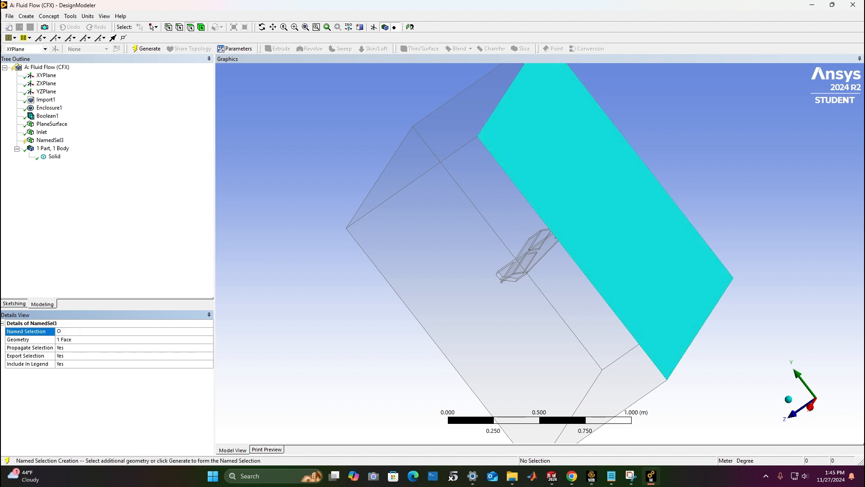
pyautogui.write('utlet')
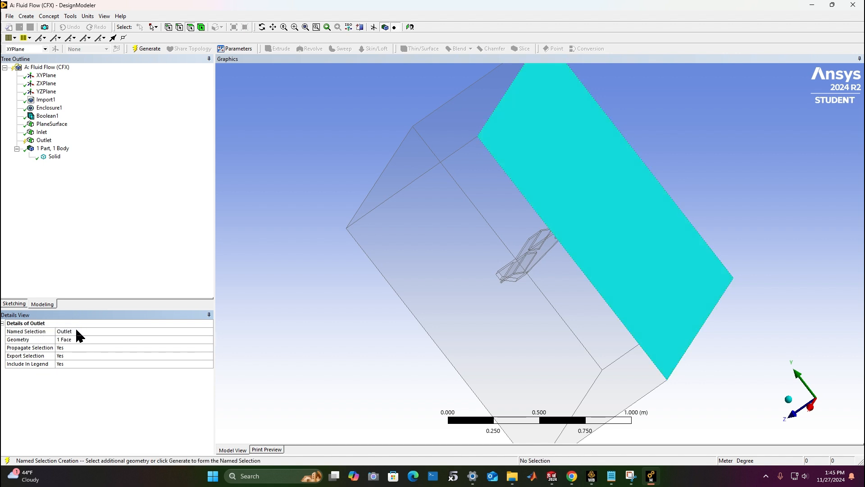
pyautogui.click(229, 272)
pyautogui.click(505, 215)
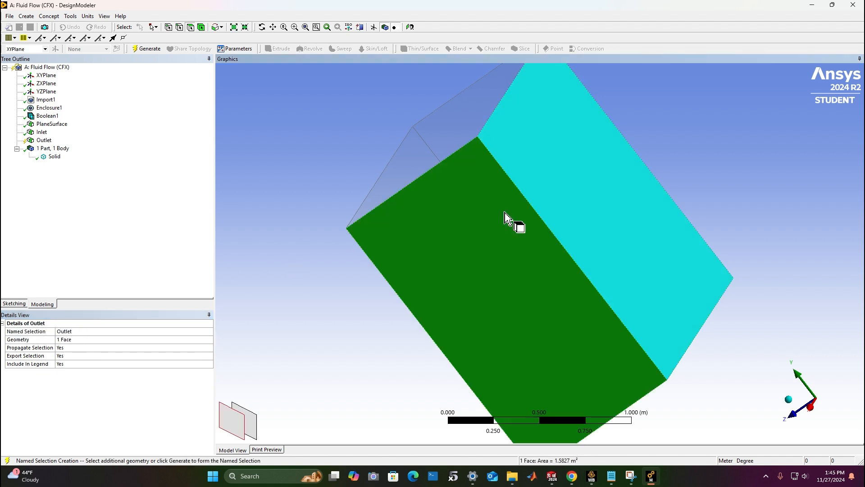
pyautogui.click(299, 266)
pyautogui.click(144, 50)
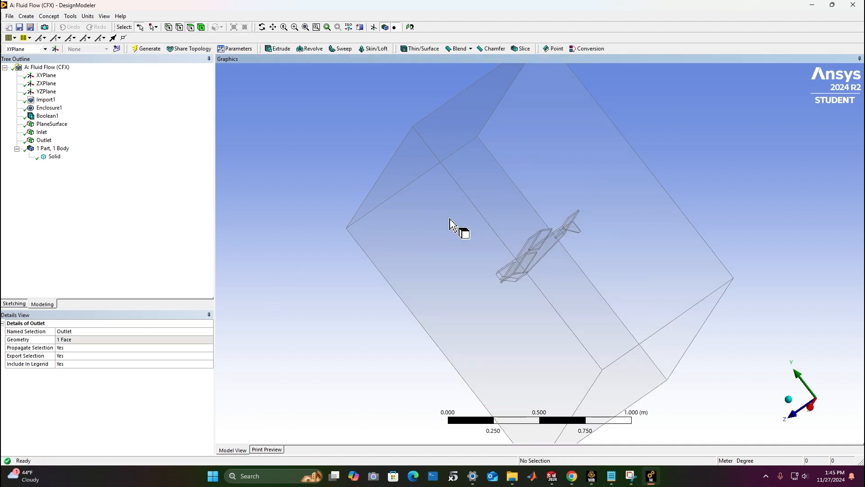
# Create and generate a named selection called FluidWalls from the four side faces of the box
pyautogui.click(458, 226)
pyautogui.keyDown('ctrl'); pyautogui.click(451, 141); pyautogui.keyUp('ctrl')
pyautogui.moveTo(683, 234); pyautogui.dragTo(456, 228, button='middle')
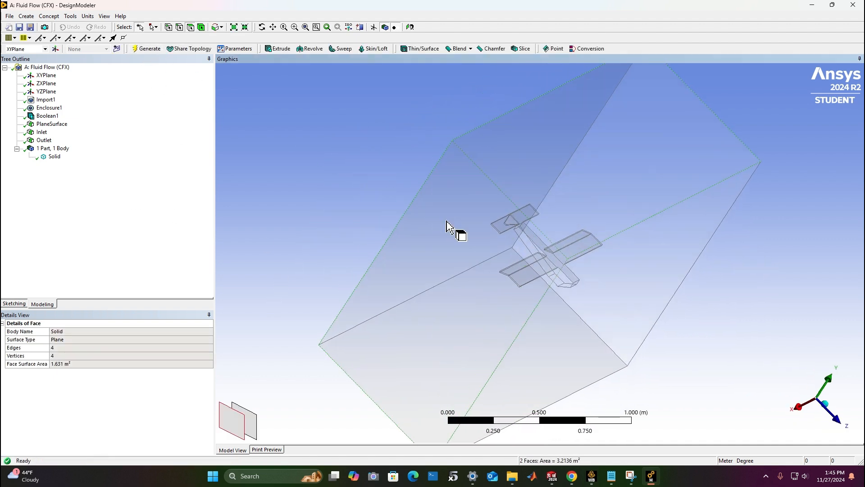
pyautogui.keyDown('ctrl'); pyautogui.click(541, 300); pyautogui.keyUp('ctrl')
pyautogui.keyDown('ctrl'); pyautogui.click(585, 261); pyautogui.keyUp('ctrl')
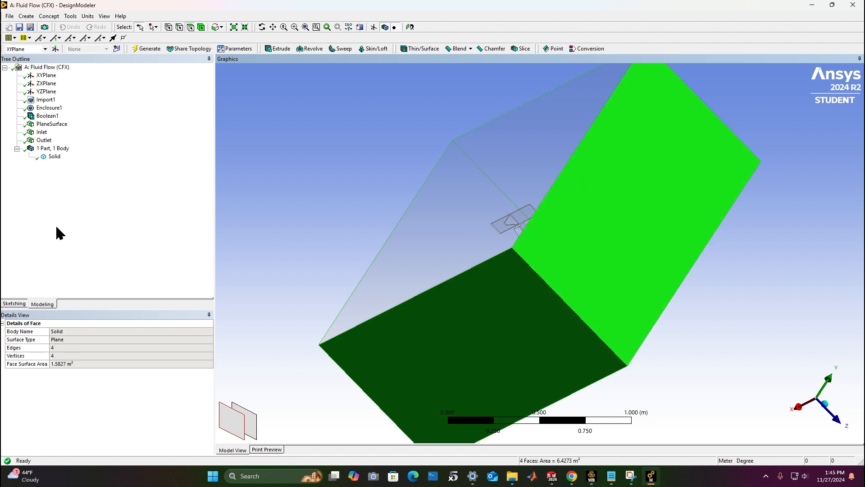
pyautogui.rightClick(630, 253)
pyautogui.click(660, 430)
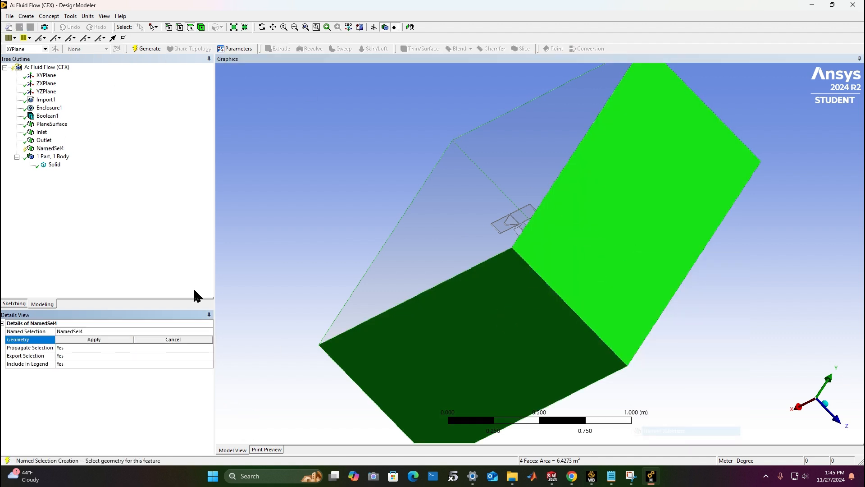
pyautogui.click(91, 340)
pyautogui.click(84, 331)
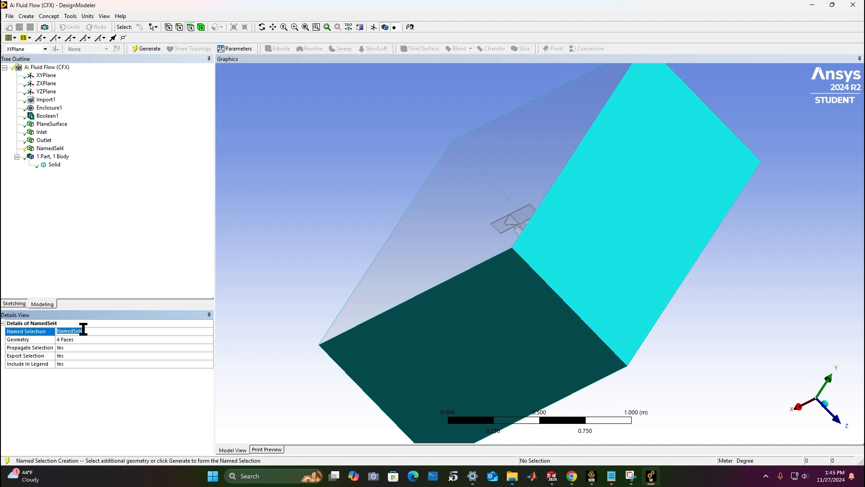
pyautogui.write('Fluid Walls')
pyautogui.press('Return')
pyautogui.click(147, 49)
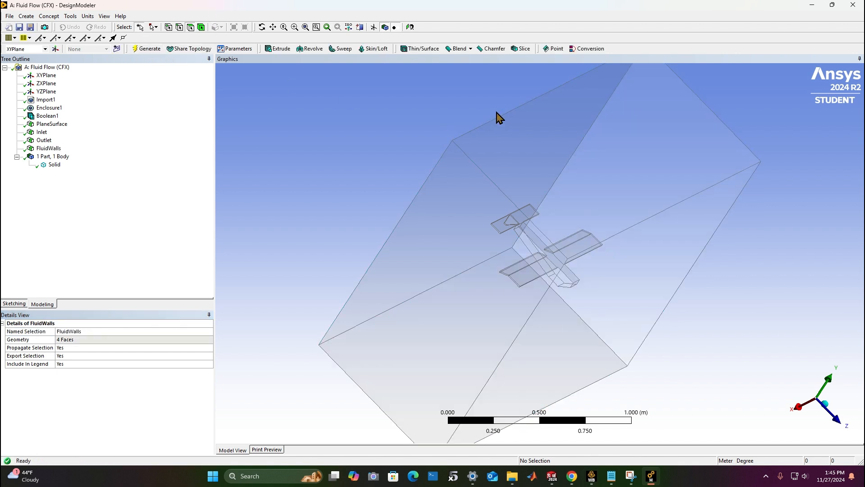
# Save the project as GliderTesting
pyautogui.moveTo(715, 226); pyautogui.dragTo(383, 189, button='middle')
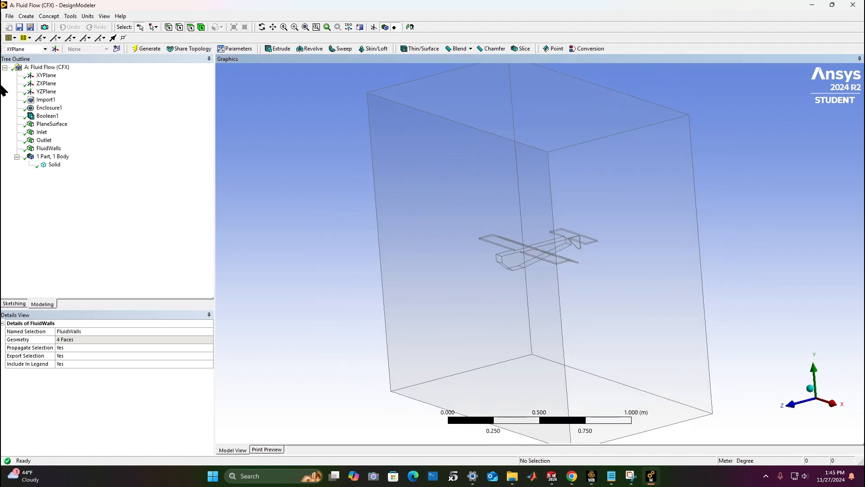
pyautogui.click(20, 27)
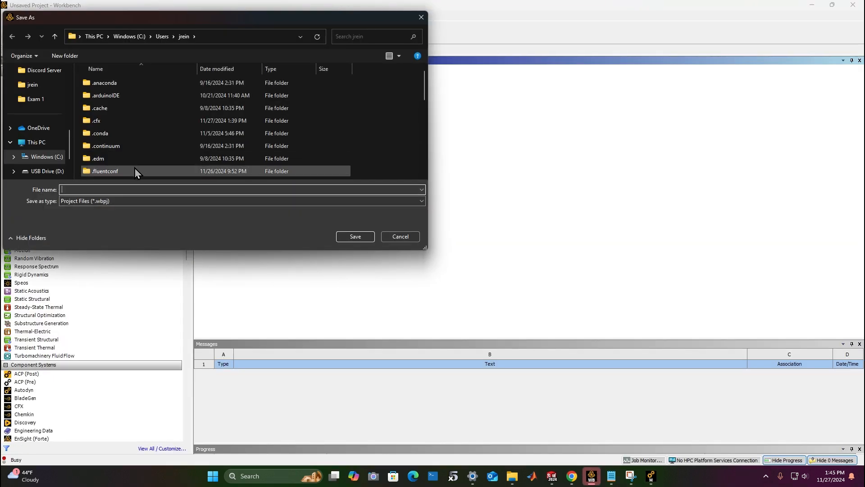
pyautogui.write('GliderTesting')
pyautogui.press('Return')
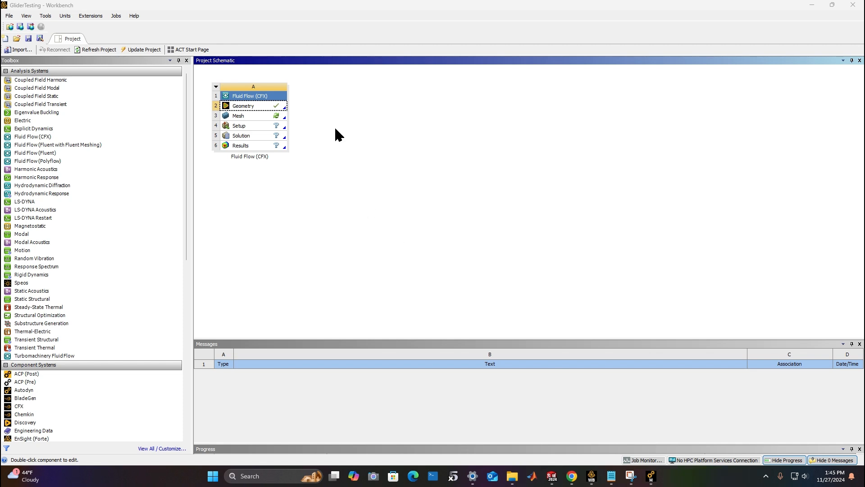
# Refresh the Mesh component of the Fluid Flow (CFX) system in Workbench and close DesignModeler
pyautogui.rightClick(257, 116)
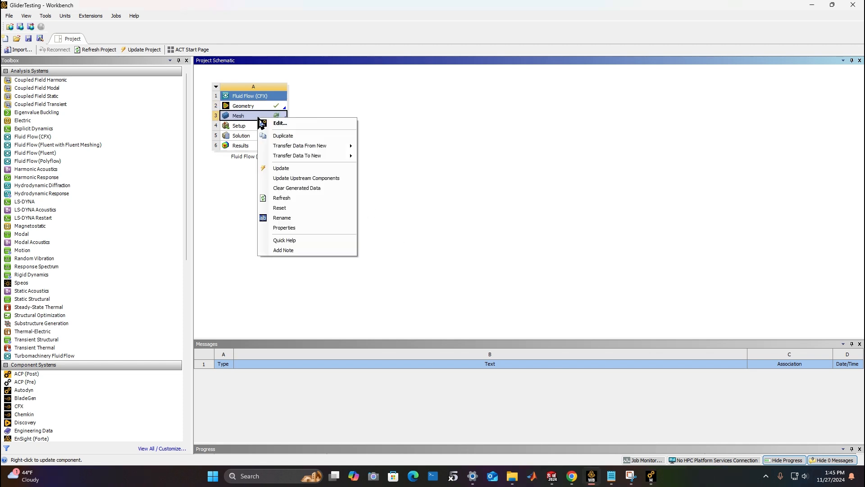
pyautogui.click(295, 199)
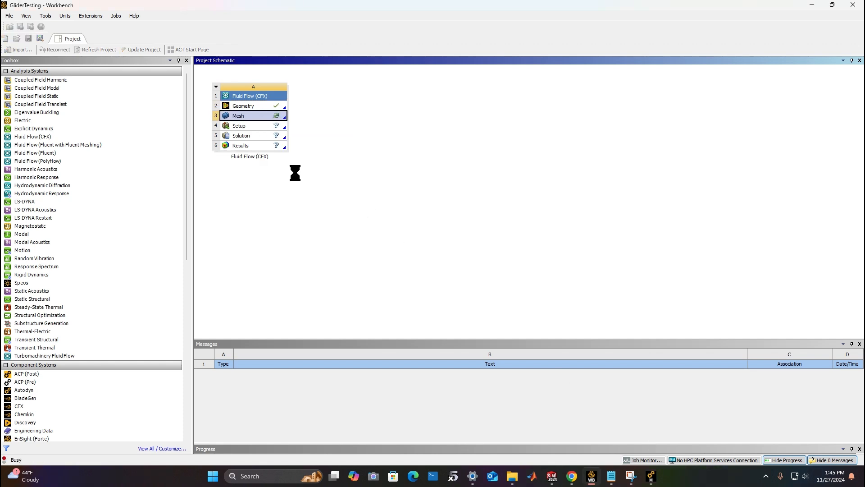
pyautogui.moveTo(654, 475)
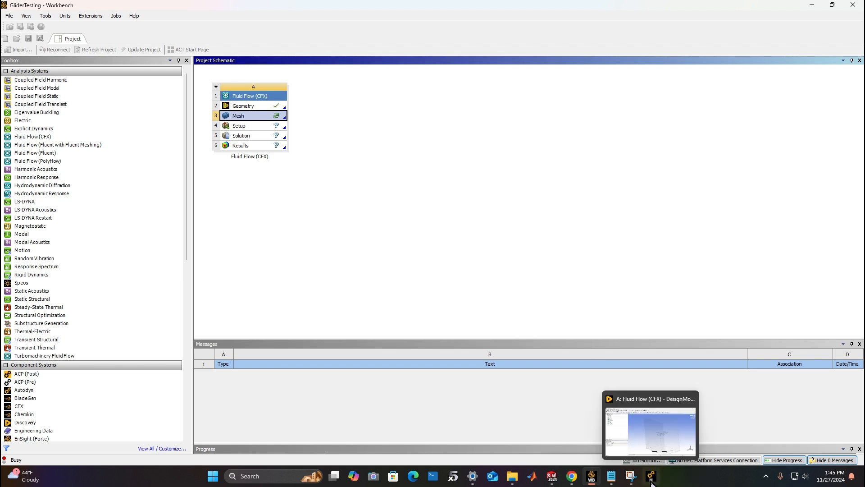
pyautogui.click(654, 430)
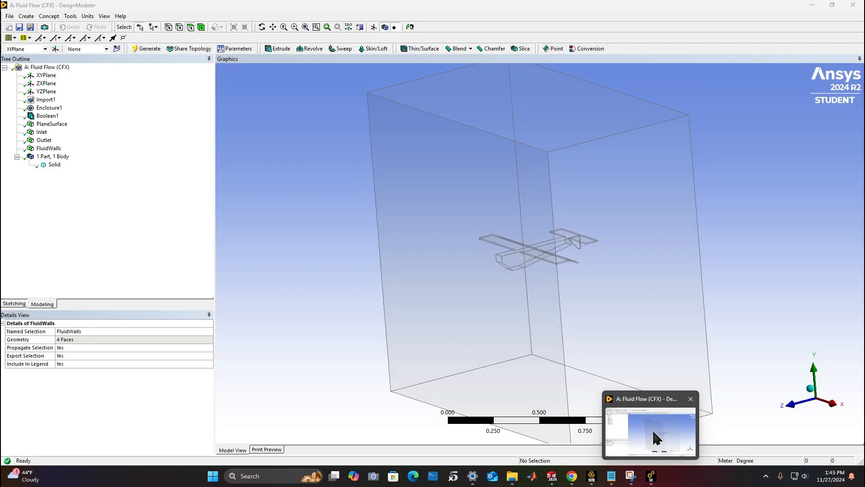
pyautogui.click(690, 400)
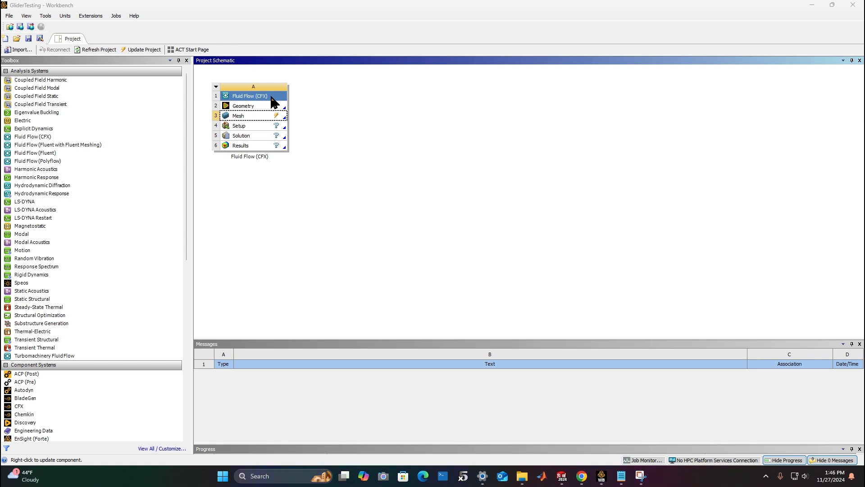
# Open the Mesh component for editing in Meshing and dismiss the script error windows
pyautogui.doubleClick(258, 120)
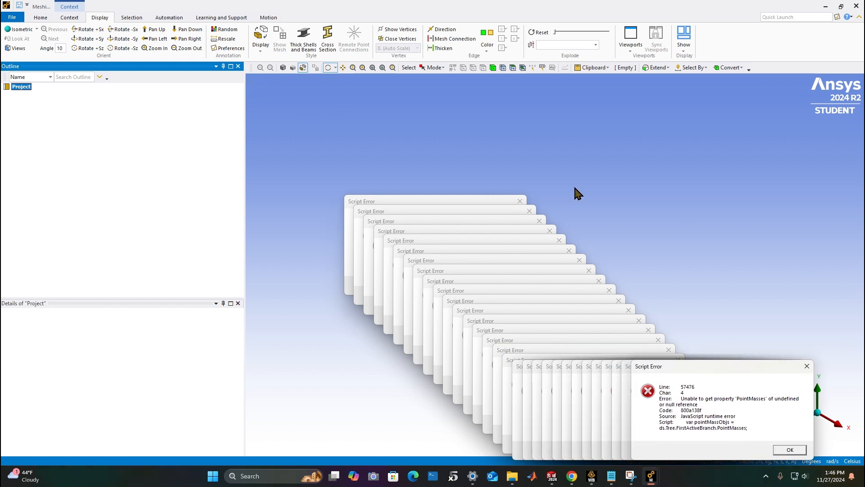
pyautogui.rightClick(652, 477)
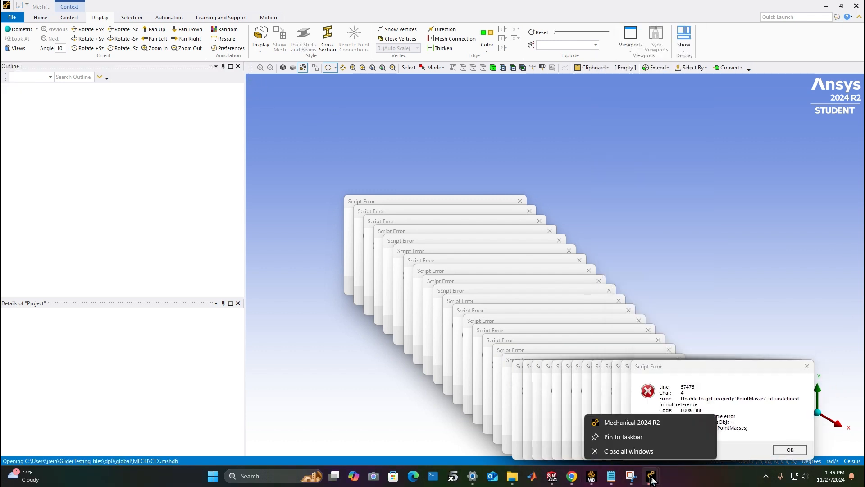
pyautogui.click(672, 455)
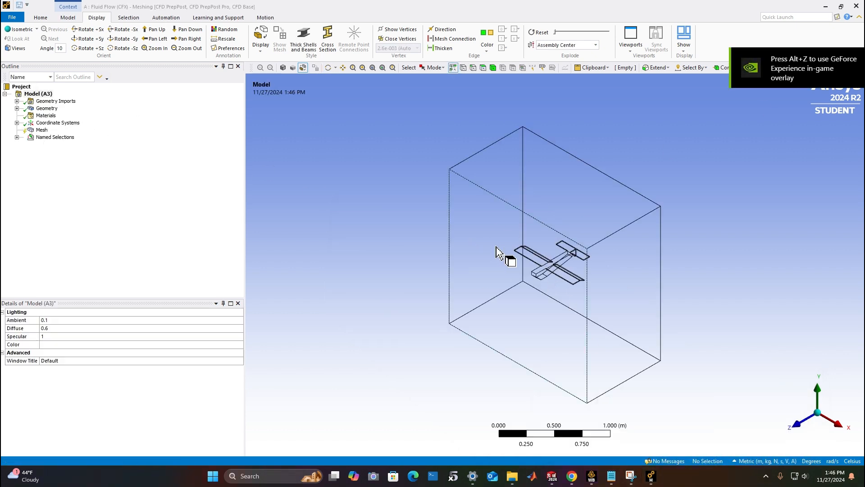
# Generate the mesh for the enclosure around the airplane using the default element size
pyautogui.click(42, 130)
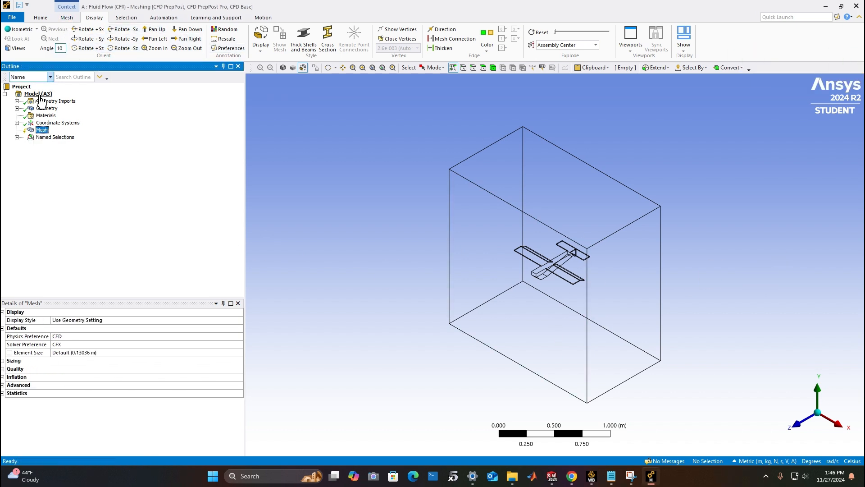
pyautogui.click(41, 18)
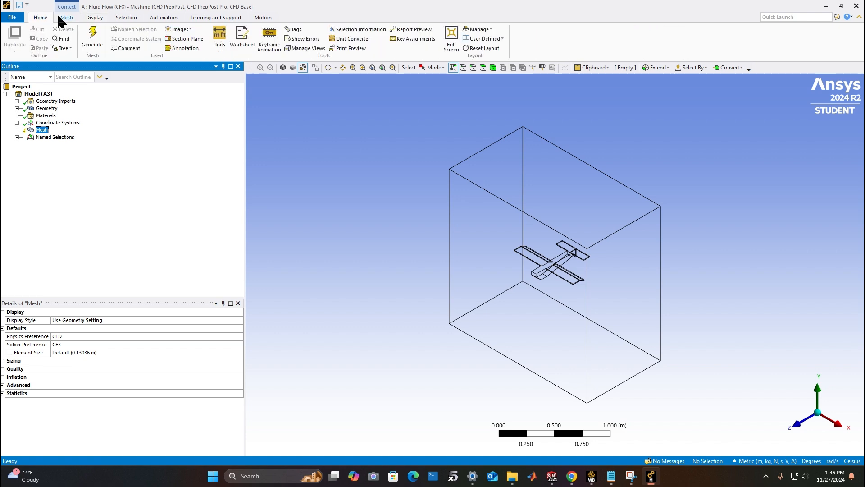
pyautogui.click(66, 19)
pyautogui.click(40, 18)
pyautogui.click(92, 38)
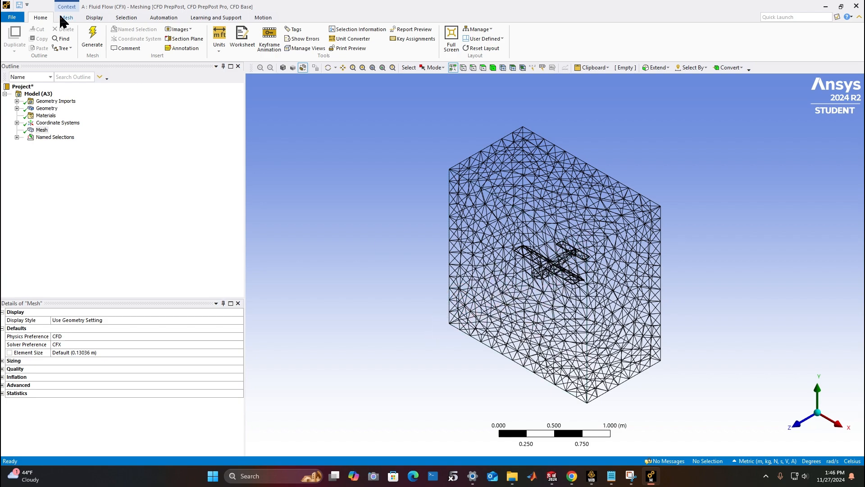
pyautogui.click(92, 39)
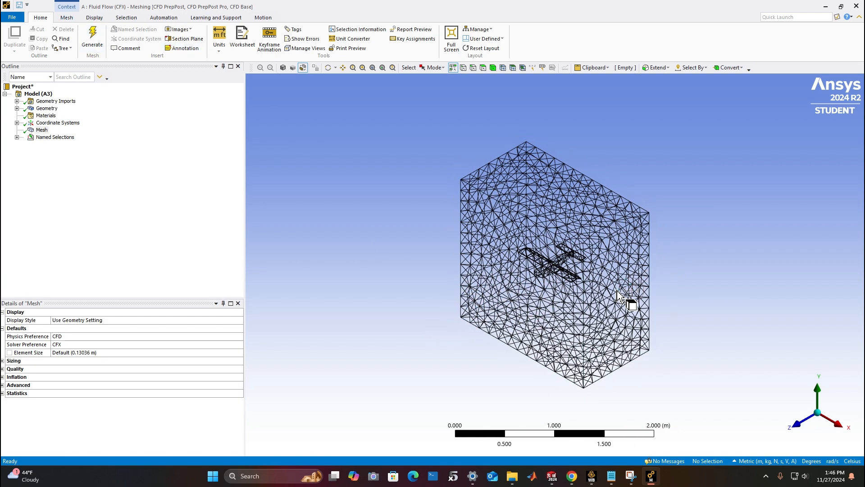
# Examine the generated mesh around the airplane and on the outer faces of the box
pyautogui.scroll(5, 580, 280)
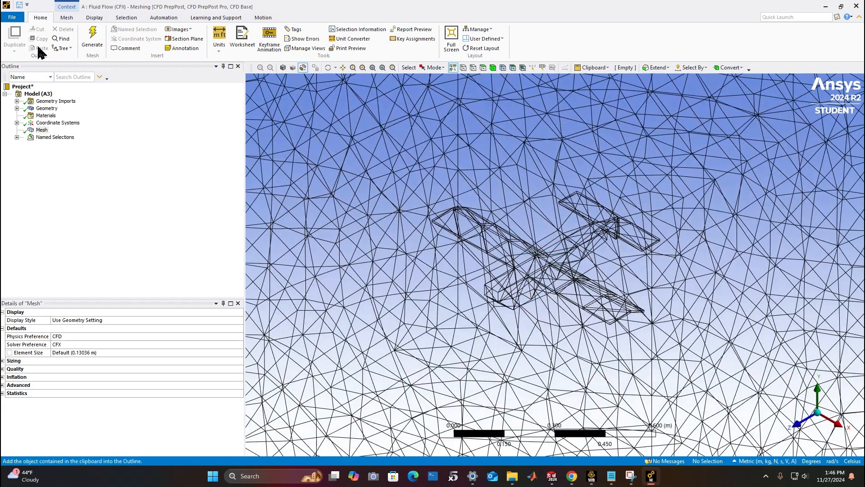
pyautogui.click(94, 18)
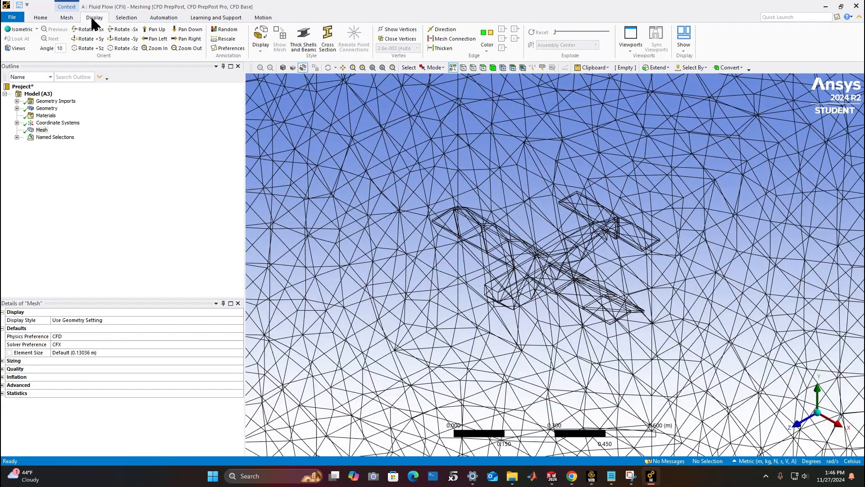
pyautogui.click(261, 47)
pyautogui.click(528, 300)
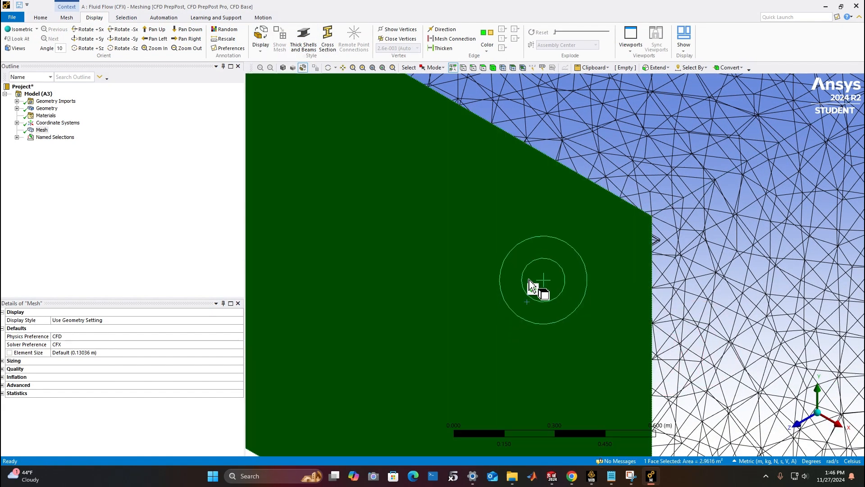
pyautogui.scroll(-3, 661, 329)
pyautogui.scroll(-4, 721, 285)
pyautogui.click(730, 280)
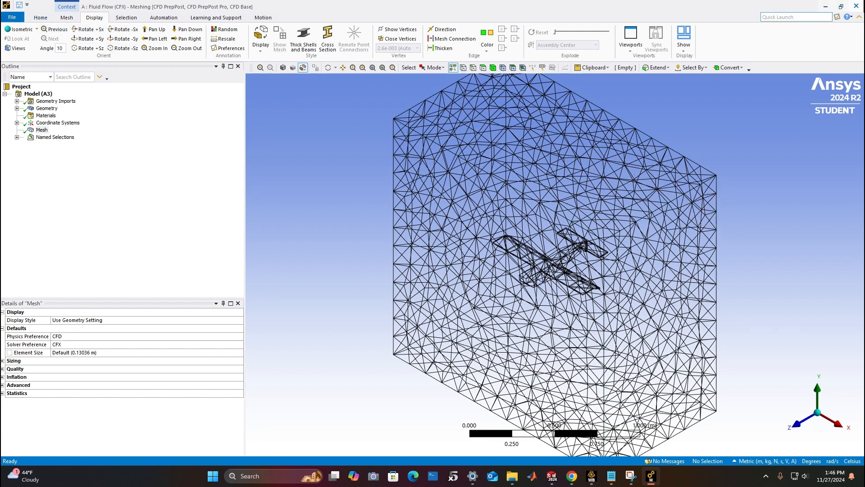
# Close the mesh editor and update the Mesh component in Workbench
pyautogui.click(857, 6)
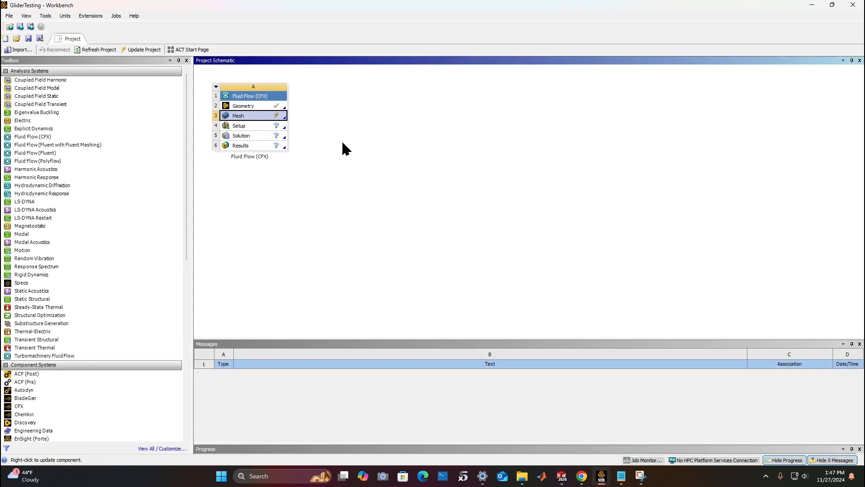
pyautogui.rightClick(266, 120)
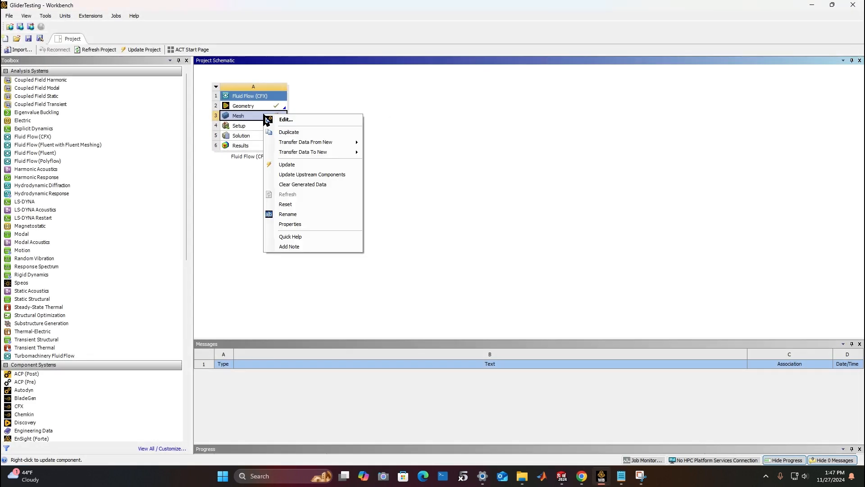
pyautogui.click(291, 163)
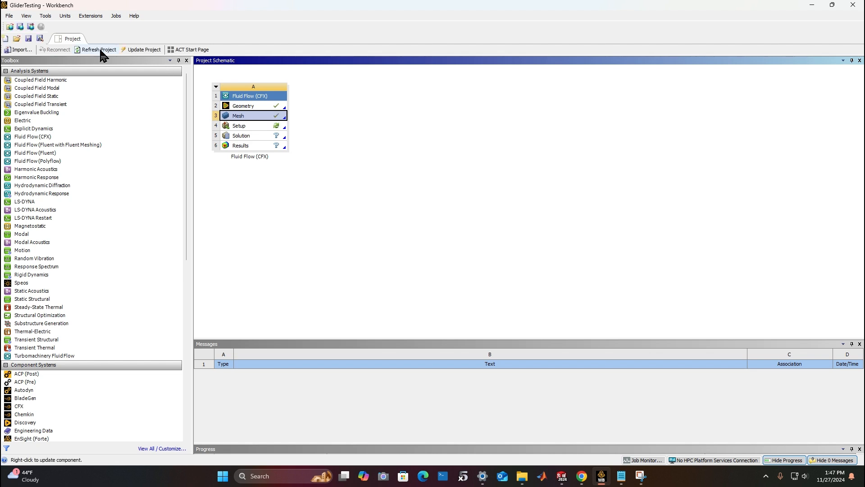
# Open the Setup component in CFX-Pre and insert a boundary named Inlet
pyautogui.doubleClick(259, 125)
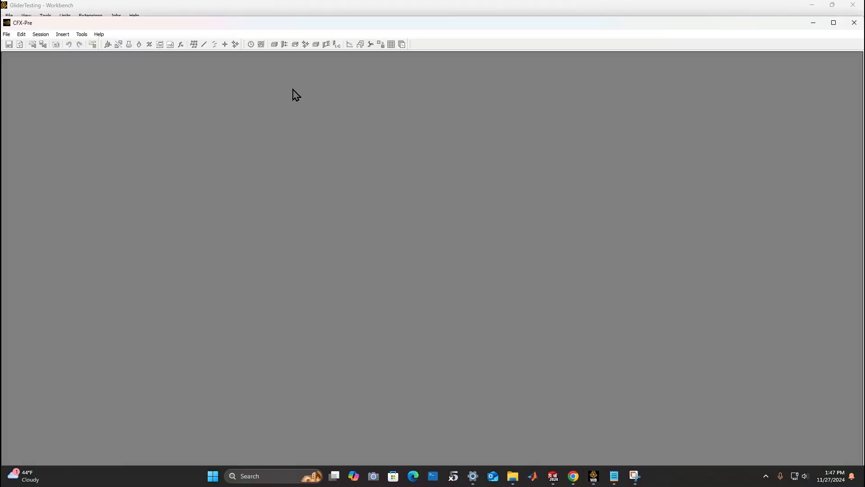
pyautogui.click(834, 23)
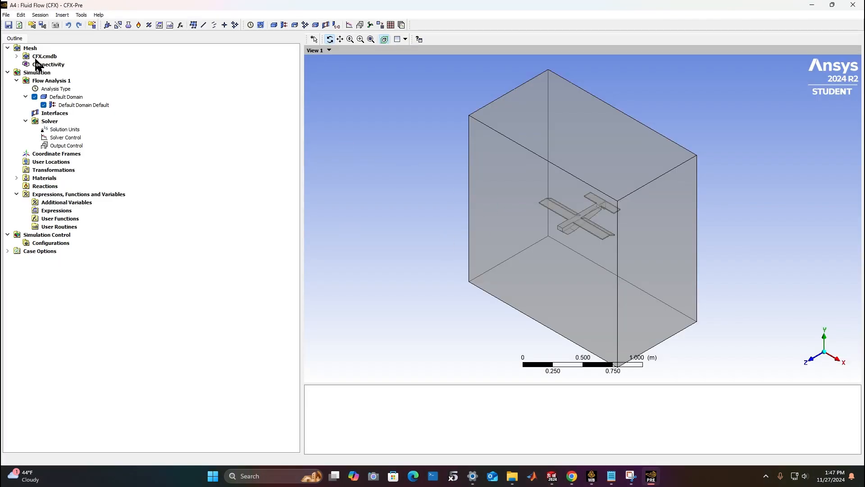
pyautogui.click(284, 25)
pyautogui.write('Inlet')
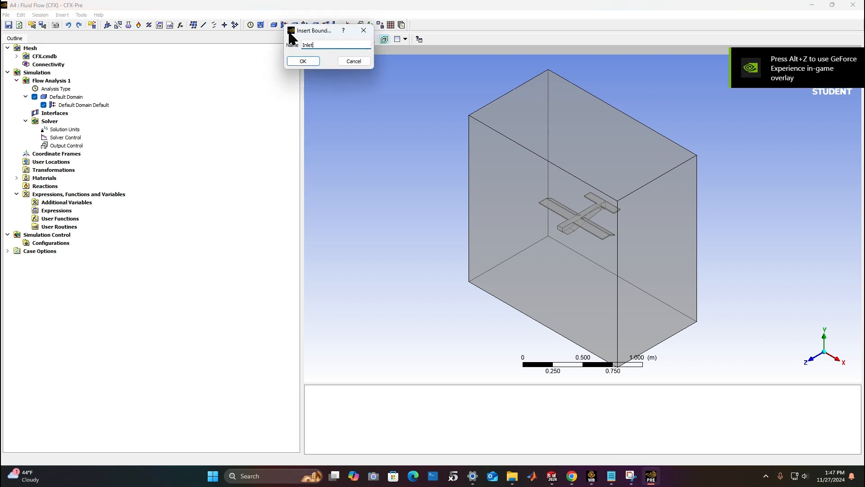
pyautogui.press('Return')
# Keep the Inlet boundary's flow regime as Subsonic and set its mass and momentum option to Cart. Vel. Components
pyautogui.click(66, 56)
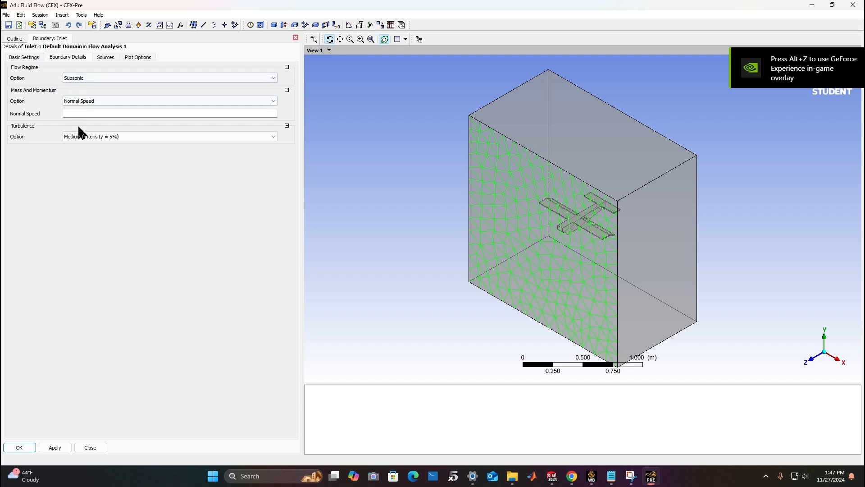
pyautogui.click(86, 114)
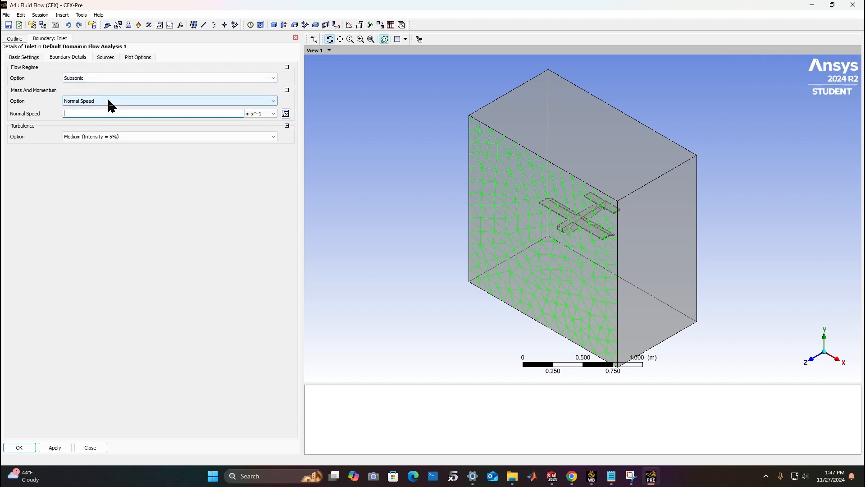
pyautogui.click(91, 76)
pyautogui.click(94, 83)
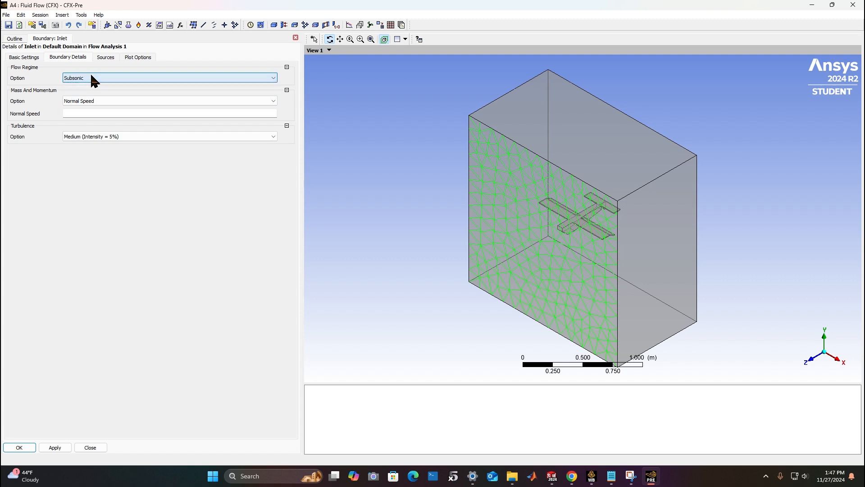
pyautogui.click(102, 101)
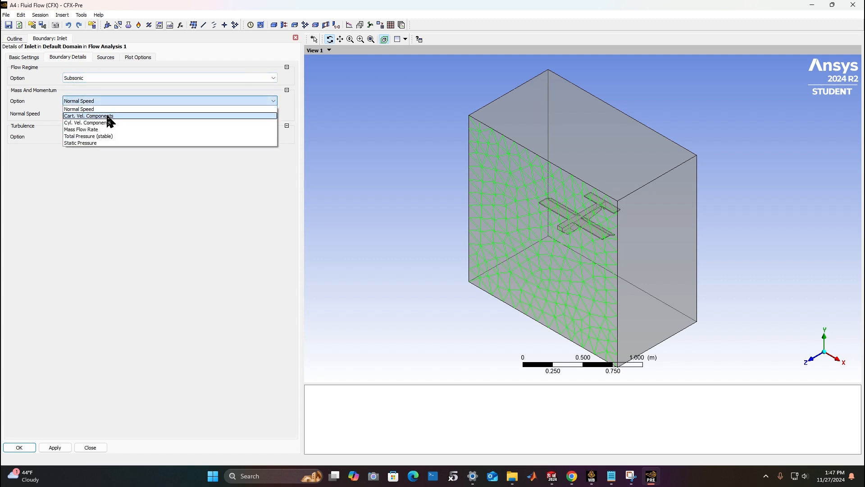
pyautogui.click(90, 116)
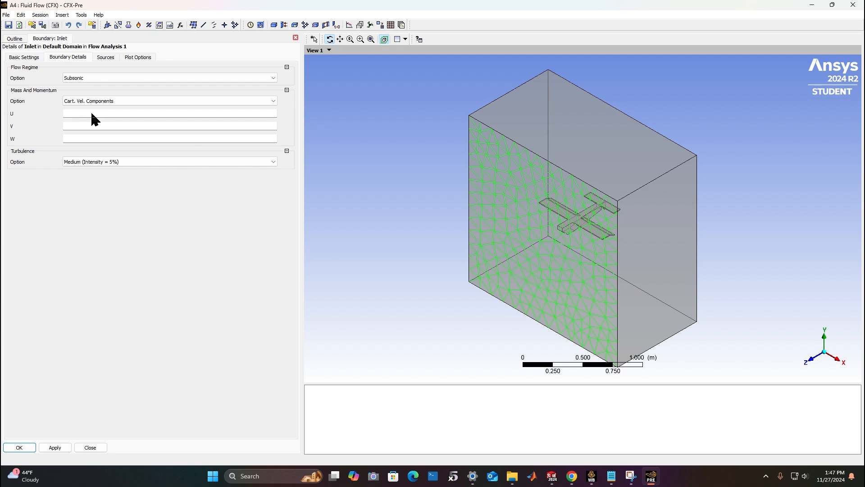
# Copy cos(t/1[s])*1[m*s^-1] from New Text Document.txt in Notepad and enter it as the Inlet's U velocity expression in CFX-Pre
pyautogui.click(611, 476)
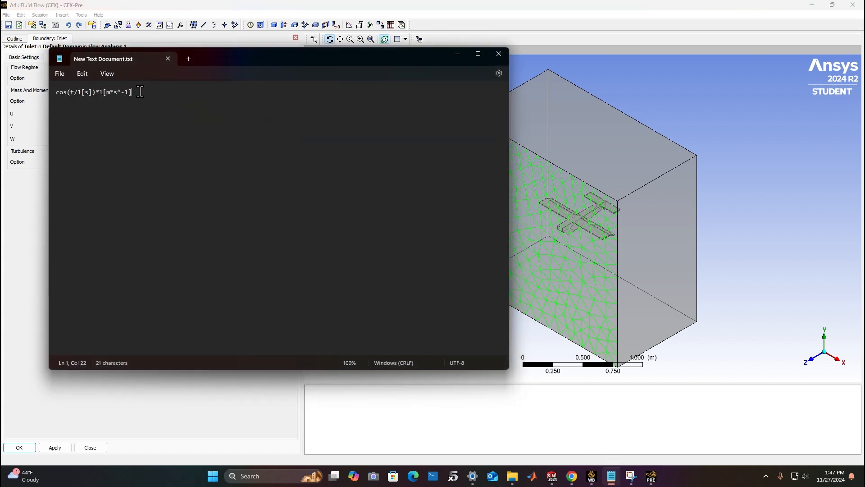
pyautogui.moveTo(140, 92); pyautogui.dragTo(51, 96)
pyautogui.hotkey('ctrl', 'c')
pyautogui.click(38, 212)
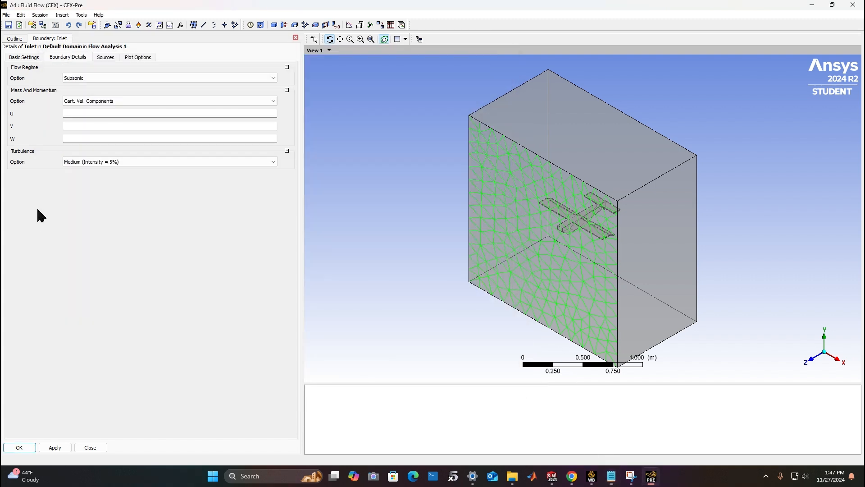
pyautogui.click(82, 113)
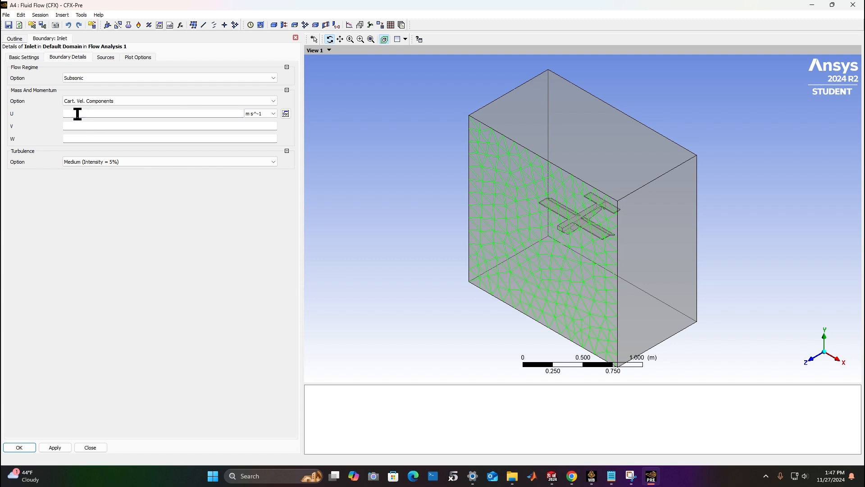
pyautogui.click(286, 113)
pyautogui.hotkey('ctrl', 'v')
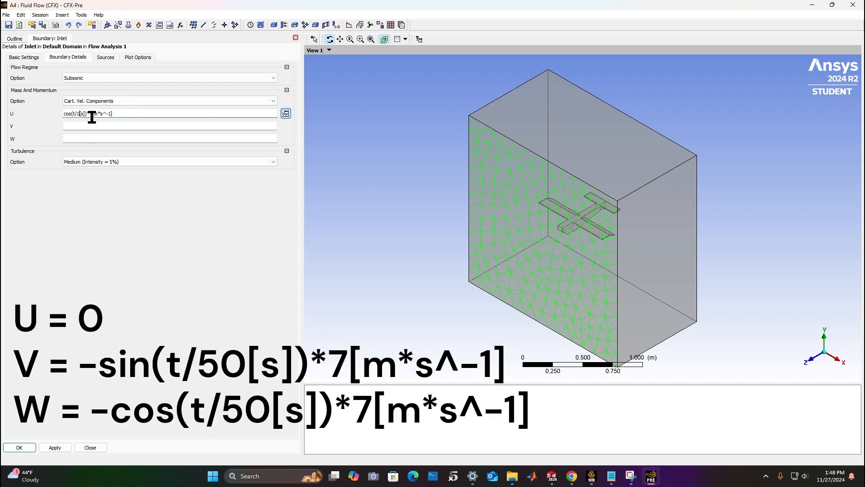
# Switch to the Desmos graph in the browser, examine the cosine's divisor and where the curve crosses zero, and return to CFX-Pre
pyautogui.click(572, 476)
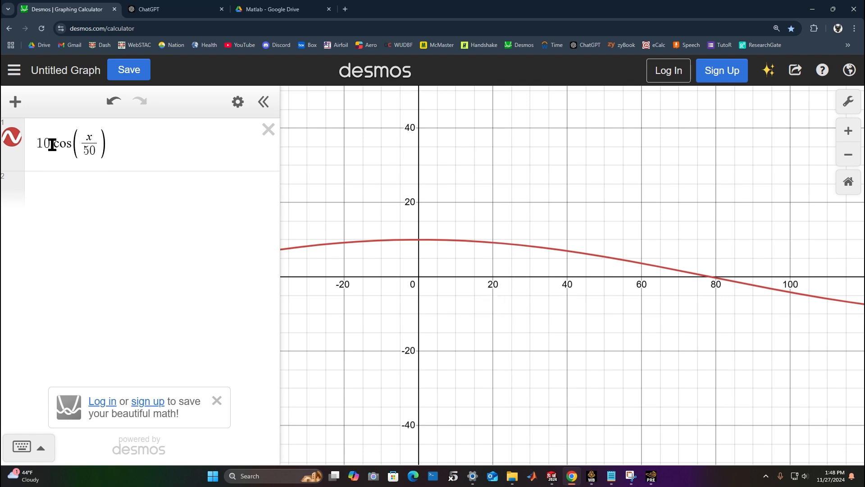
pyautogui.moveTo(83, 151); pyautogui.dragTo(95, 151)
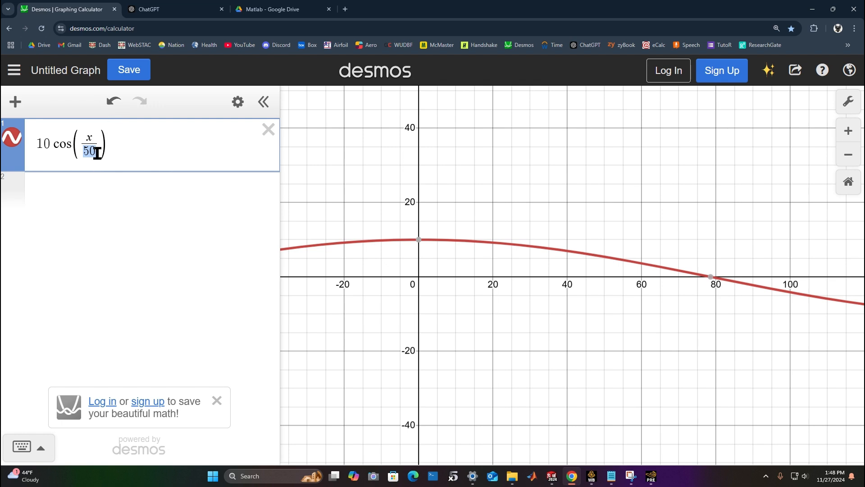
pyautogui.click(96, 153)
pyautogui.moveTo(716, 283)
pyautogui.click(659, 482)
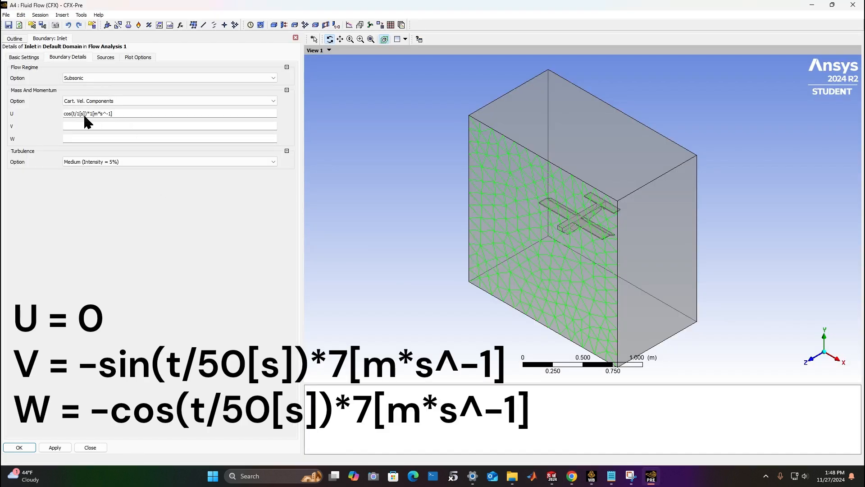
# Change the time divisor in the U velocity expression to 50[s]
pyautogui.click(76, 113)
pyautogui.press('BackSpace')
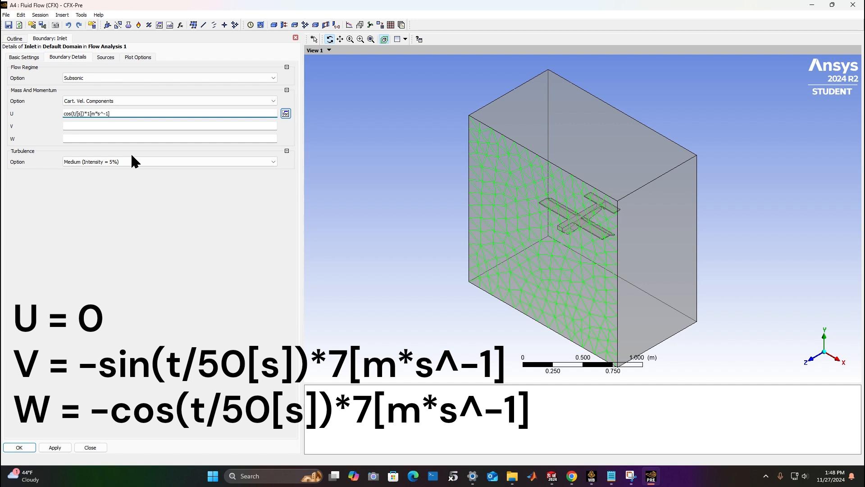
pyautogui.write('50')
# Copy the U expression into the V component and change its function to sine, giving sin(t/50[s])*1[m*s^-1]
pyautogui.moveTo(127, 115); pyautogui.dragTo(50, 116)
pyautogui.hotkey('ctrl', 'c')
pyautogui.click(78, 126)
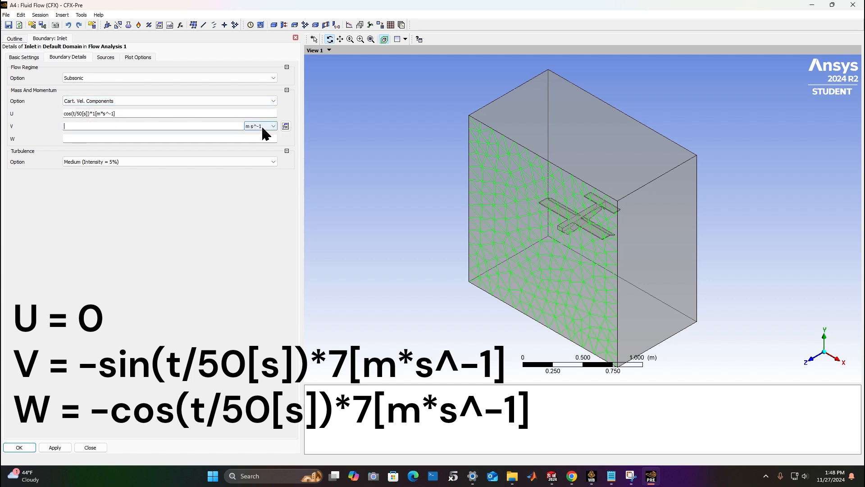
pyautogui.click(286, 126)
pyautogui.hotkey('ctrl', 'v')
pyautogui.doubleClick(65, 127)
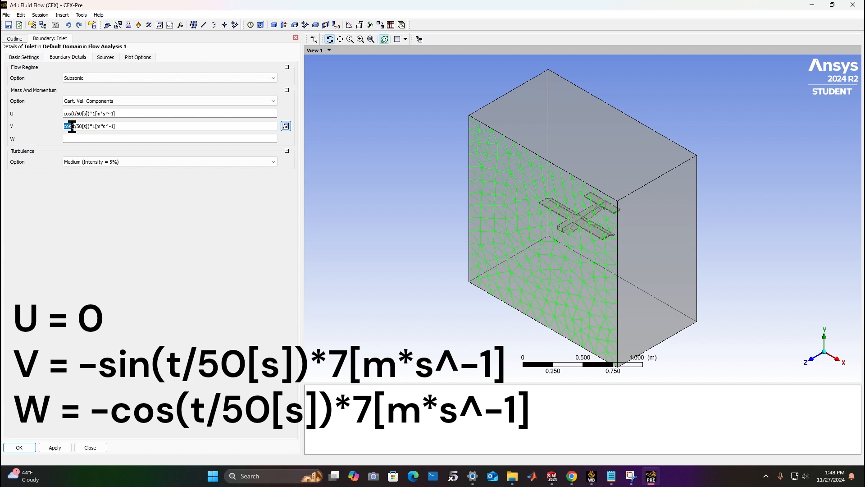
pyautogui.write('sin')
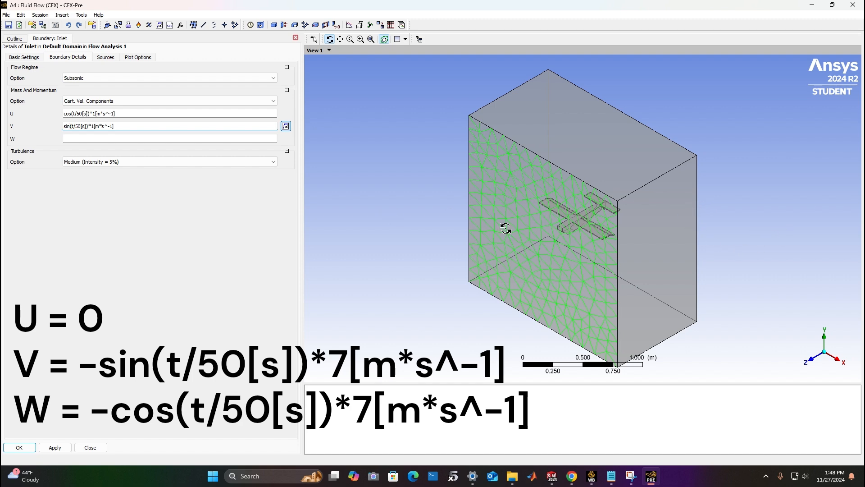
# Move the cosine expression from U to the W component and negate it, giving -cos(t/50[s])*1[m*s^-1]
pyautogui.moveTo(615, 261); pyautogui.dragTo(598, 258)
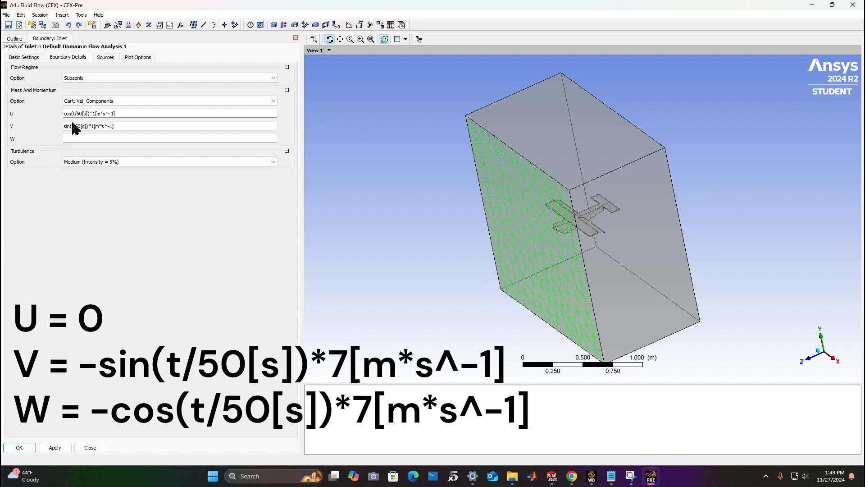
pyautogui.click(120, 114)
pyautogui.moveTo(120, 114); pyautogui.dragTo(68, 116)
pyautogui.hotkey('ctrl', 'c')
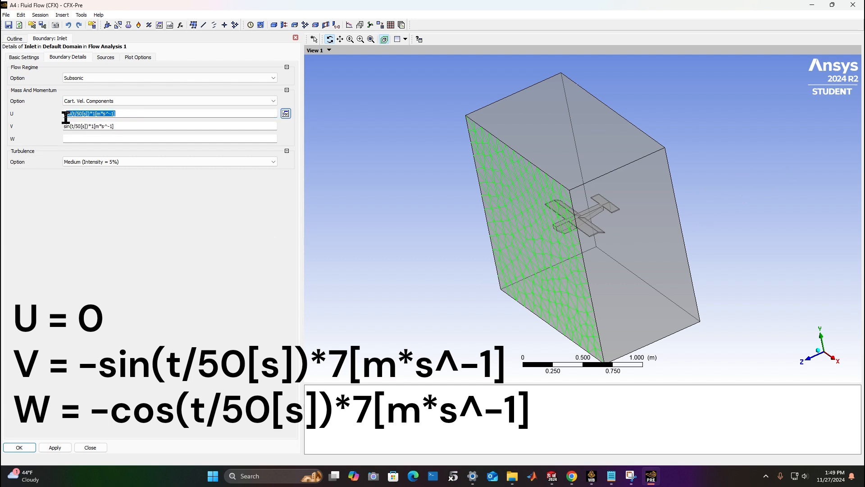
pyautogui.press('Delete')
pyautogui.click(78, 140)
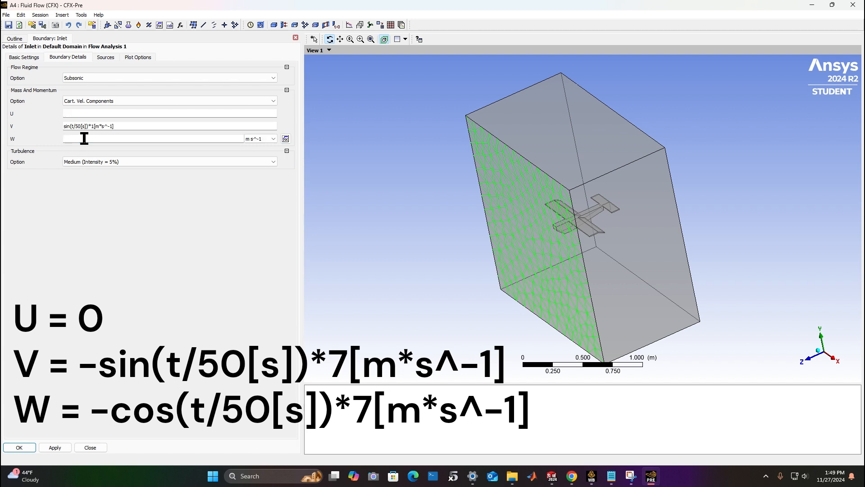
pyautogui.click(285, 138)
pyautogui.hotkey('ctrl', 'v')
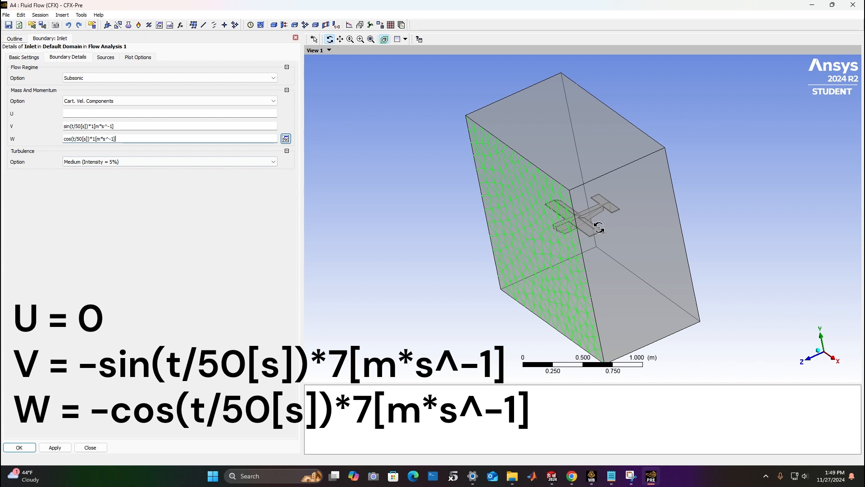
pyautogui.click(64, 139)
pyautogui.write('-')
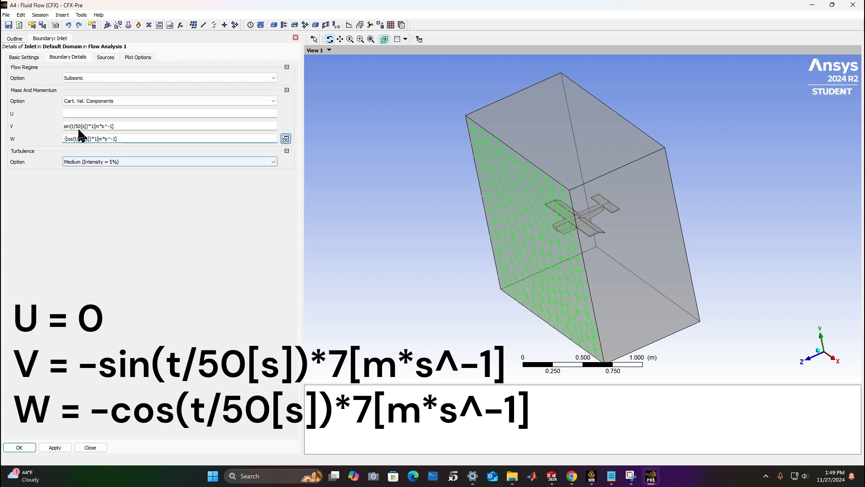
# Set the Inlet's U velocity component to 0 m s^-1
pyautogui.click(71, 128)
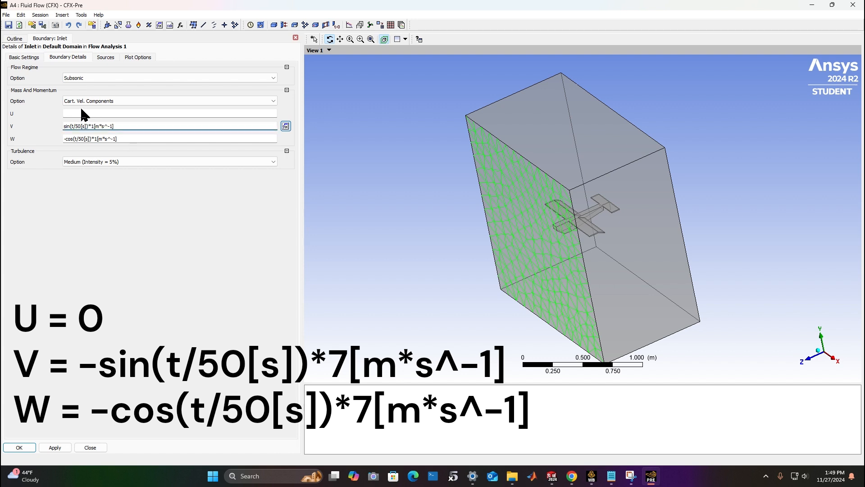
pyautogui.click(83, 113)
pyautogui.write('0')
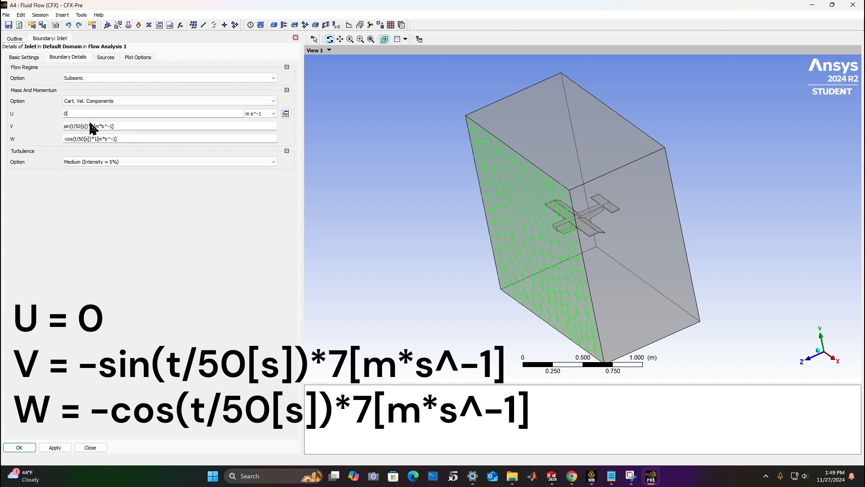
pyautogui.click(215, 199)
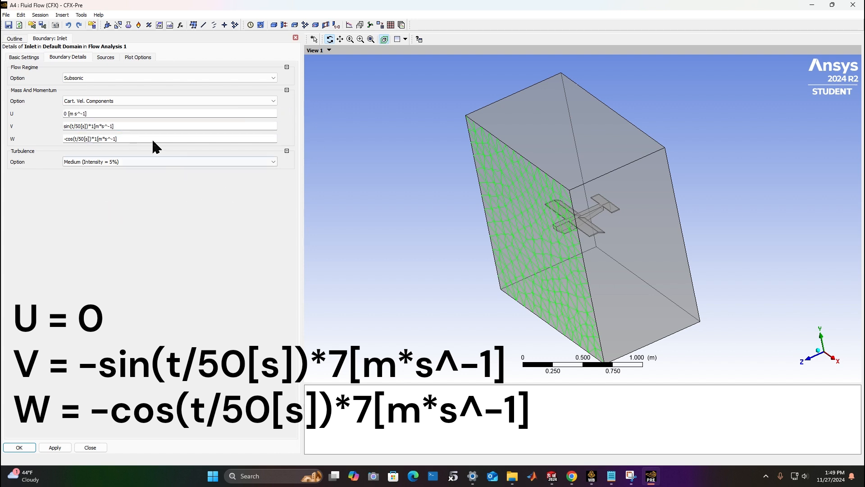
# Review the Inlet's sources, plot options and basic settings, and apply and close the boundary definition
pyautogui.click(105, 56)
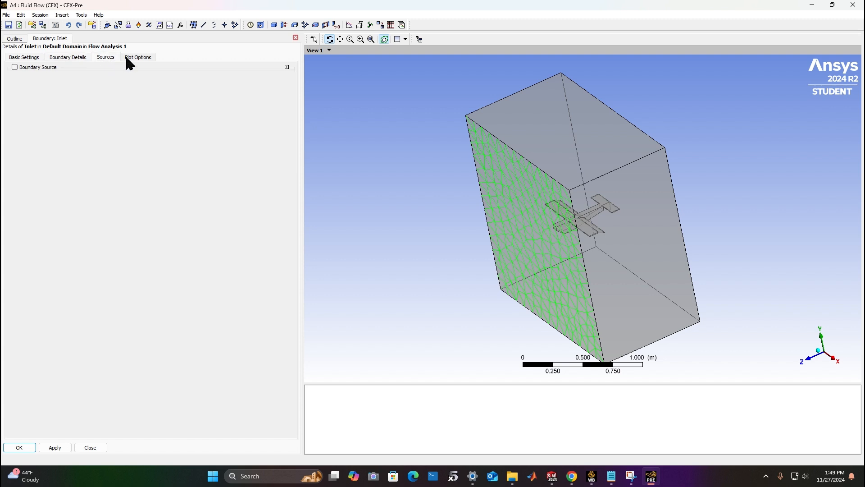
pyautogui.click(138, 56)
pyautogui.click(24, 58)
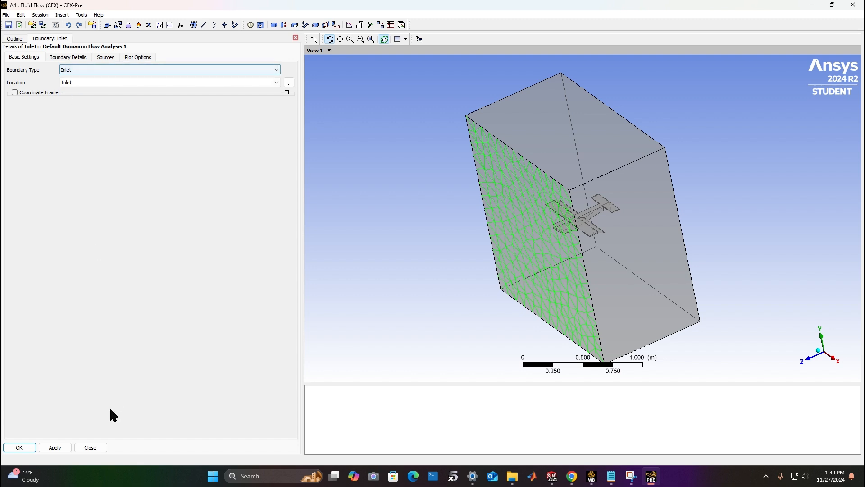
pyautogui.click(54, 449)
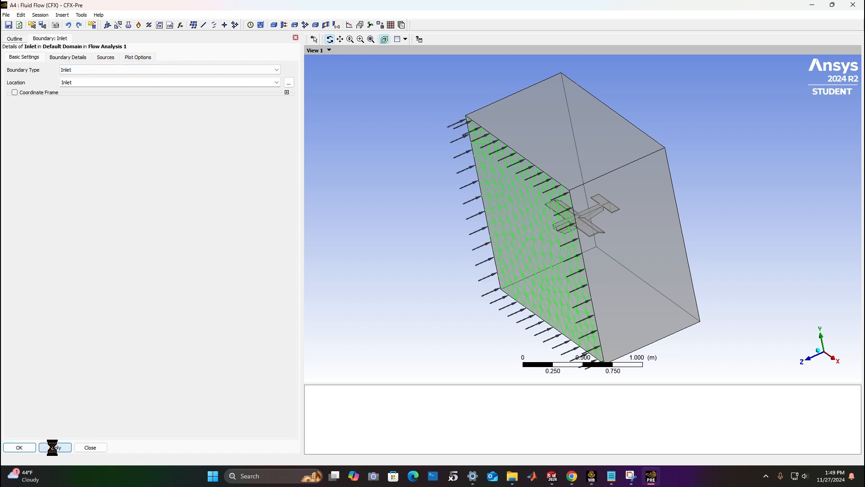
pyautogui.click(18, 448)
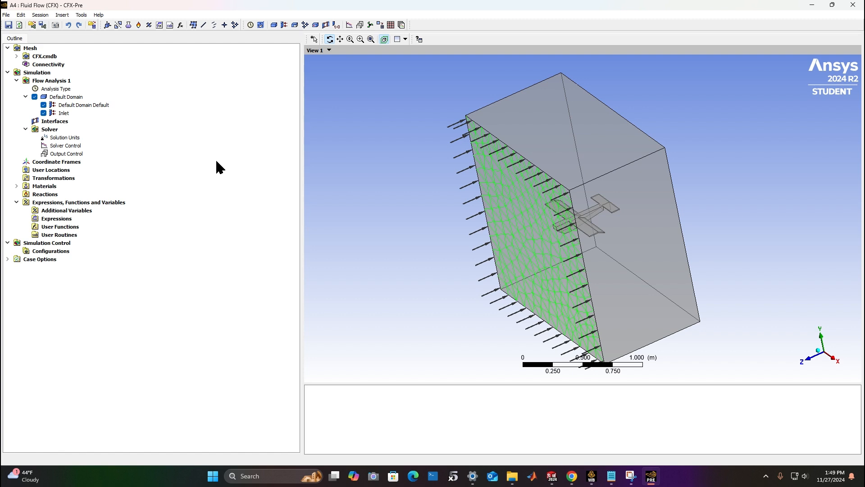
# Insert a boundary named Outlet with average static pressure and a relative pressure of 0 Pa
pyautogui.click(285, 26)
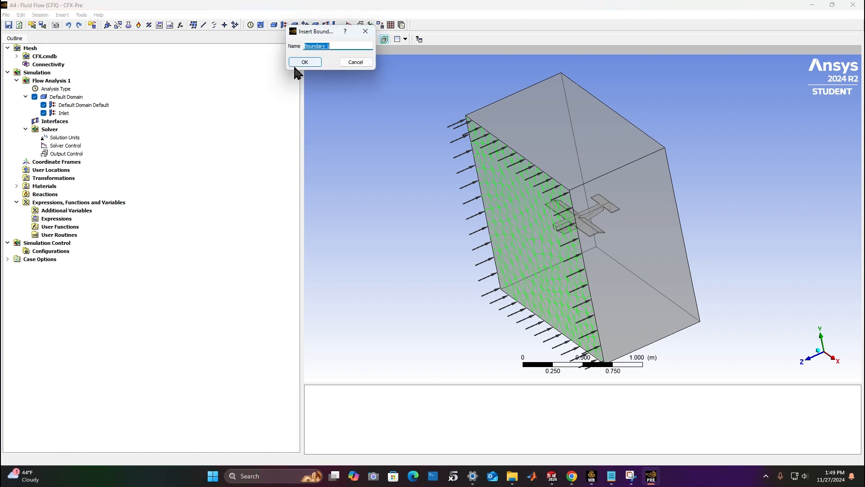
pyautogui.write('Outlet')
pyautogui.click(299, 63)
pyautogui.click(67, 57)
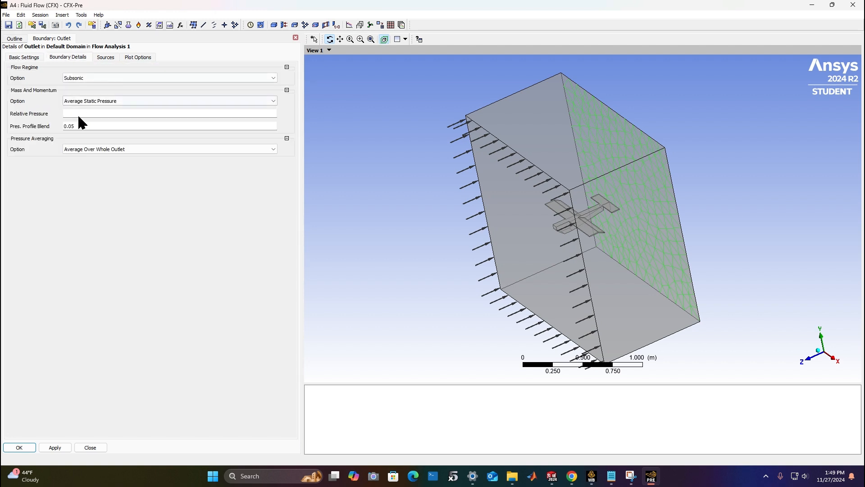
pyautogui.click(80, 113)
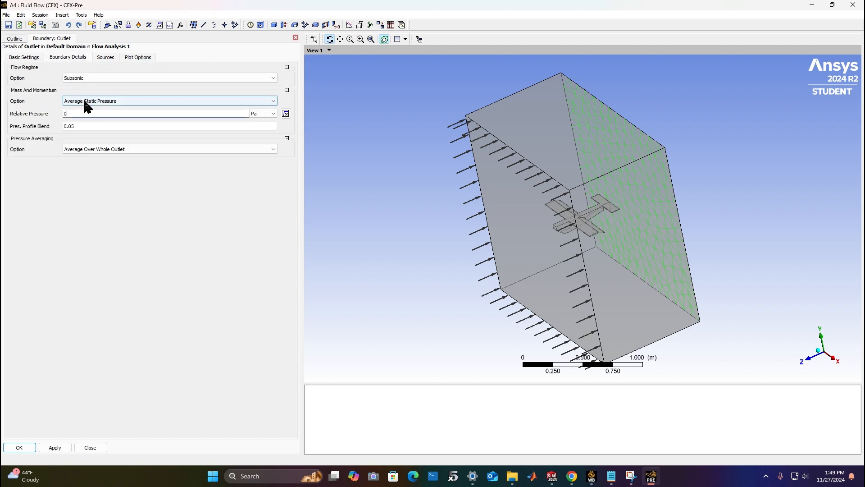
pyautogui.click(31, 445)
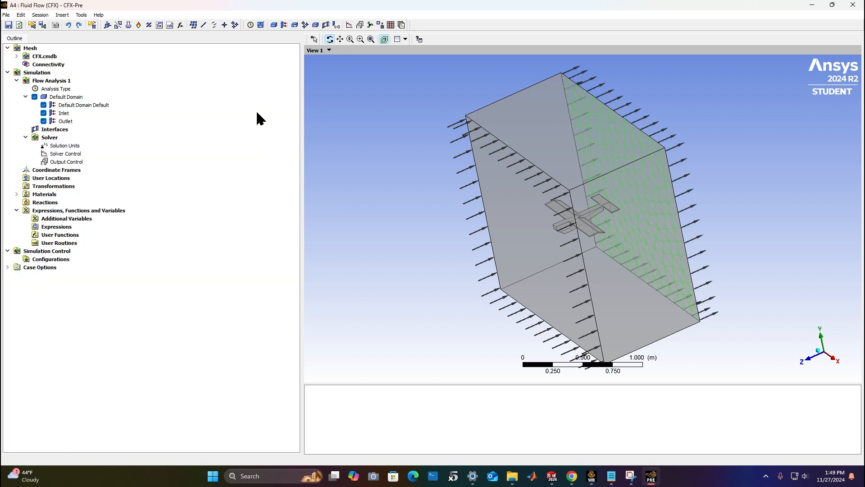
# Insert a boundary named Fluid Walls, set its type to Wall and its location to FluidWalls
pyautogui.click(284, 25)
pyautogui.write('Fluid Walls')
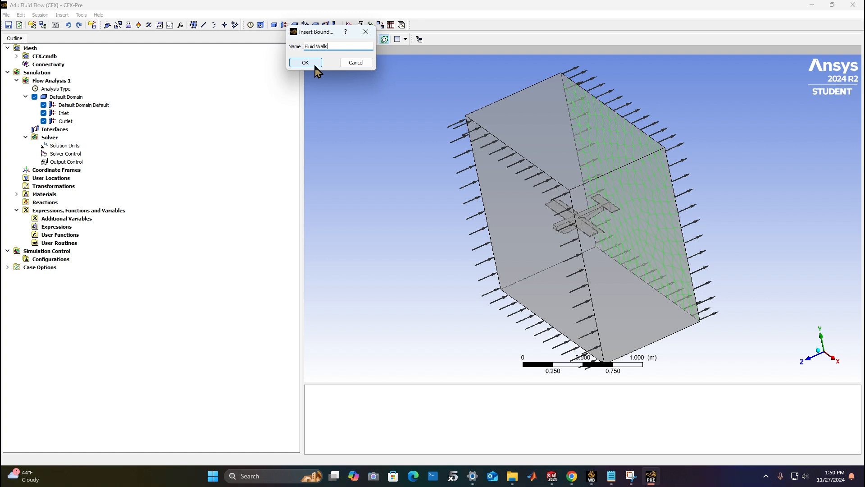
pyautogui.click(315, 64)
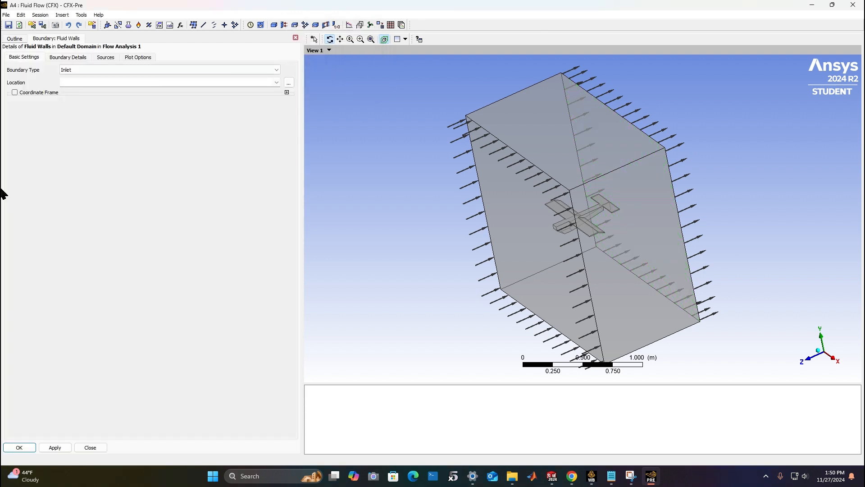
pyautogui.click(115, 67)
pyautogui.click(95, 96)
pyautogui.click(99, 83)
pyautogui.click(276, 83)
pyautogui.click(186, 90)
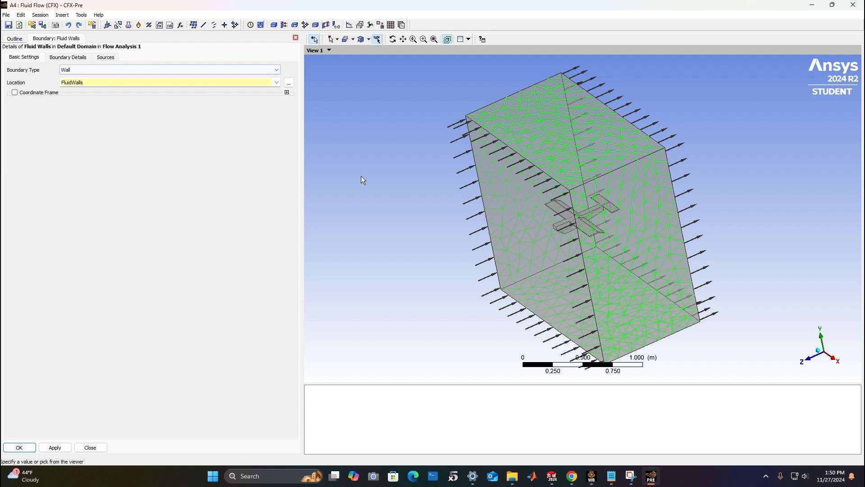
# Set the Fluid Walls mass and momentum option to Free Slip Wall and accept the boundary
pyautogui.click(78, 59)
pyautogui.click(83, 78)
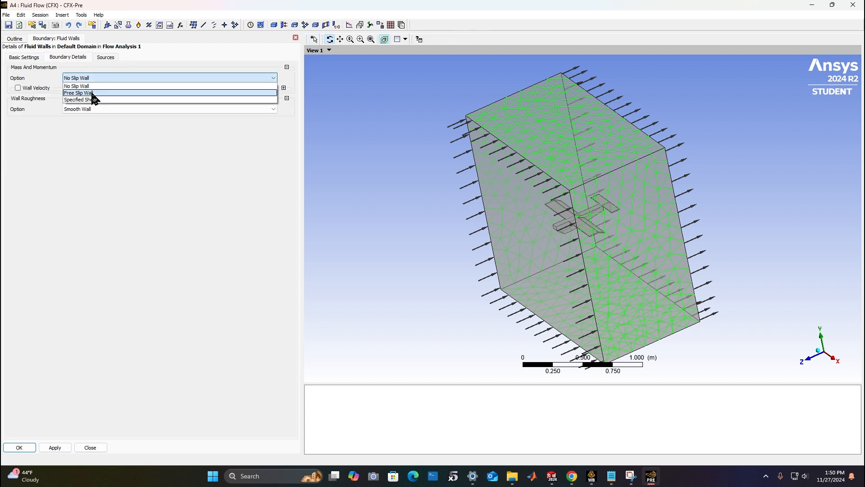
pyautogui.click(92, 93)
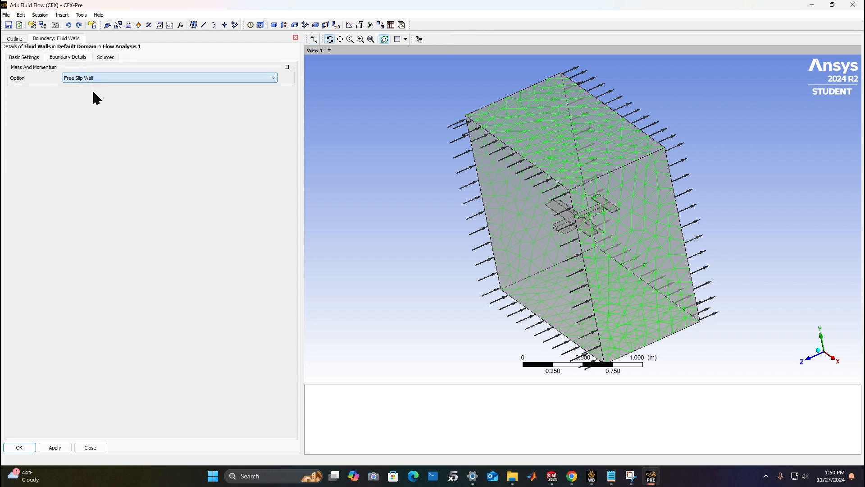
pyautogui.click(30, 449)
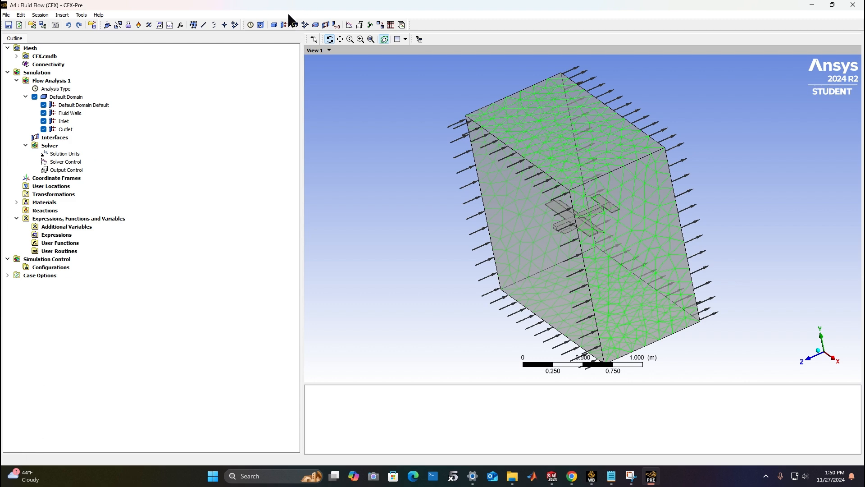
# Insert a boundary named Plane_Glider
pyautogui.click(286, 25)
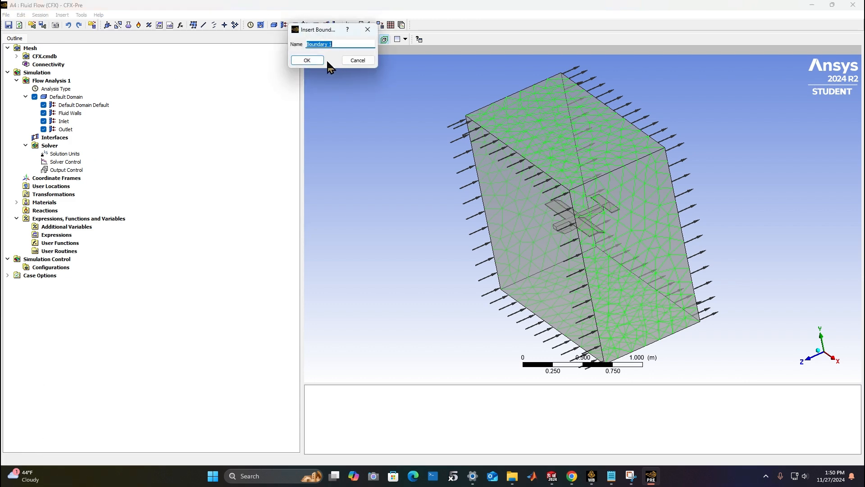
pyautogui.write('Plane_Glider')
pyautogui.click(308, 61)
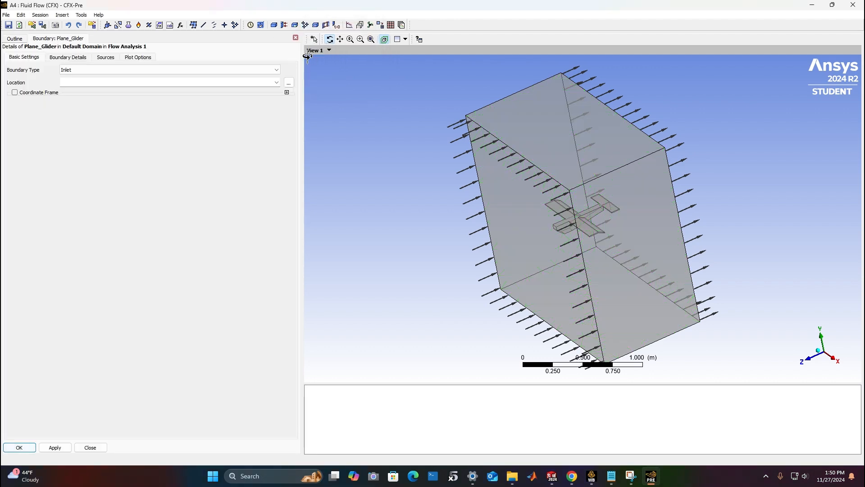
# Set the Plane_Glider boundary type to Wall and its location to PlaneSurface
pyautogui.click(77, 70)
pyautogui.click(79, 97)
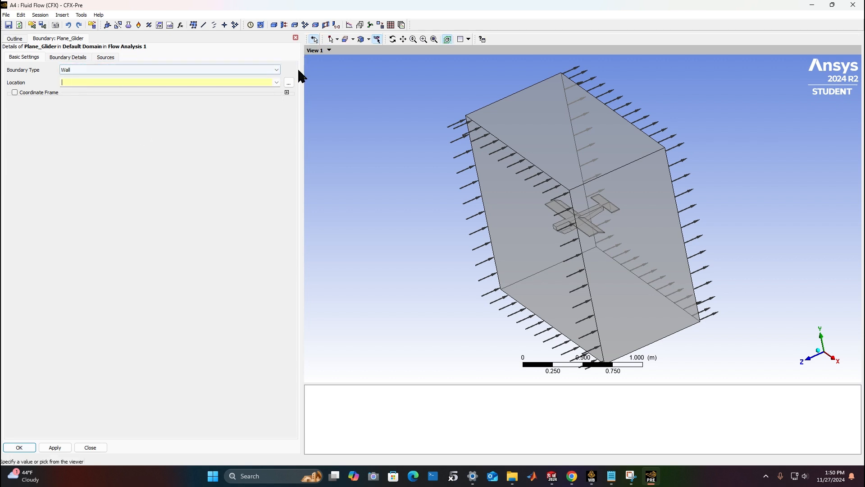
pyautogui.click(276, 82)
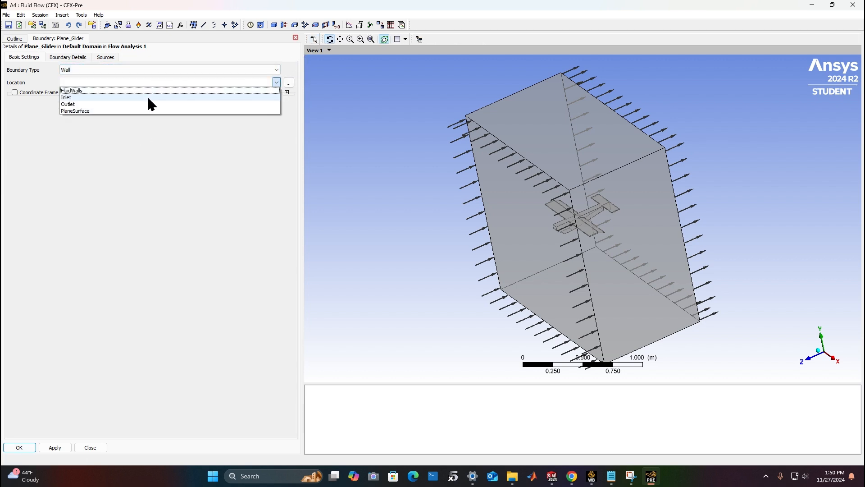
pyautogui.click(103, 110)
# Give the Plane_Glider boundary a Rough Wall with 0.25 mm sand grain roughness and accept it
pyautogui.click(78, 57)
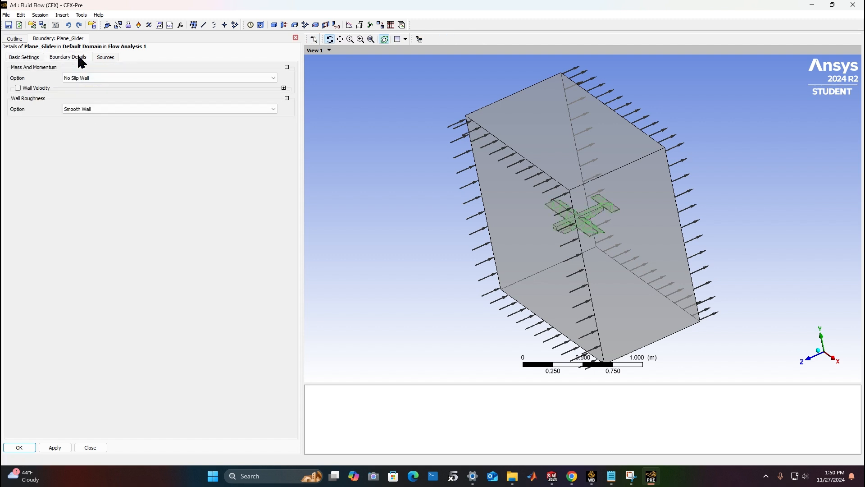
pyautogui.click(90, 108)
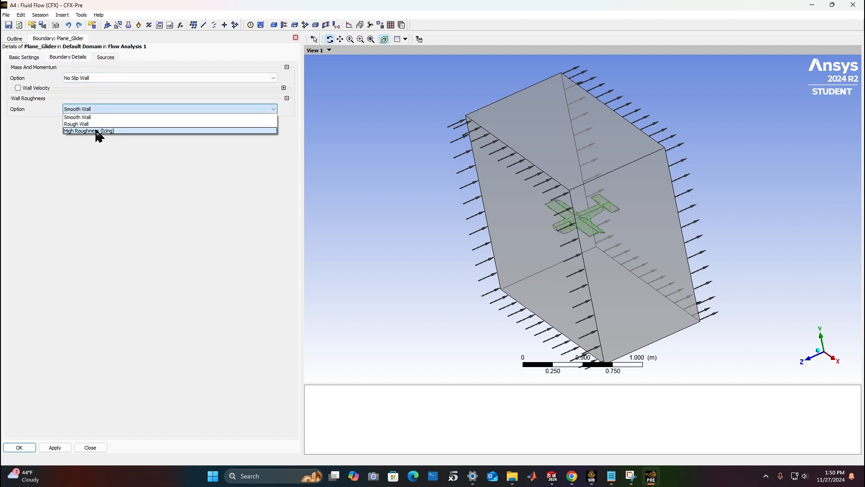
pyautogui.click(96, 124)
pyautogui.click(92, 122)
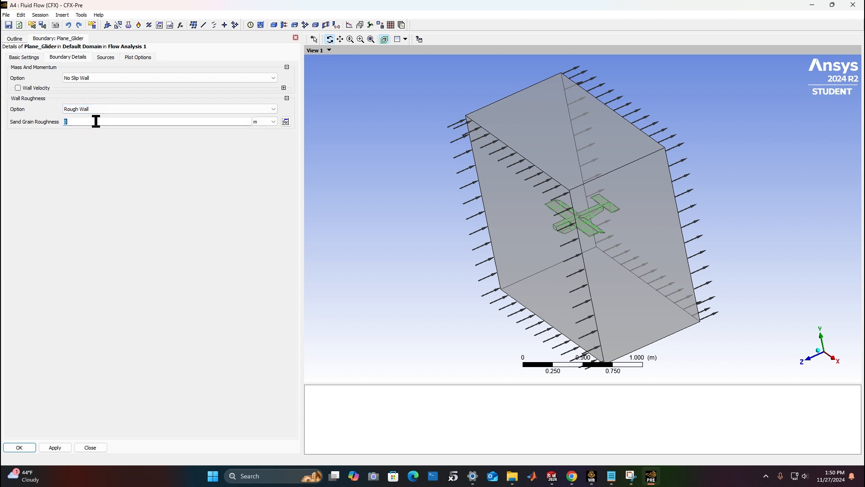
pyautogui.click(266, 121)
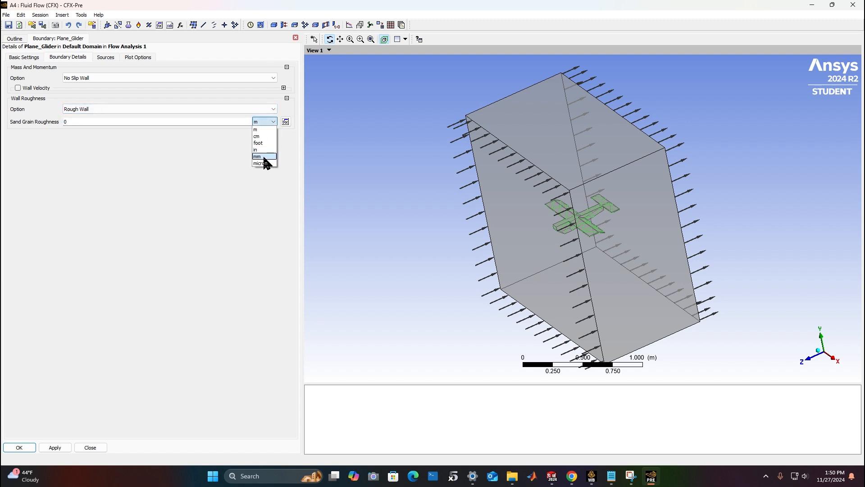
pyautogui.click(264, 157)
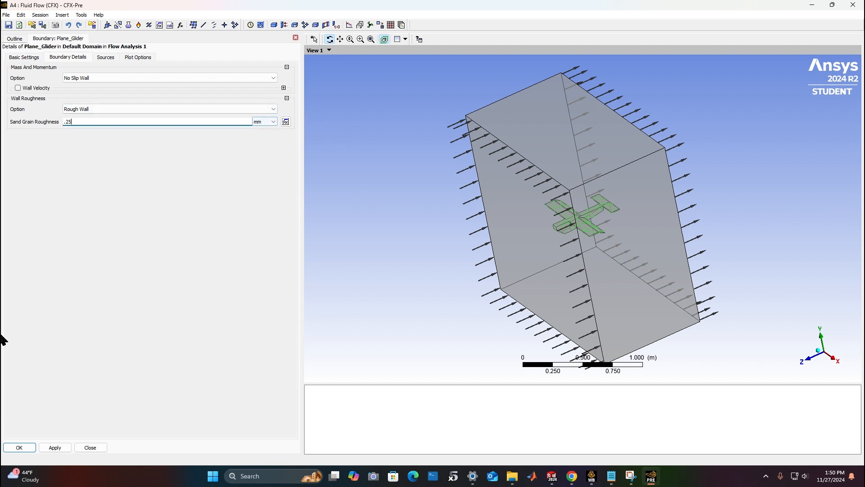
pyautogui.click(43, 448)
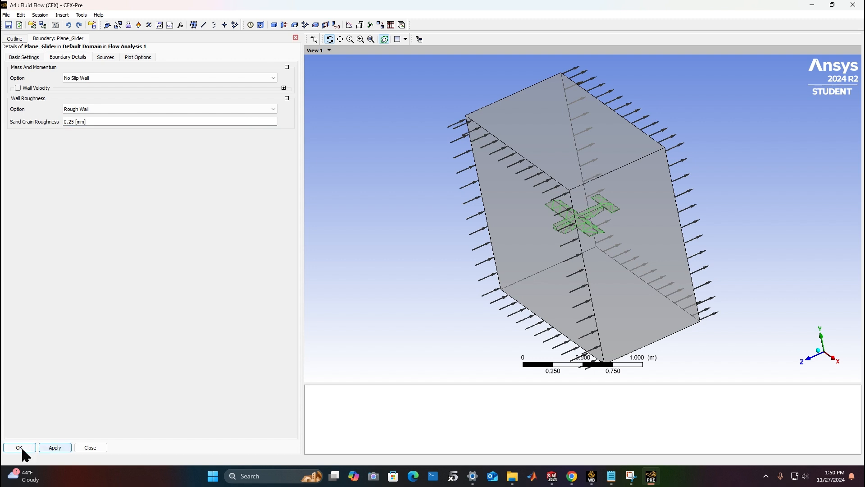
pyautogui.click(20, 447)
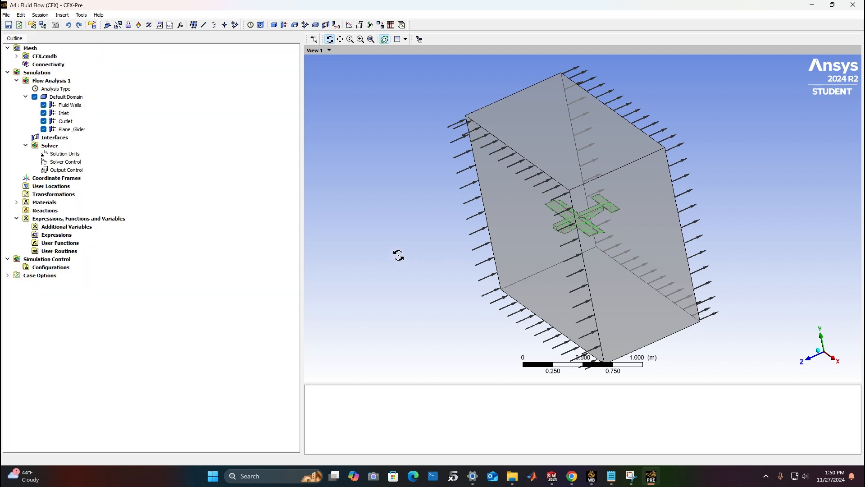
# Make the analysis type Transient with a total time of 79 s and timesteps of 1 s, and accept it
pyautogui.doubleClick(58, 89)
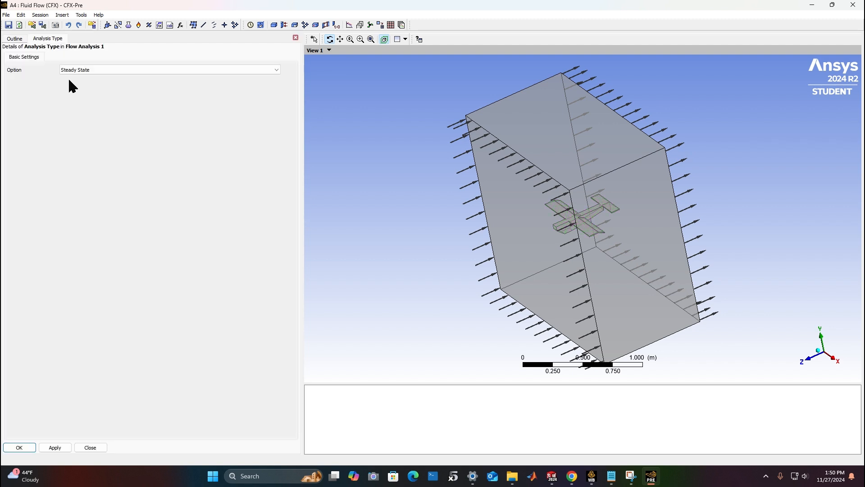
pyautogui.click(79, 70)
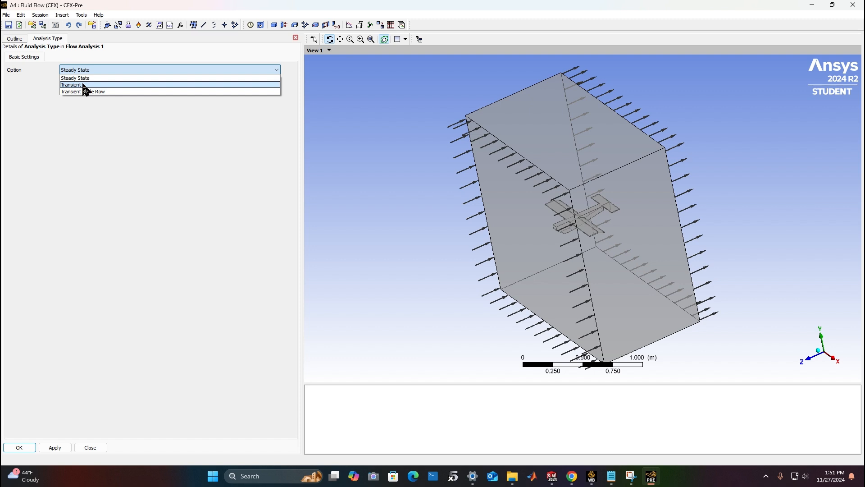
pyautogui.click(85, 85)
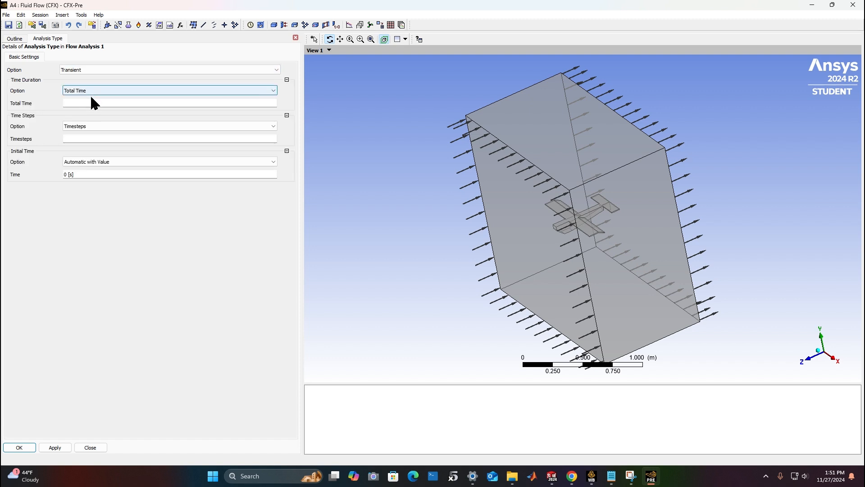
pyautogui.click(92, 103)
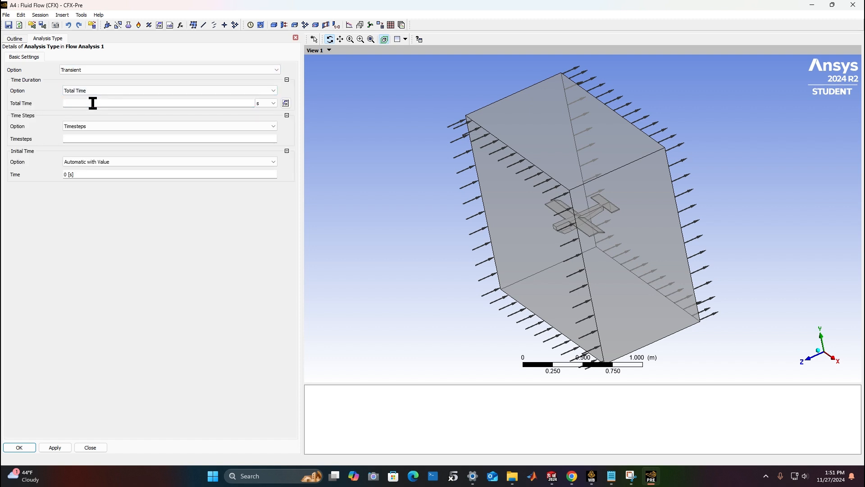
pyautogui.write('79 [s')
pyautogui.click(164, 139)
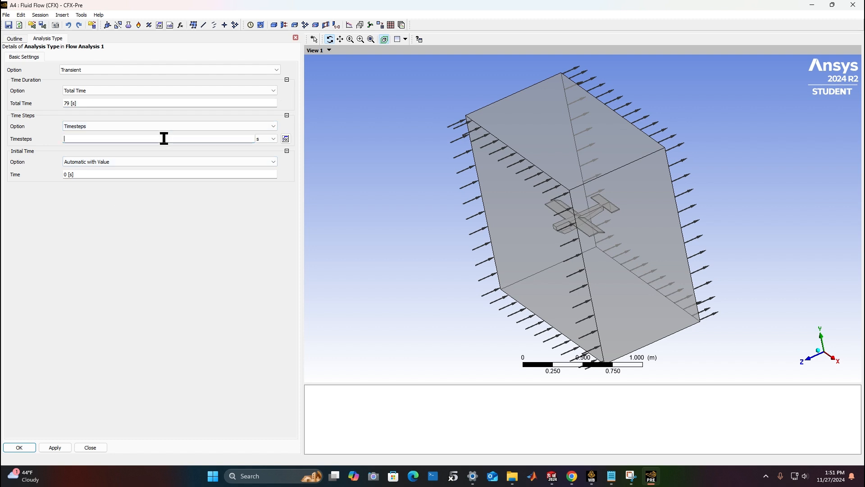
pyautogui.click(151, 215)
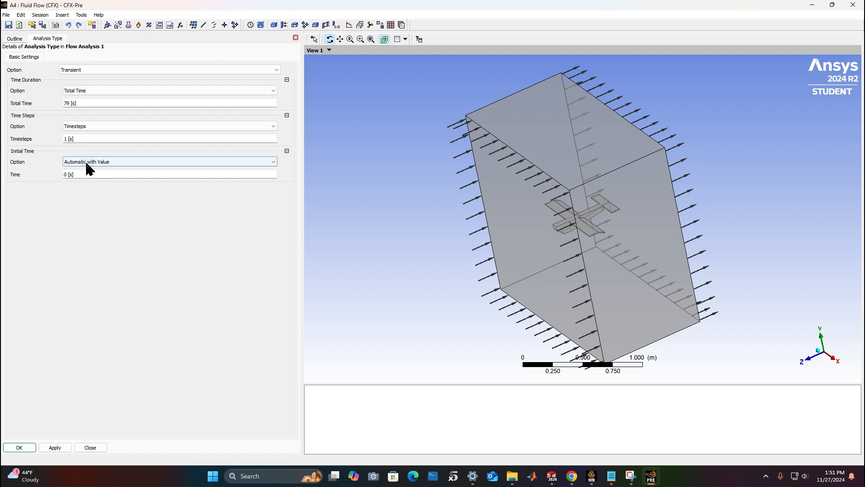
pyautogui.click(20, 447)
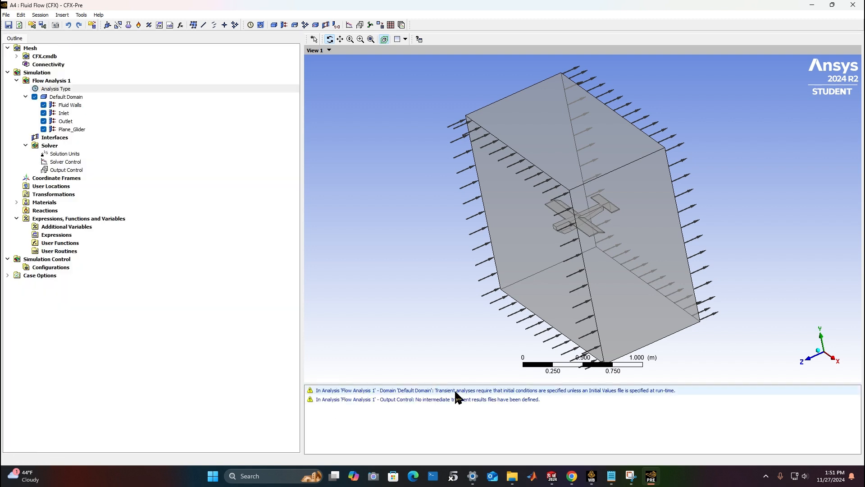
pyautogui.click(348, 391)
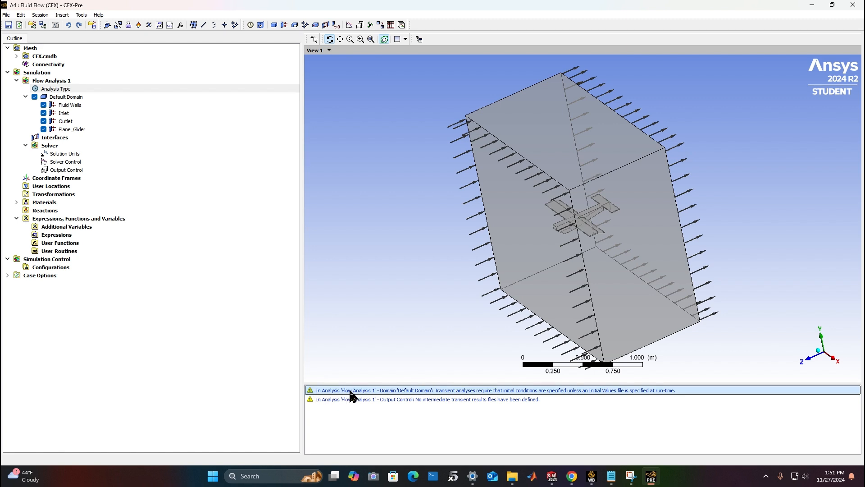
pyautogui.rightClick(460, 391)
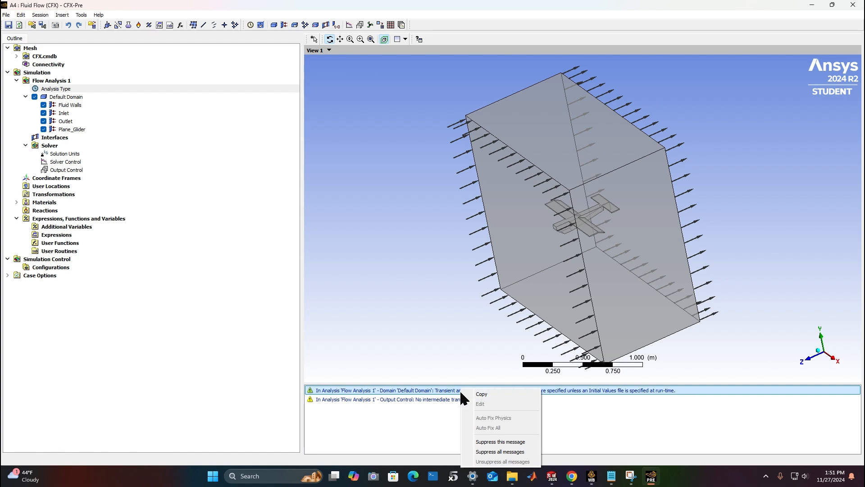
pyautogui.click(414, 391)
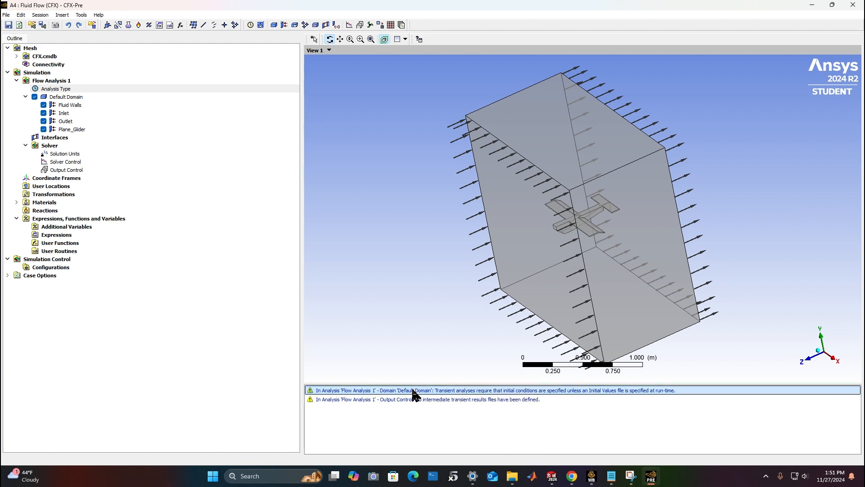
pyautogui.click(343, 399)
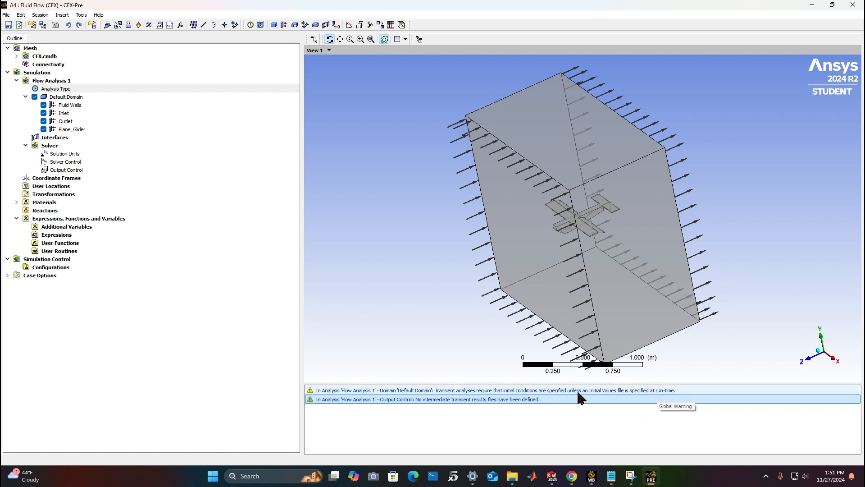
# Enable domain initialization for Default Domain with Cartesian velocity components U 0, V 0 and W 7 m s^-1
pyautogui.click(65, 98)
pyautogui.doubleClick(64, 98)
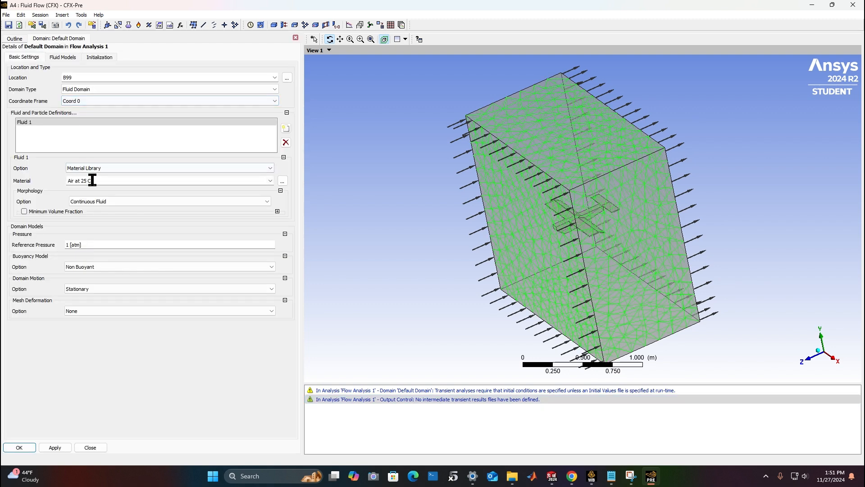
pyautogui.click(68, 55)
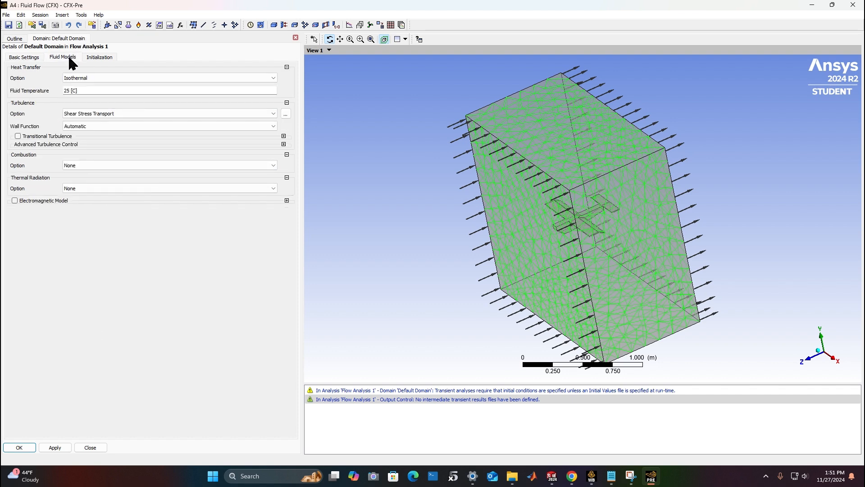
pyautogui.click(99, 57)
pyautogui.click(15, 67)
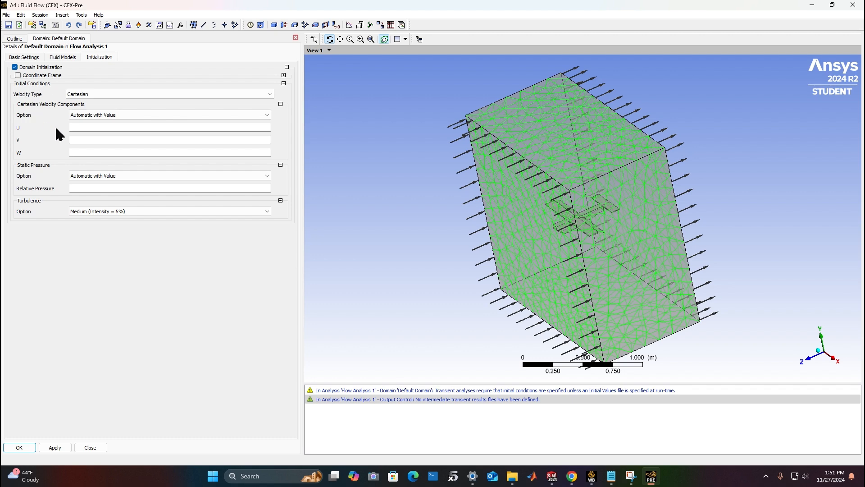
pyautogui.click(82, 128)
pyautogui.write('0')
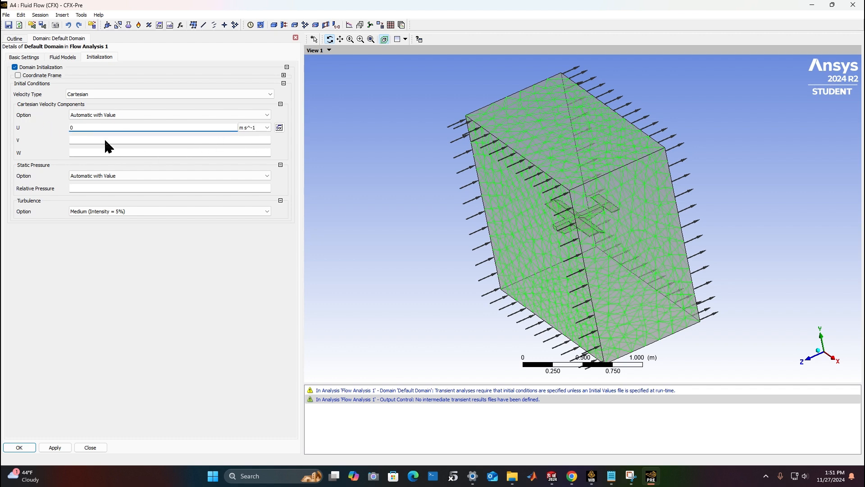
pyautogui.click(104, 140)
pyautogui.write('0')
pyautogui.click(104, 151)
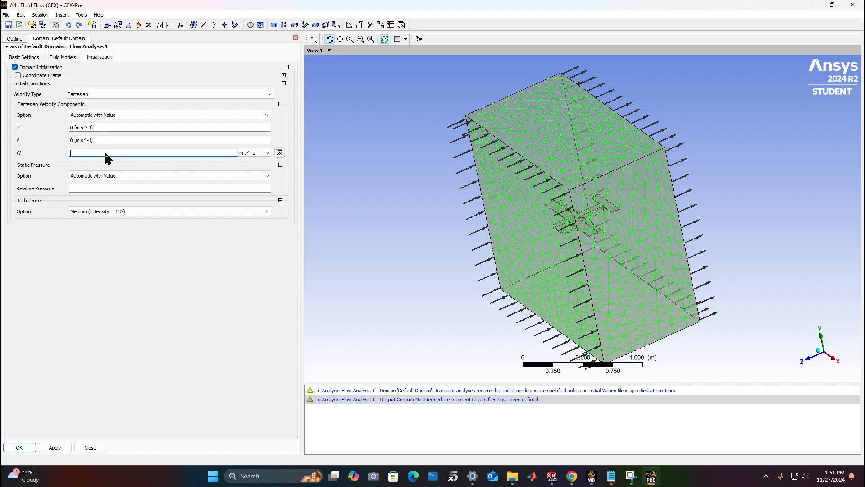
pyautogui.click(103, 140)
pyautogui.click(102, 151)
pyautogui.write('7')
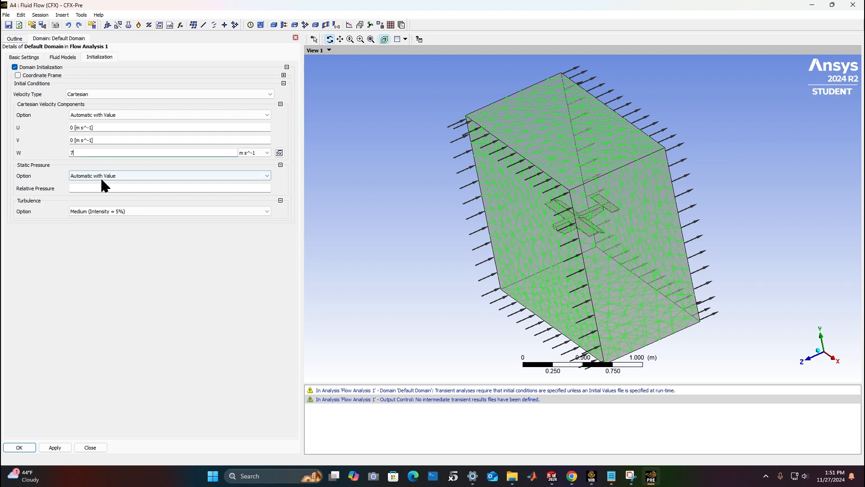
# Set the initial relative pressure of Default Domain to 0 Pa and accept the domain settings
pyautogui.click(92, 186)
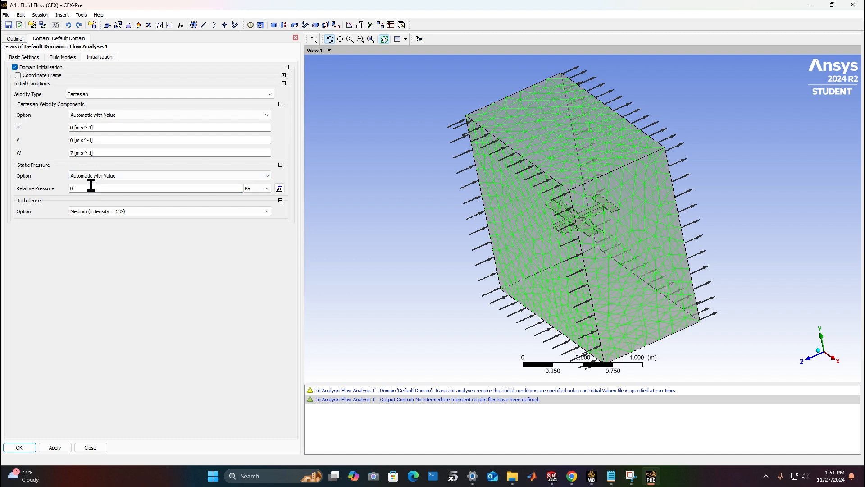
pyautogui.click(54, 447)
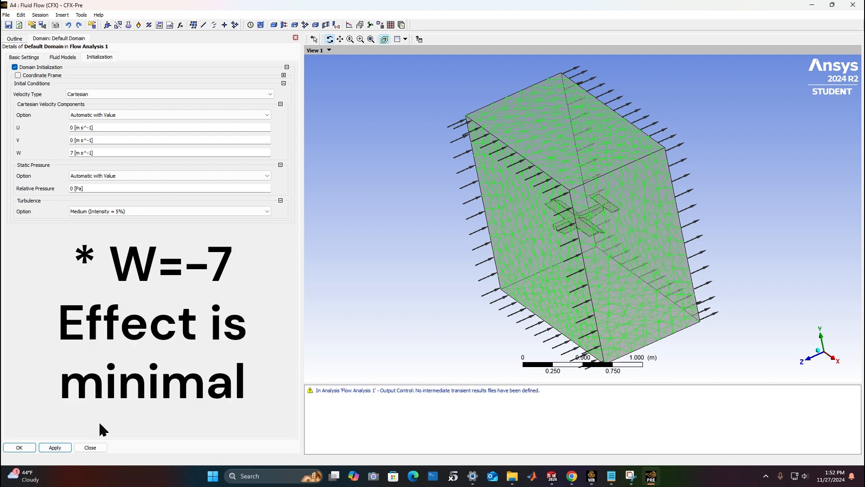
pyautogui.click(19, 447)
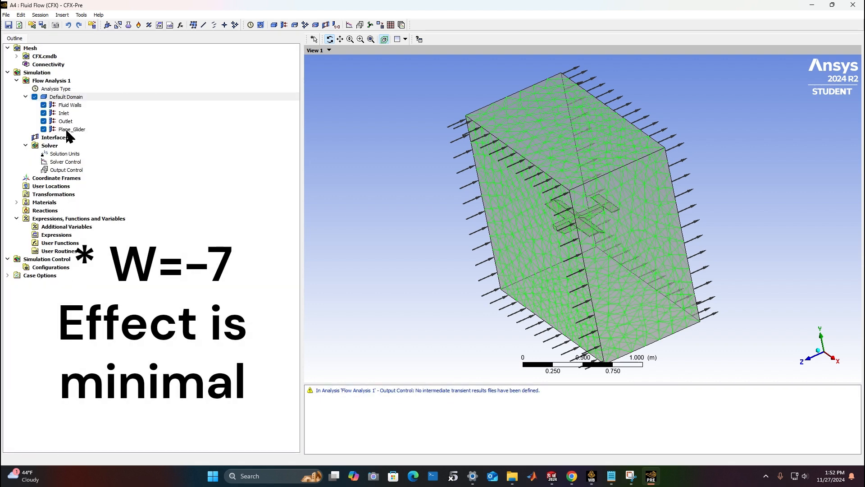
# Change the Inlet velocity components to V sin(t/50[s])*7[m*s^-1] and W -cos(t/50[s])*7[m*s^-1], and accept the boundary
pyautogui.doubleClick(63, 113)
pyautogui.click(71, 57)
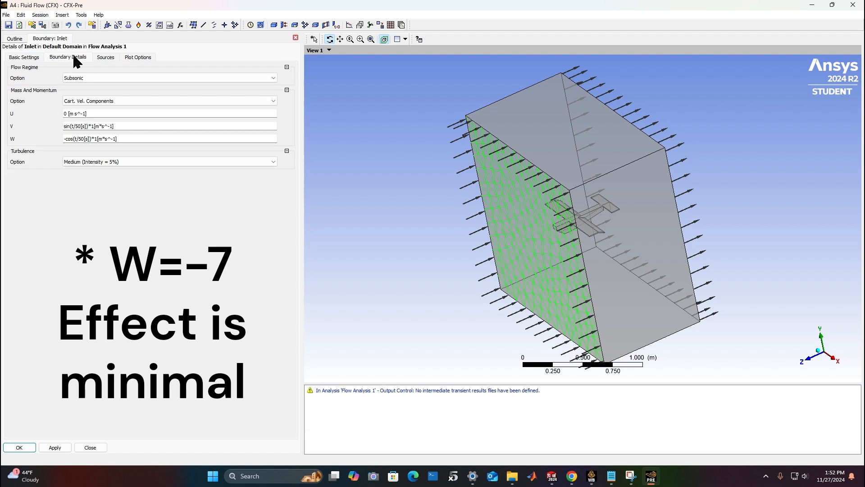
pyautogui.click(92, 126)
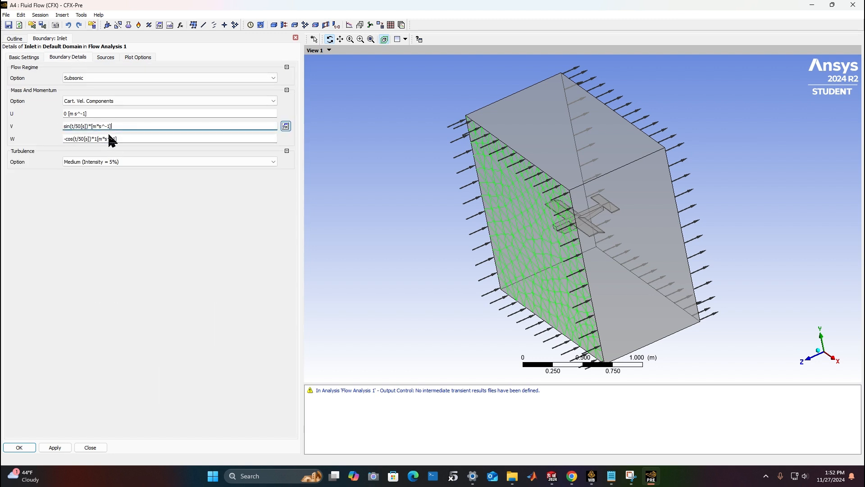
pyautogui.click(92, 127)
pyautogui.write('7')
pyautogui.click(97, 138)
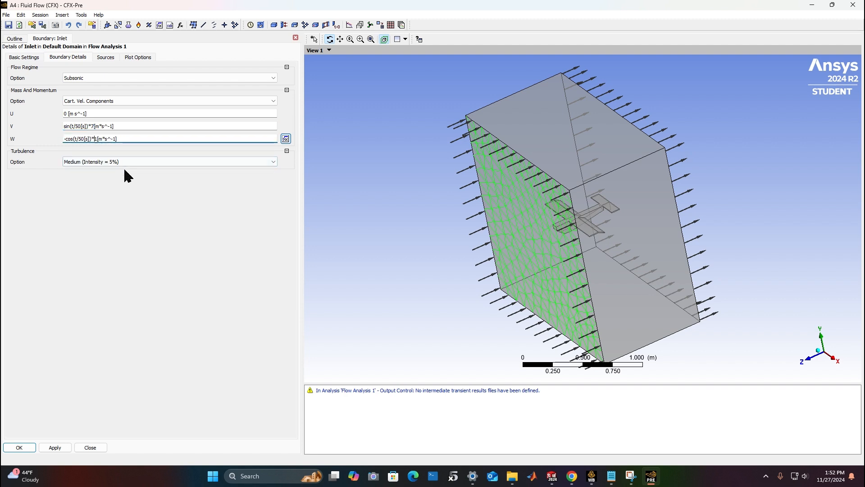
pyautogui.press('BackSpace')
pyautogui.write('7')
pyautogui.click(52, 448)
pyautogui.click(31, 448)
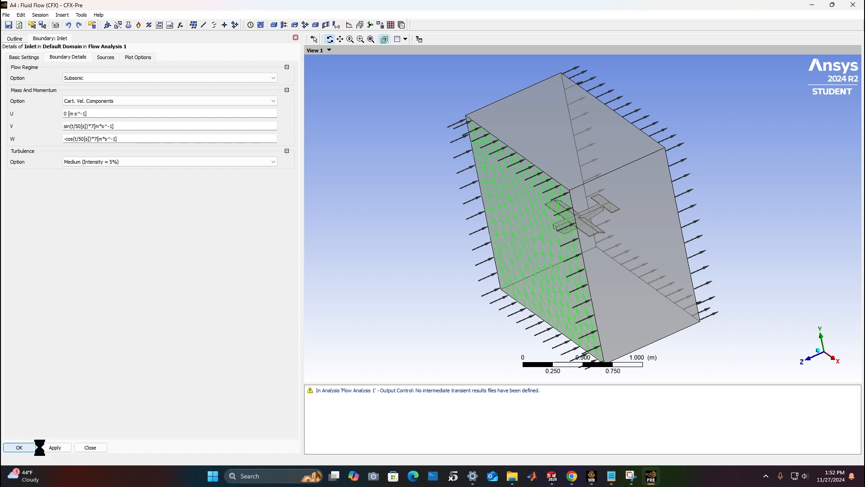
# Add a transient results entry in Output Control with a timestep interval of 1, and accept the output settings
pyautogui.click(393, 392)
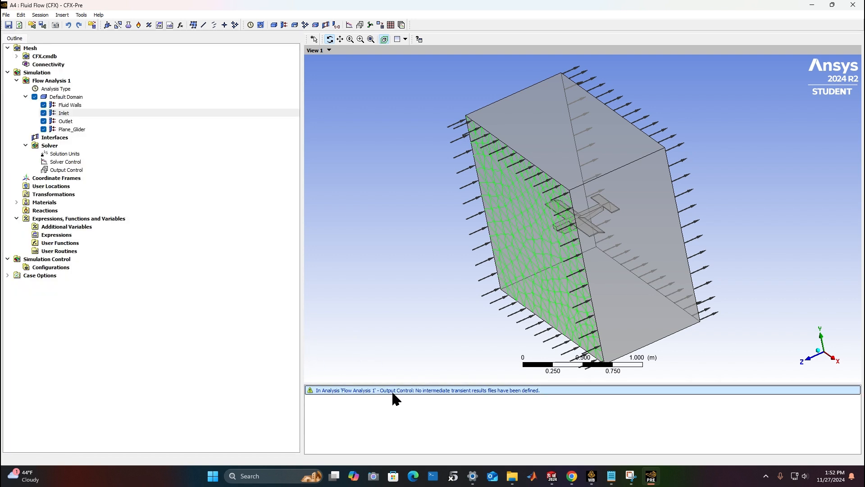
pyautogui.doubleClick(65, 170)
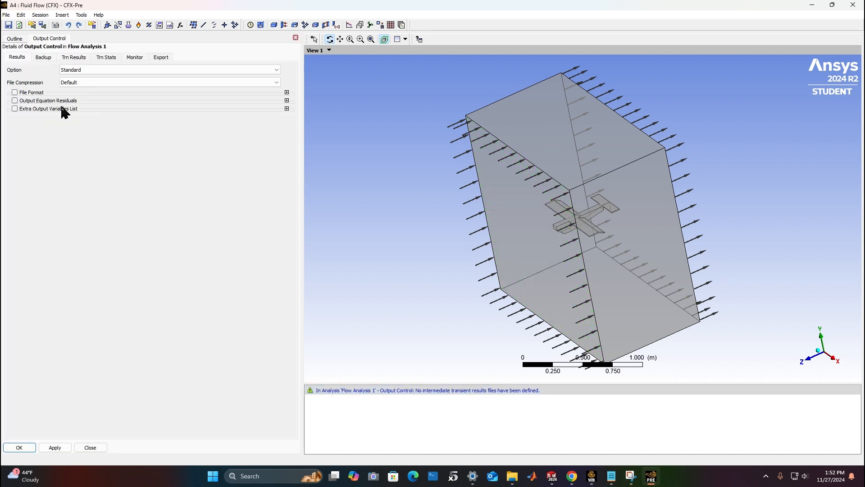
pyautogui.click(72, 57)
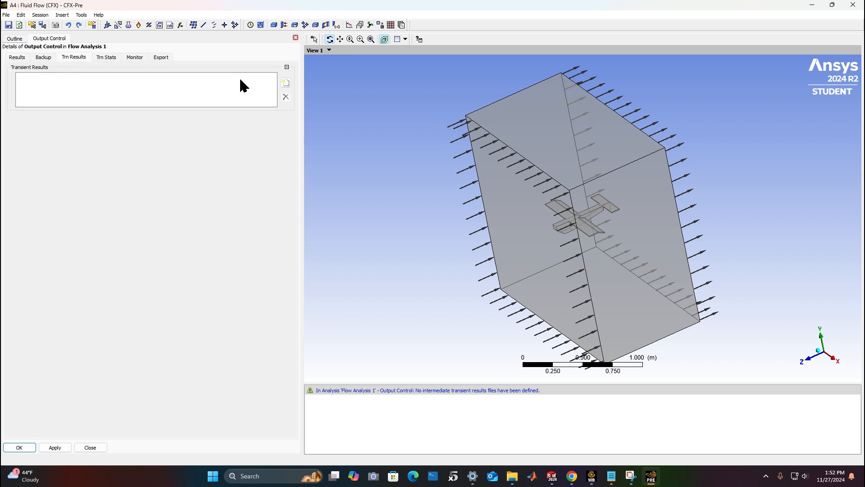
pyautogui.click(286, 83)
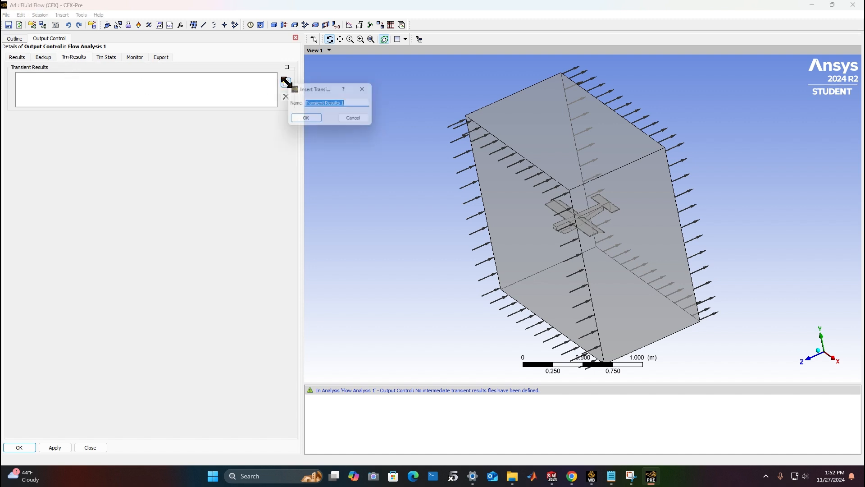
pyautogui.click(309, 121)
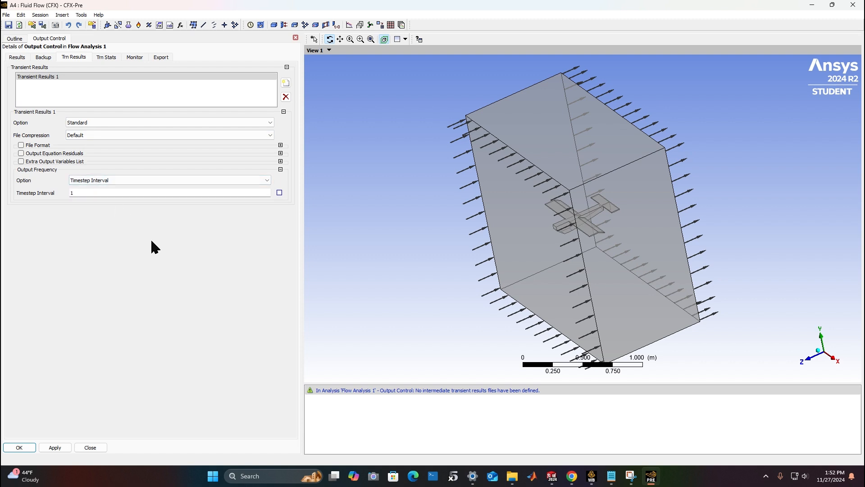
pyautogui.click(279, 193)
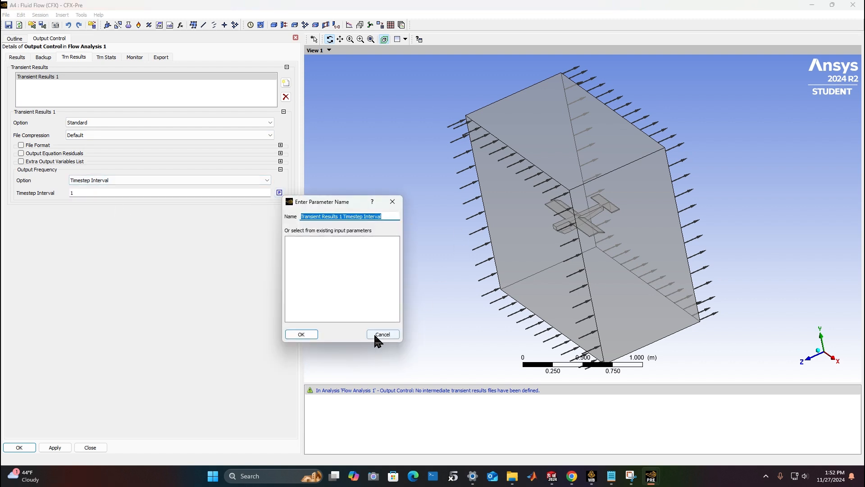
pyautogui.click(376, 336)
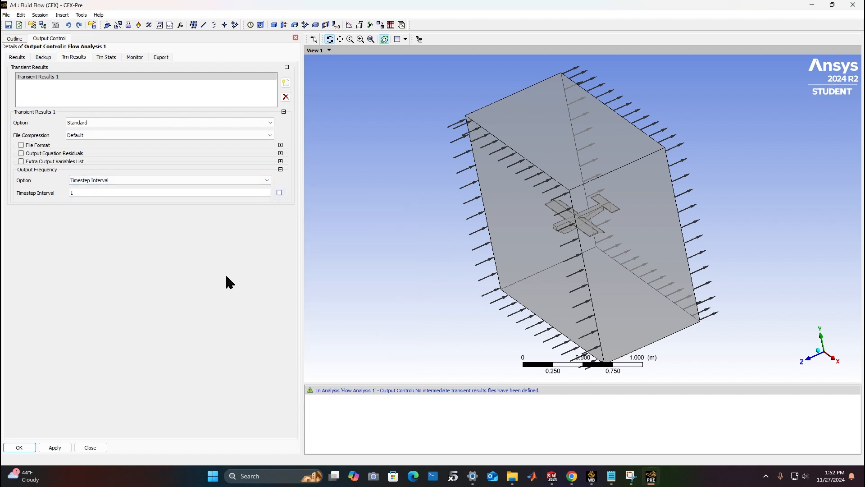
pyautogui.click(54, 448)
pyautogui.click(29, 448)
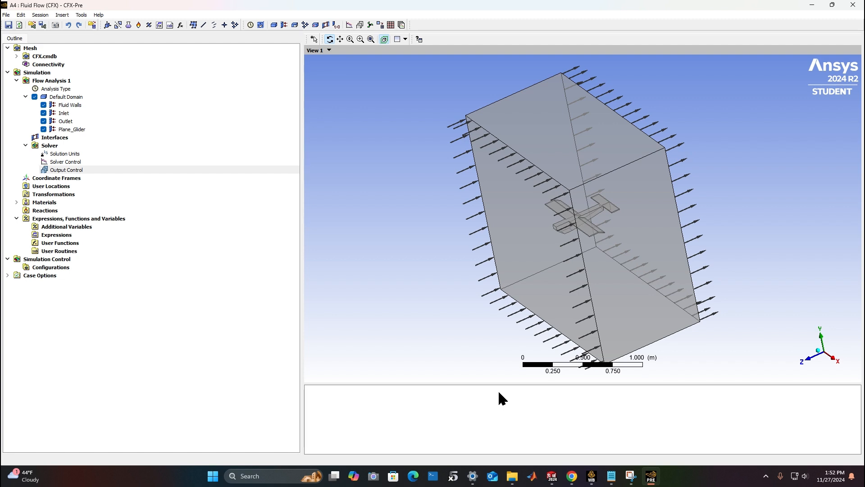
# Save the case, close CFX-Pre, and switch to Workbench to open the Solution of the Fluid Flow (CFX) system
pyautogui.click(6, 25)
pyautogui.click(859, 6)
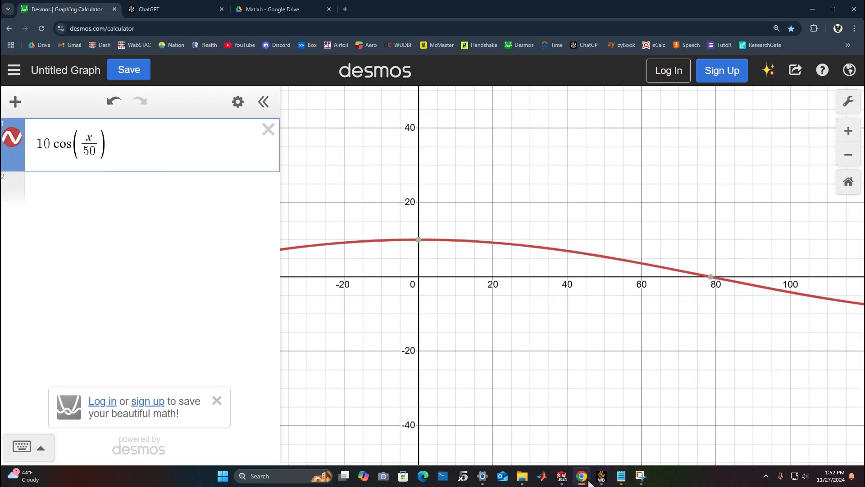
pyautogui.click(602, 476)
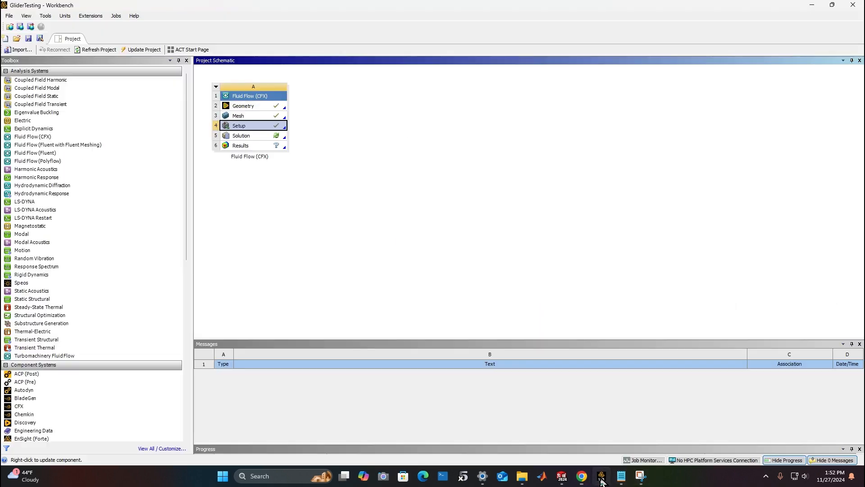
pyautogui.doubleClick(254, 135)
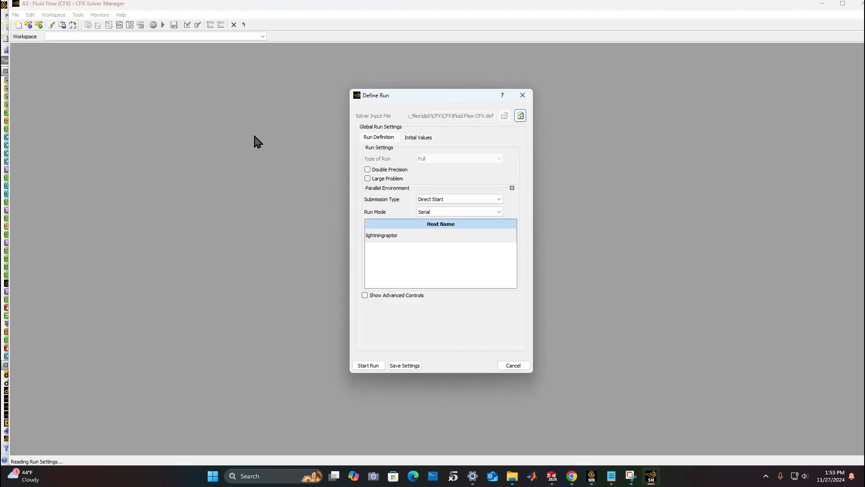
# Start the solver run in Serial mode with the CFX-Solver Manager maximized, and dismiss the completion notice when it ends
pyautogui.click(375, 366)
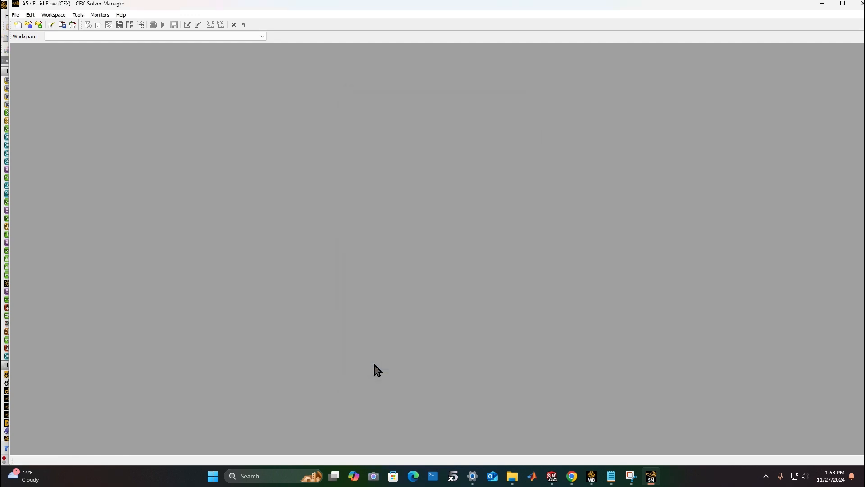
pyautogui.click(843, 4)
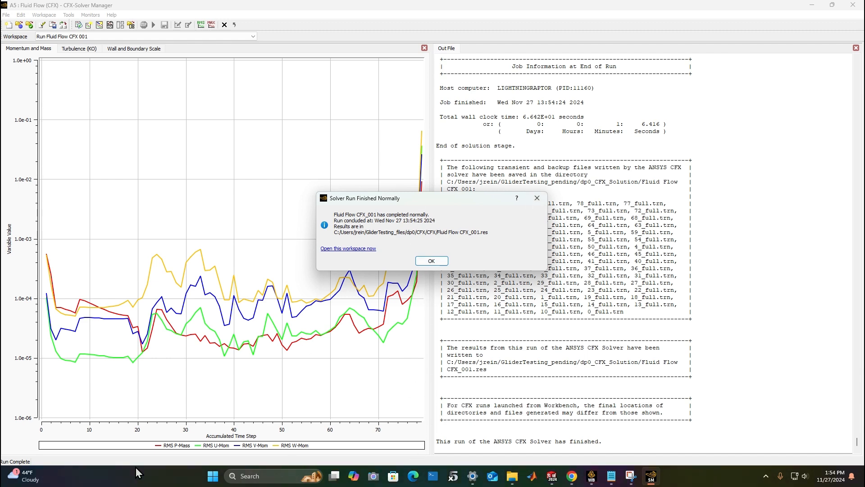
pyautogui.moveTo(420, 199); pyautogui.dragTo(626, 278)
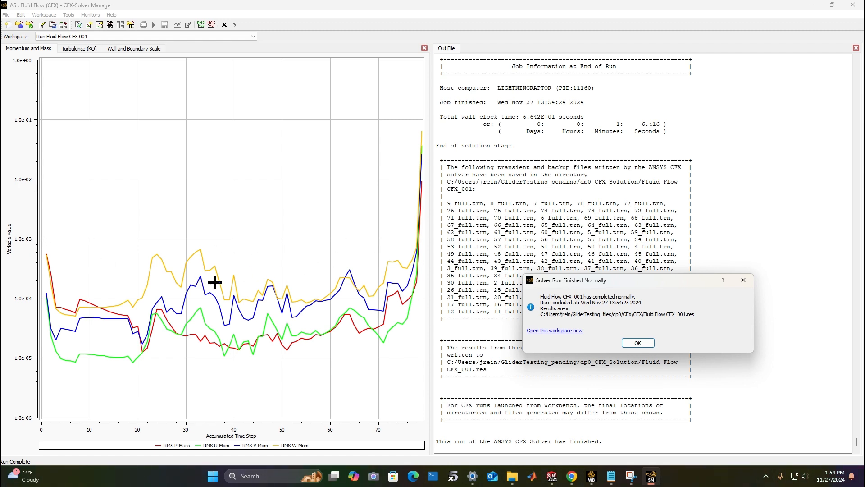
pyautogui.click(638, 344)
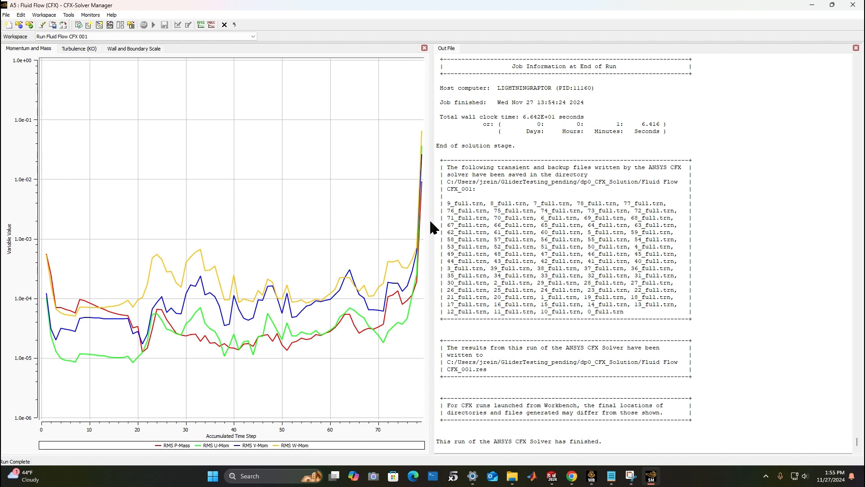
# Close CFX-Solver Manager and open the Results of the Fluid Flow (CFX) system from Workbench in CFD-Post
pyautogui.click(7, 15)
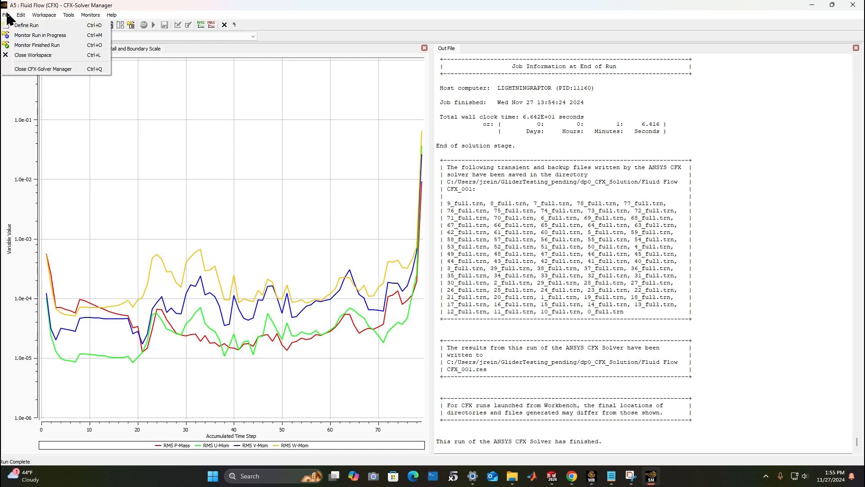
pyautogui.click(727, 6)
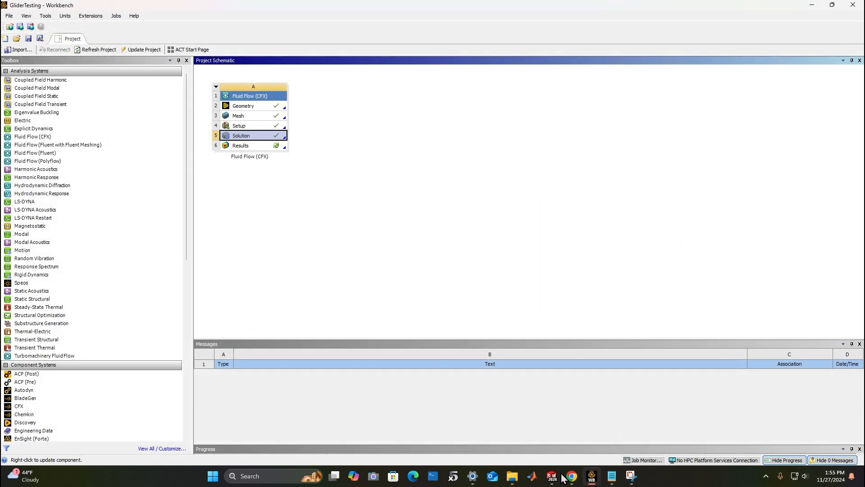
pyautogui.click(853, 5)
pyautogui.doubleClick(253, 148)
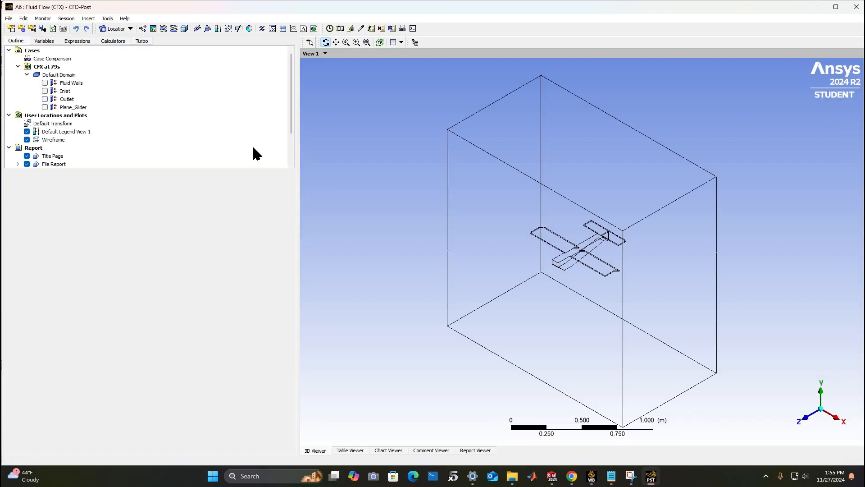
# Show and hide the Plane_Glider surface briefly, and include the Solution Report in the report
pyautogui.click(44, 108)
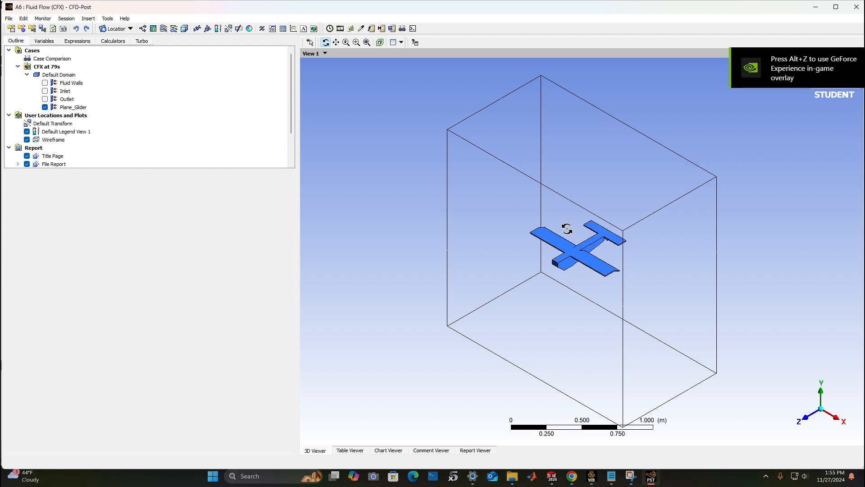
pyautogui.click(45, 108)
pyautogui.scroll(-2, 210, 106)
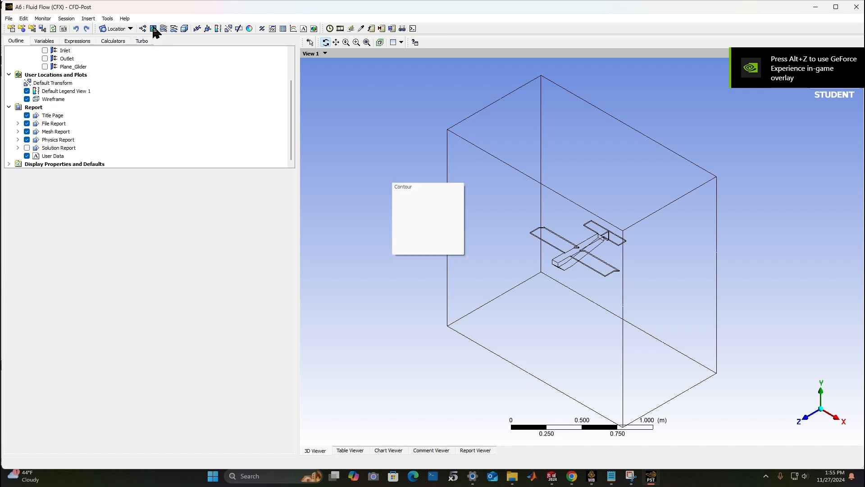
pyautogui.click(27, 148)
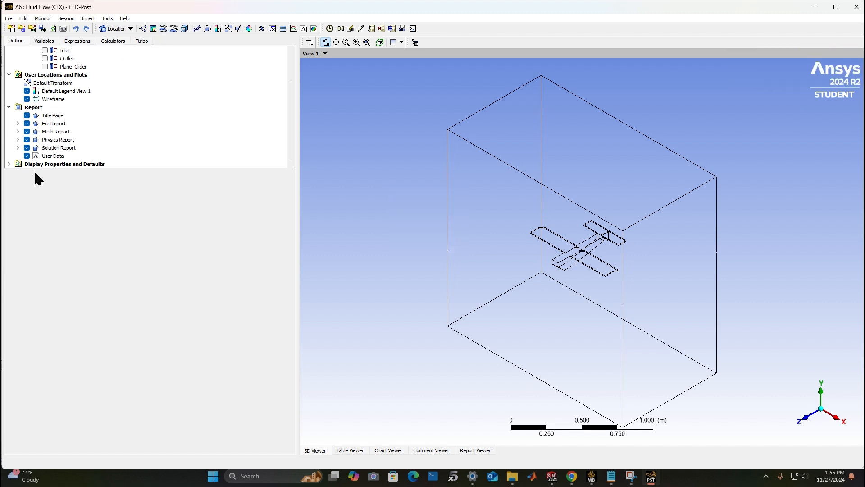
# Insert a contour plot named PressureContour
pyautogui.click(154, 30)
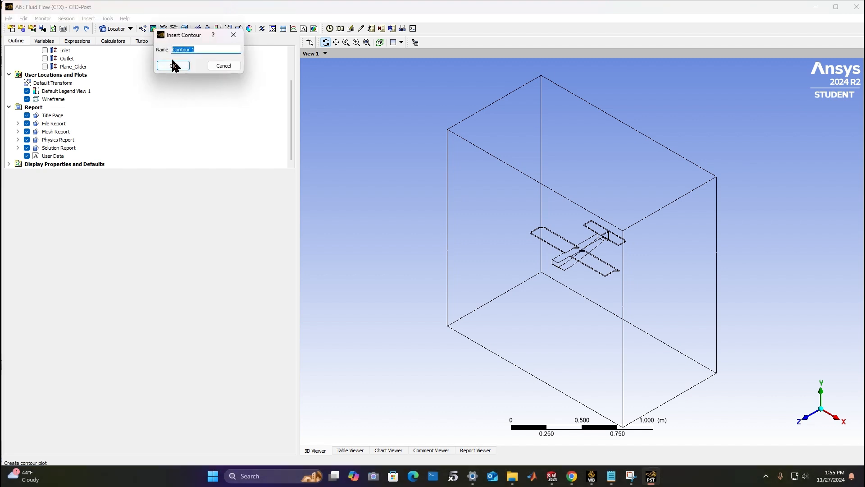
pyautogui.write('Pressu')
pyautogui.click(173, 65)
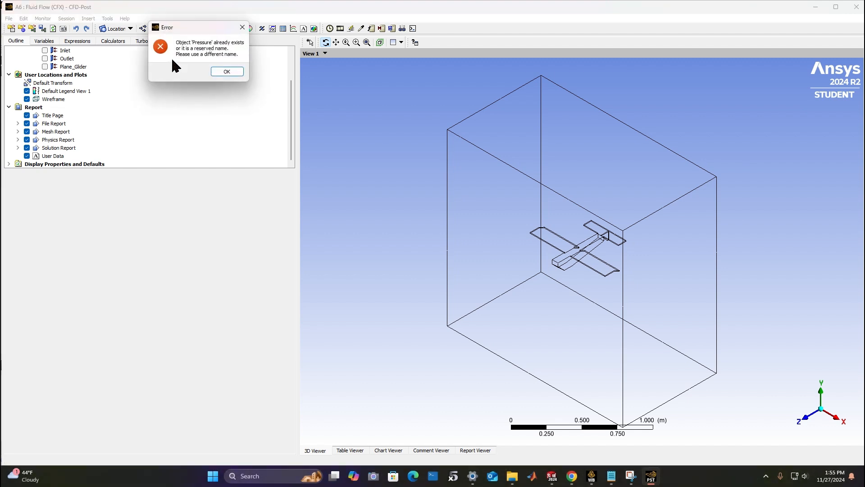
pyautogui.click(217, 68)
pyautogui.write('ressure Contour')
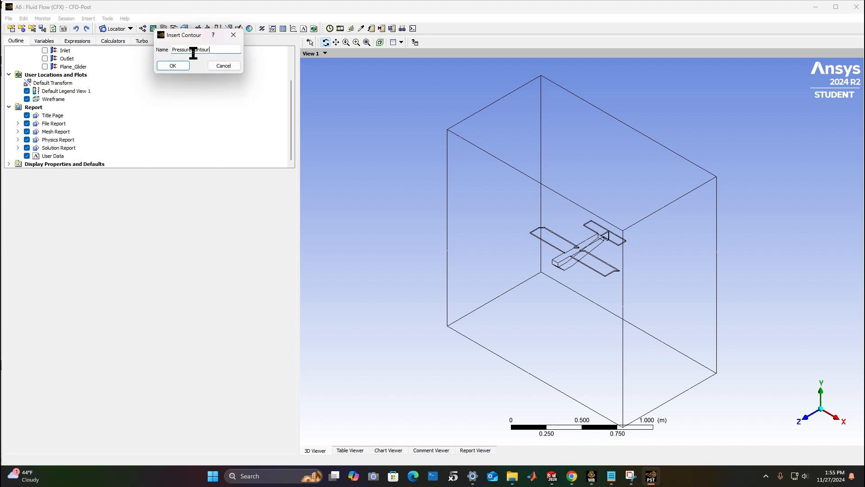
pyautogui.click(173, 66)
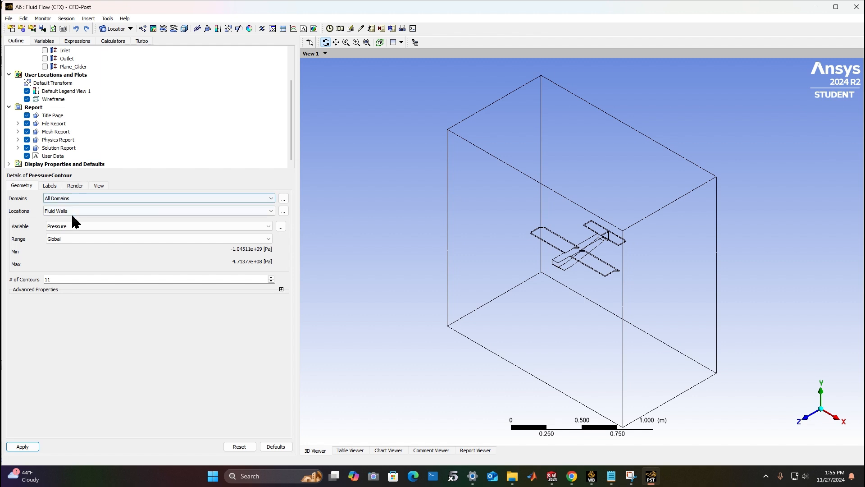
# Set the pressure contour to 300 contours on the Plane_Glider location and apply it
pyautogui.doubleClick(45, 280)
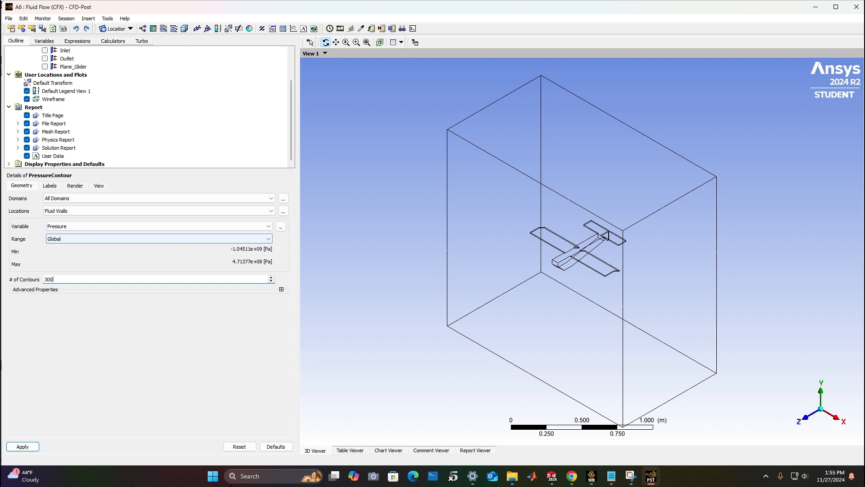
pyautogui.click(71, 211)
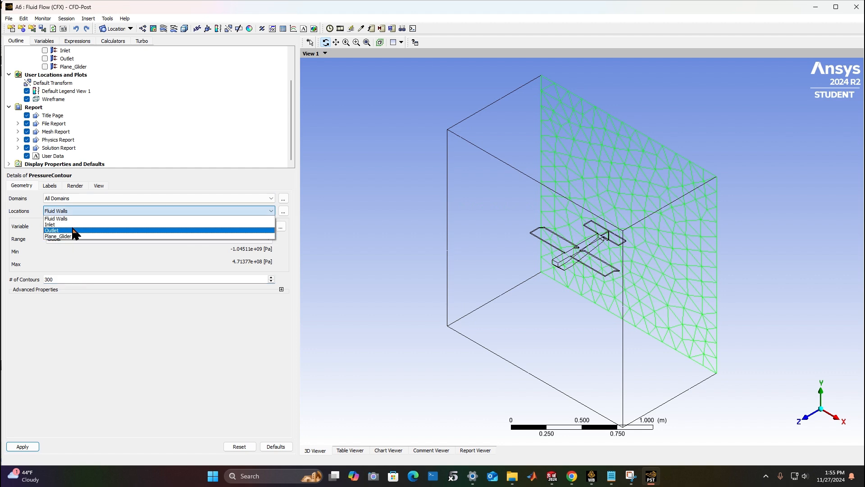
pyautogui.click(58, 236)
pyautogui.click(22, 446)
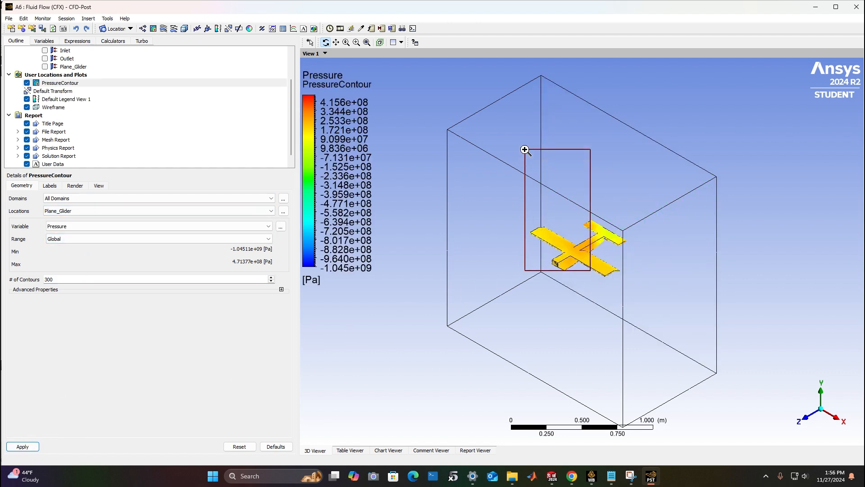
# Examine the pressure distribution over the glider's surfaces up close and from other angles
pyautogui.moveTo(627, 321); pyautogui.dragTo(627, 322, button='right')
pyautogui.scroll(1, 601, 175)
pyautogui.scroll(-5, 597, 237)
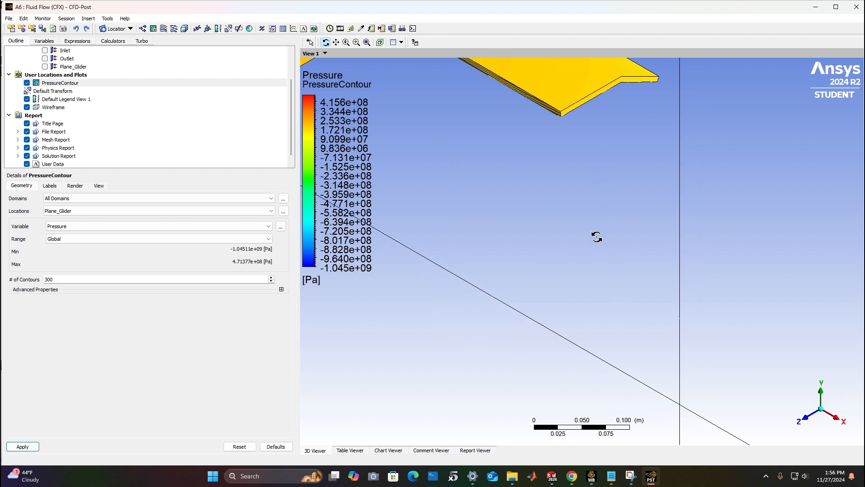
pyautogui.scroll(-3, 596, 252)
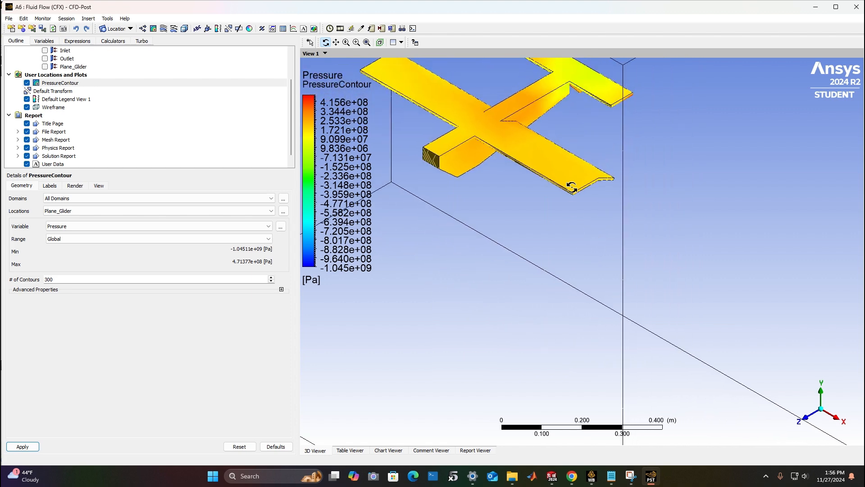
pyautogui.moveTo(562, 161); pyautogui.dragTo(525, 135)
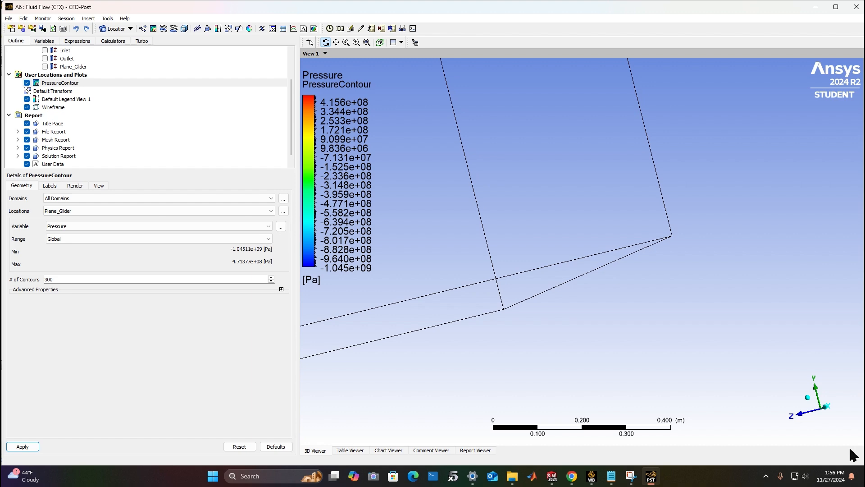
pyautogui.click(809, 401)
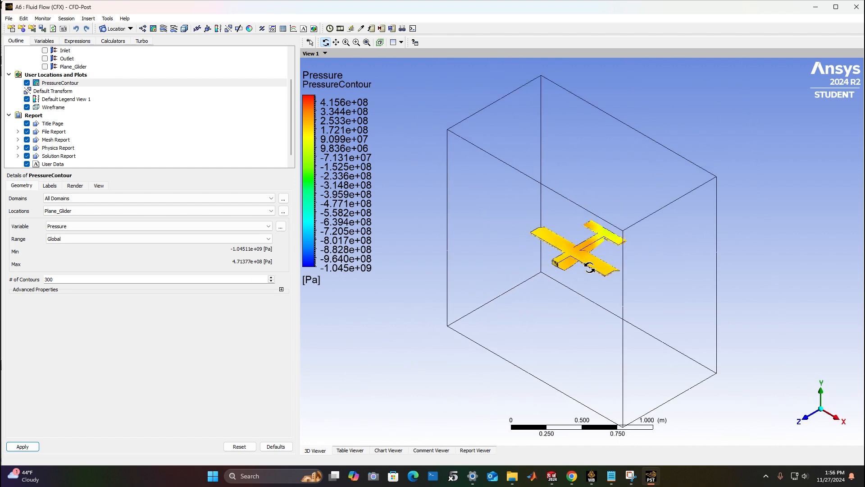
pyautogui.moveTo(590, 268); pyautogui.dragTo(465, 206)
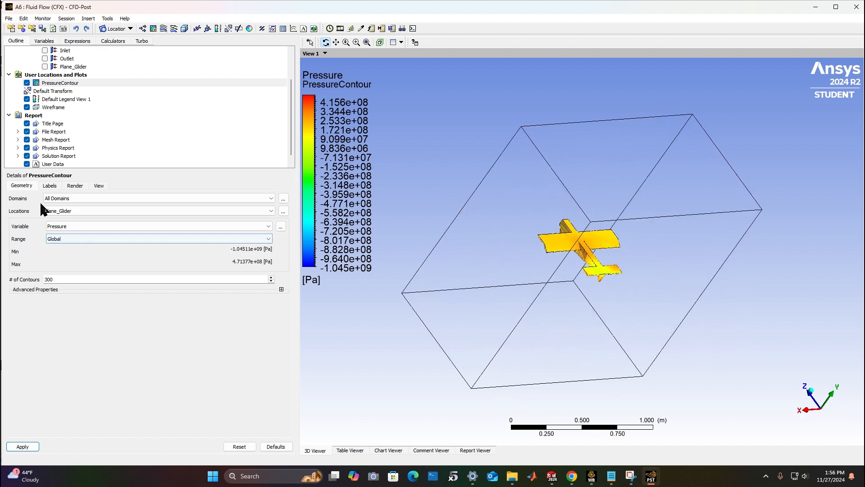
# Hide the pressure contour and insert a new contour plot named TurbulenceContour
pyautogui.scroll(2, 93, 108)
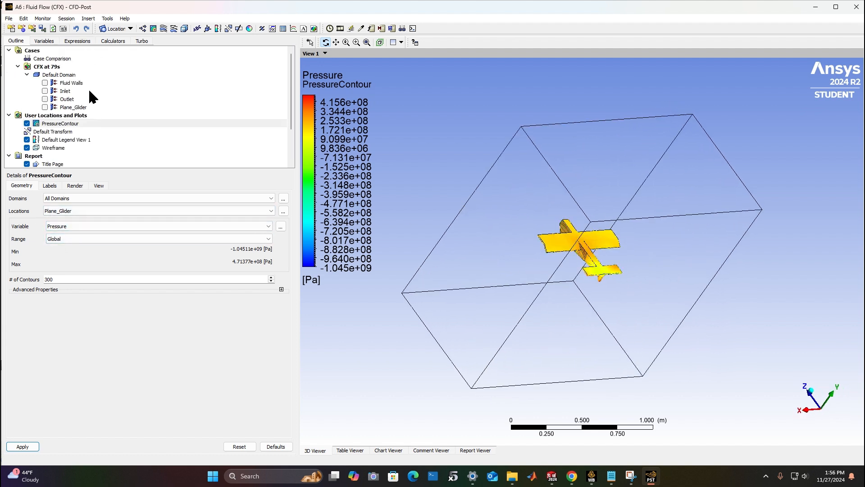
pyautogui.click(27, 123)
pyautogui.click(153, 29)
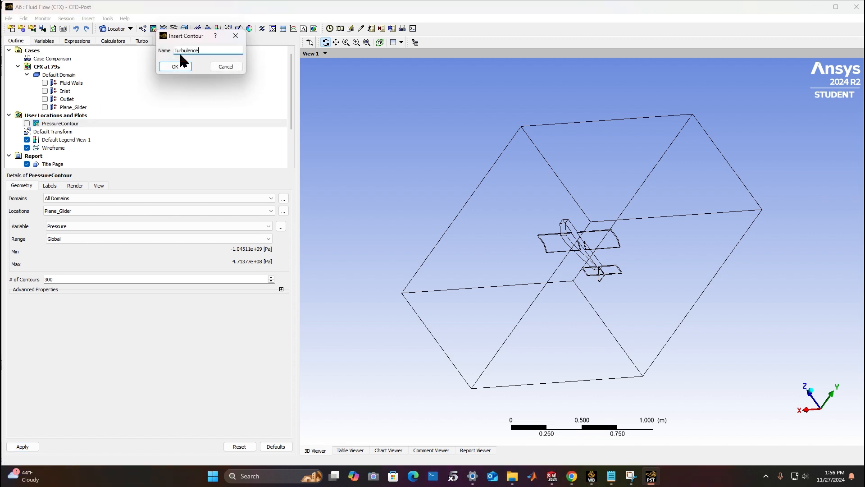
pyautogui.write('TurbulenceContour')
pyautogui.press('Return')
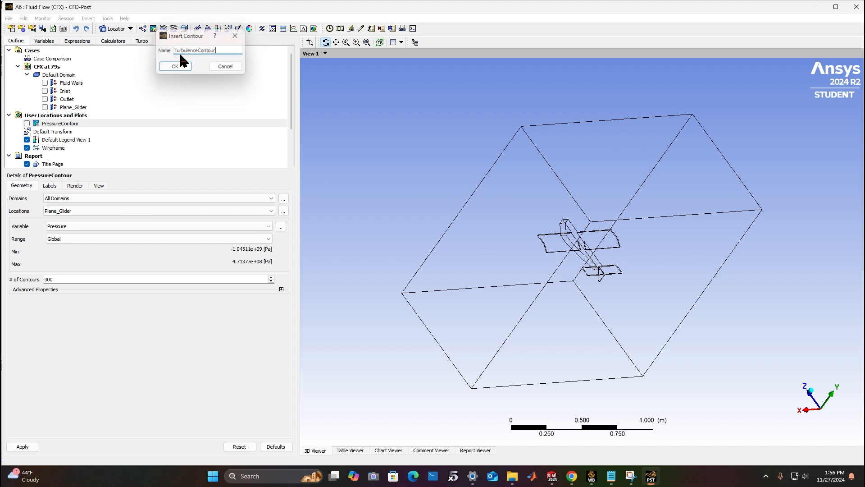
# Set the turbulence contour's variable to Turbulence Eddy Frequency and its location to Plane_Glider, and apply it
pyautogui.click(61, 227)
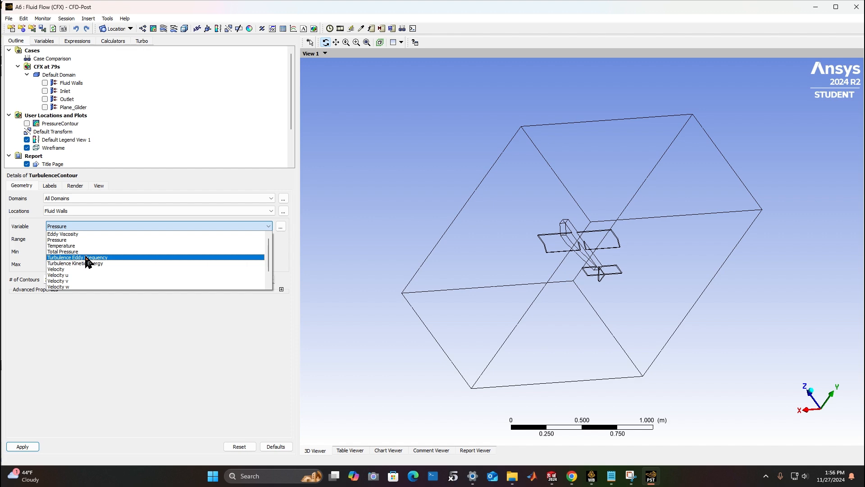
pyautogui.click(87, 258)
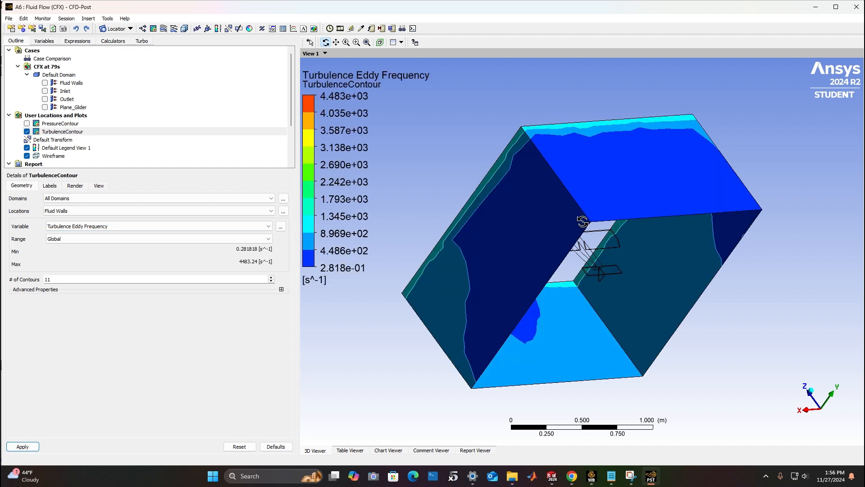
pyautogui.click(50, 211)
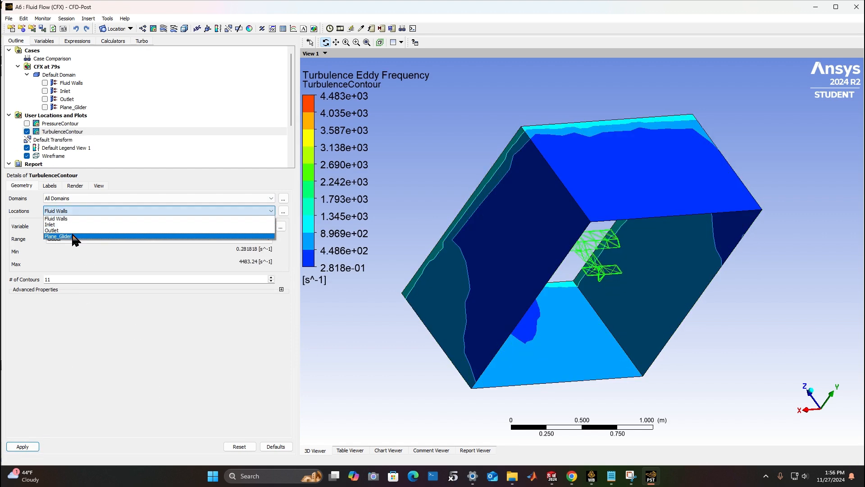
pyautogui.click(58, 236)
pyautogui.click(23, 446)
# Examine the turbulence eddy frequency on the glider's wings, fuselage and tail up close and from several angles
pyautogui.moveTo(606, 207); pyautogui.dragTo(600, 266)
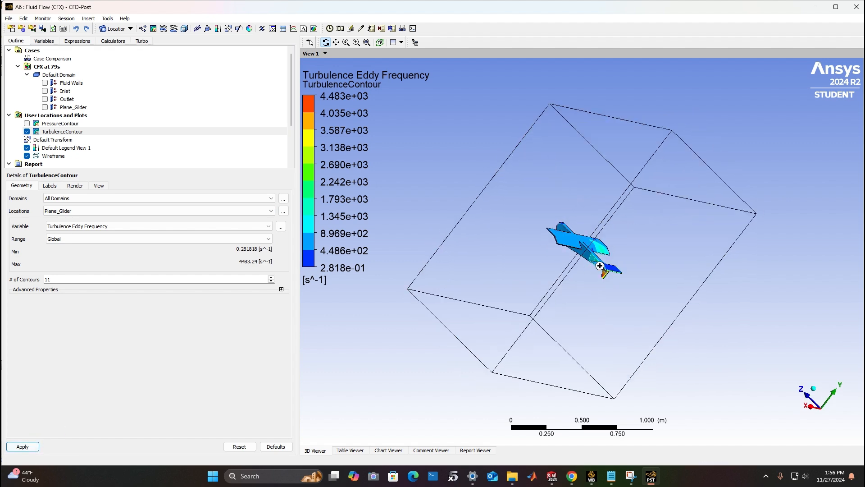
pyautogui.scroll(10, 600, 265)
pyautogui.moveTo(517, 307); pyautogui.dragTo(479, 371)
pyautogui.moveTo(633, 164); pyautogui.dragTo(604, 235)
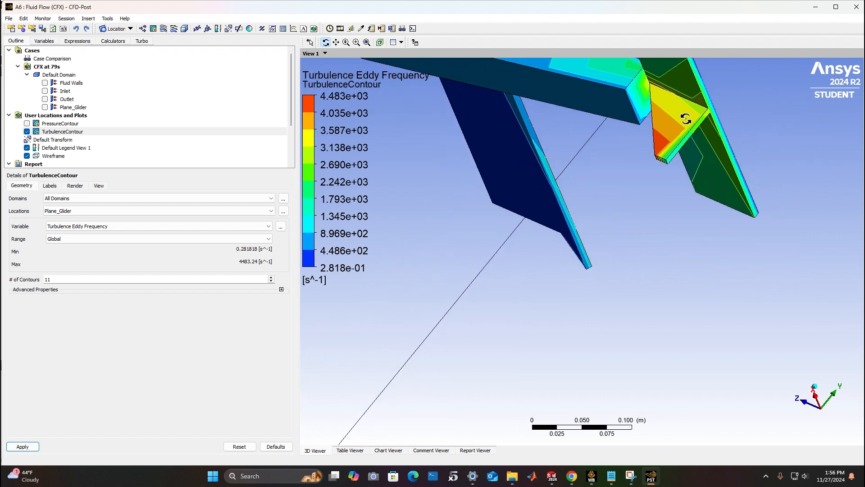
pyautogui.moveTo(670, 155); pyautogui.dragTo(785, 351)
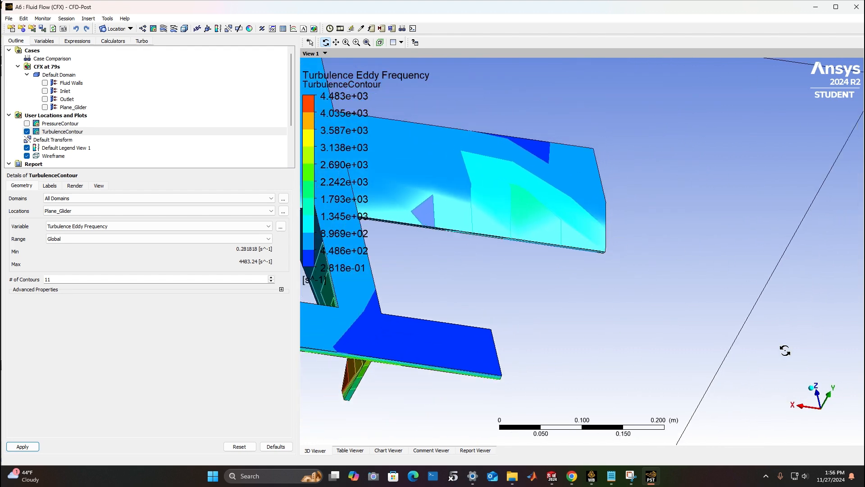
pyautogui.click(814, 396)
pyautogui.moveTo(573, 323); pyautogui.dragTo(607, 185)
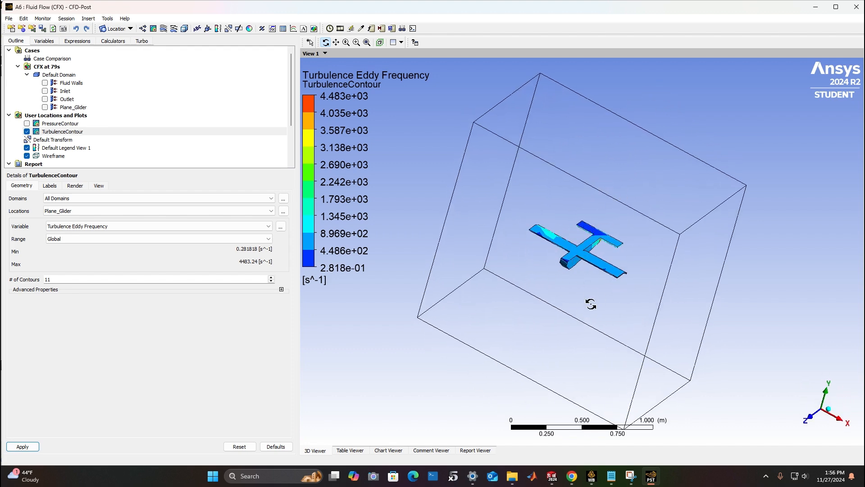
# Switch the turbulence contour's variable to Turbulence Kinetic Energy, apply it and inspect the glider
pyautogui.click(126, 226)
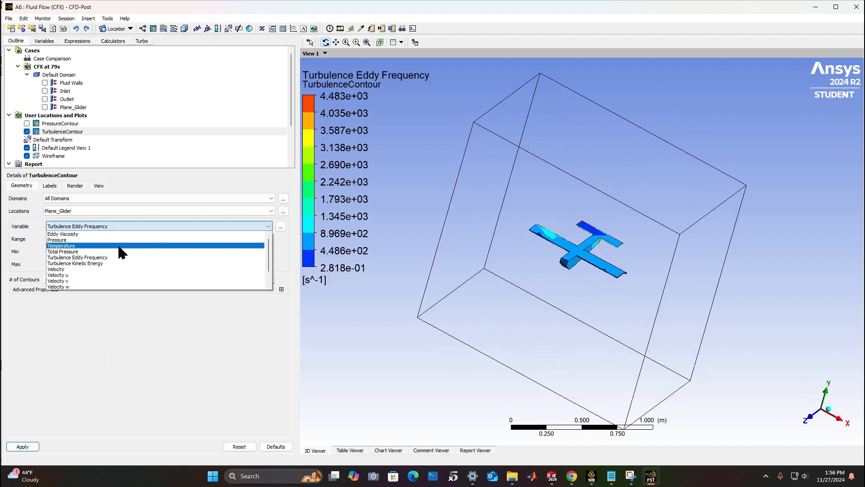
pyautogui.click(116, 266)
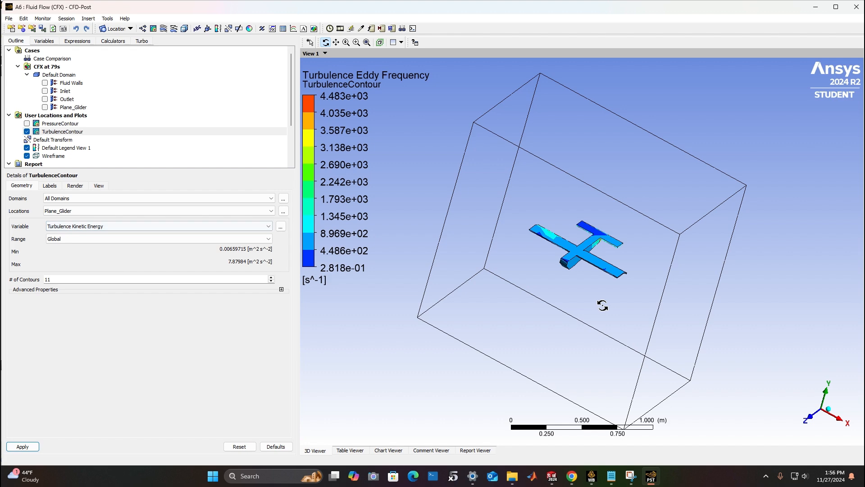
pyautogui.click(21, 448)
pyautogui.moveTo(707, 367); pyautogui.dragTo(749, 280)
# Set the turbulence contour to Turbulence Eddy Frequency with 110 contours and apply it
pyautogui.click(88, 228)
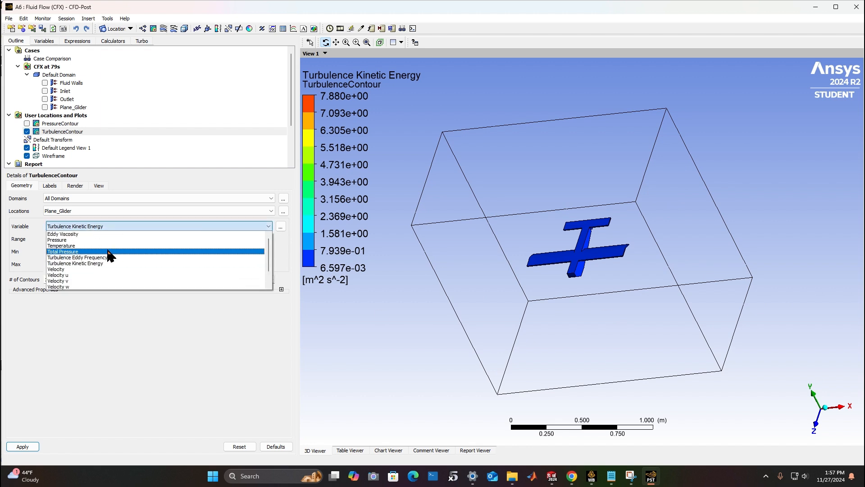
pyautogui.click(90, 258)
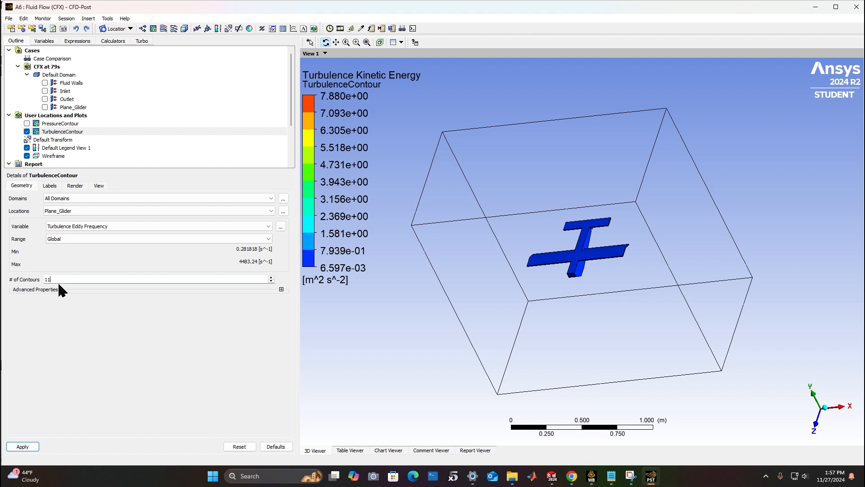
pyautogui.click(23, 447)
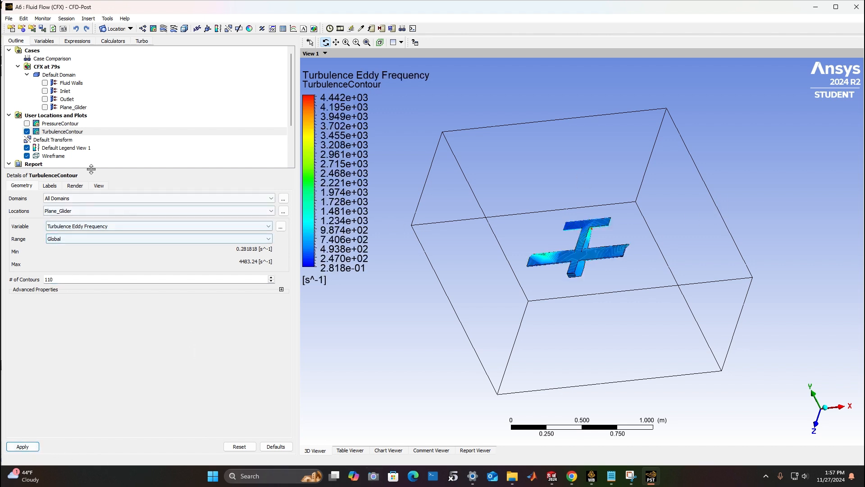
# Hide the turbulence contour and insert a vector plot with the default name
pyautogui.click(26, 132)
pyautogui.click(142, 29)
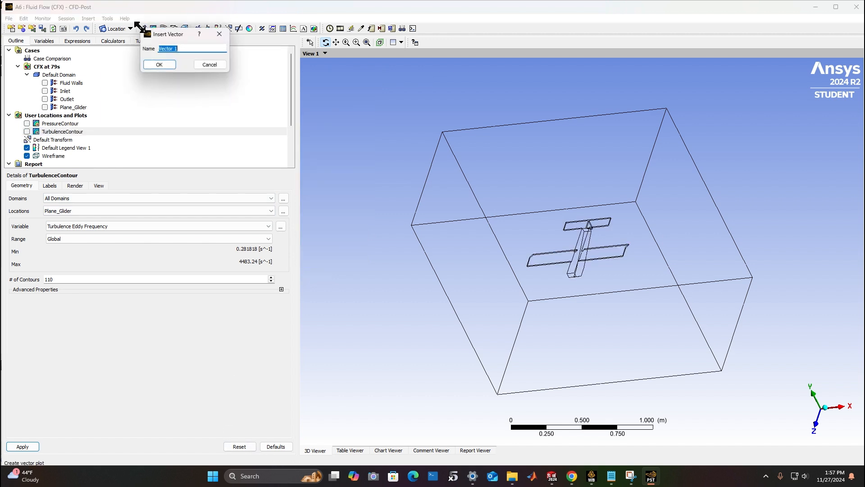
pyautogui.click(158, 65)
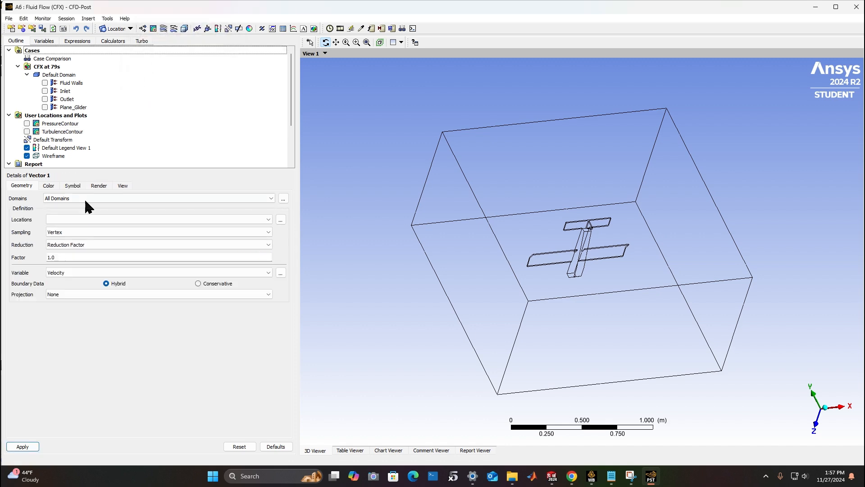
# Try plotting the velocity vectors on the Plane_Glider location, including with Equally Spaced sampling
pyautogui.click(75, 219)
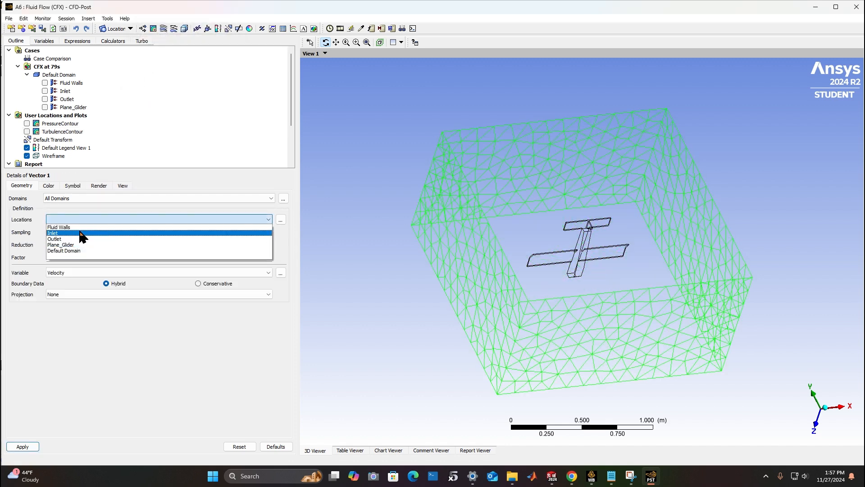
pyautogui.click(79, 247)
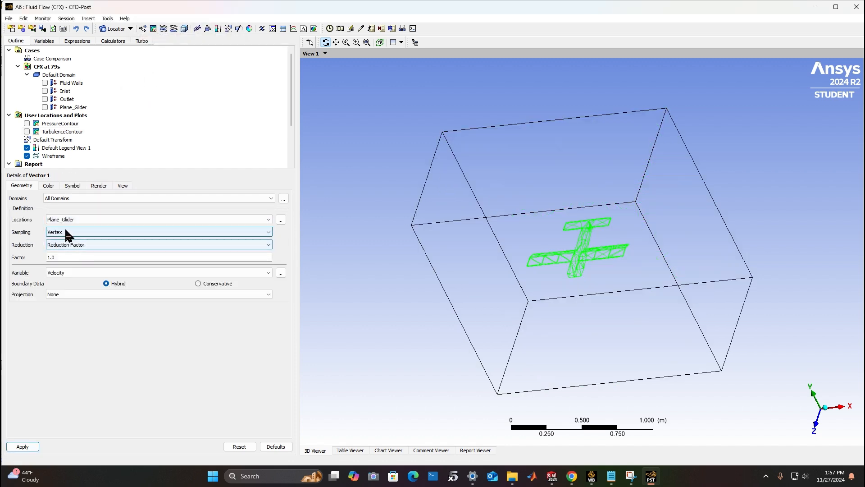
pyautogui.click(22, 446)
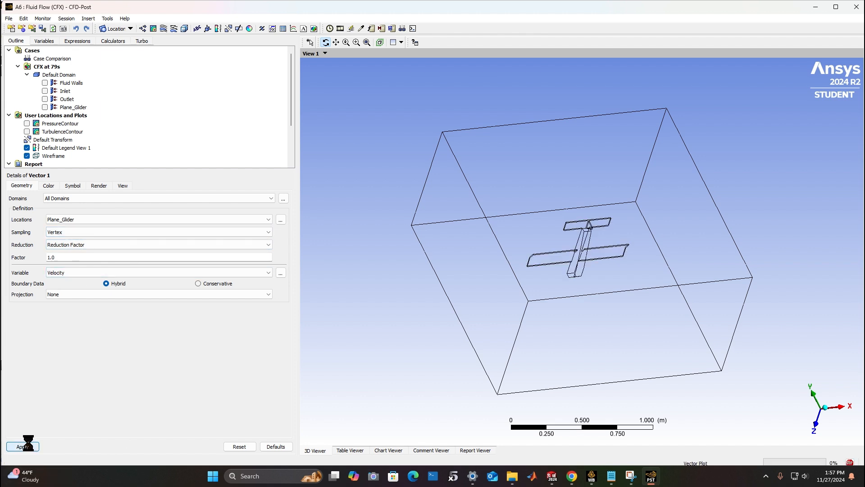
pyautogui.click(65, 232)
pyautogui.click(80, 240)
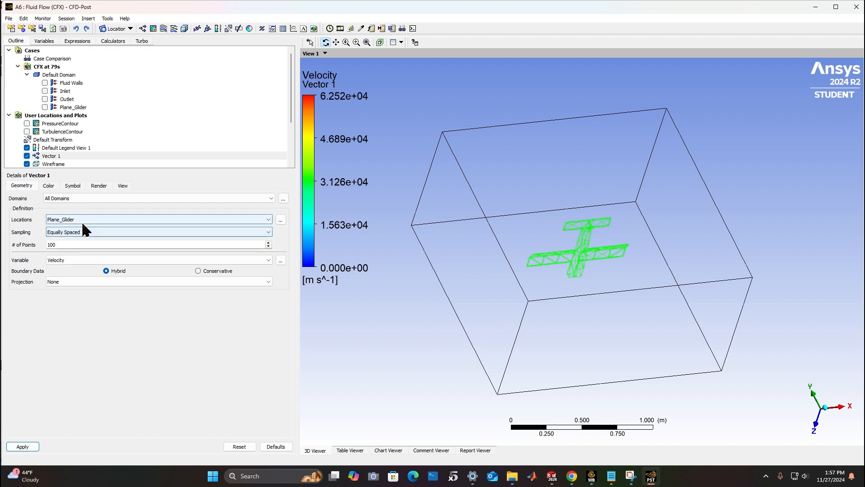
pyautogui.click(25, 446)
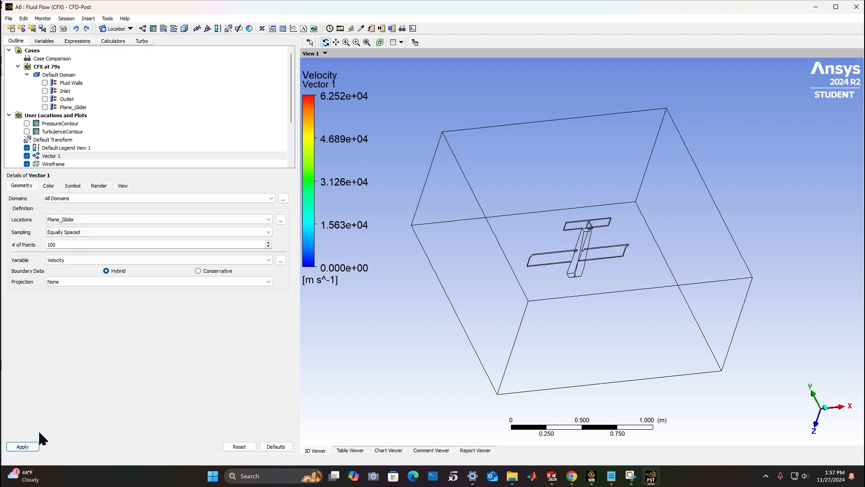
# Try Default Domain and All CFX Domains as the domains of the Plane_Glider vector plot
pyautogui.click(68, 198)
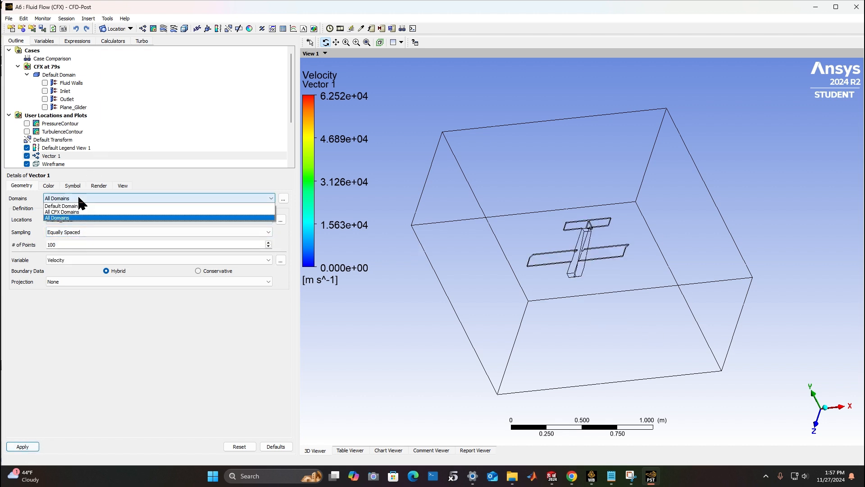
pyautogui.click(83, 210)
pyautogui.click(21, 446)
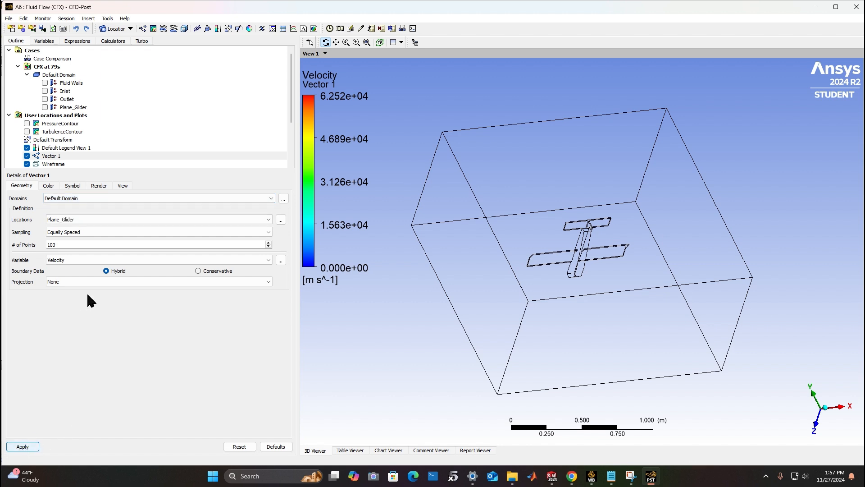
pyautogui.click(74, 199)
pyautogui.click(75, 212)
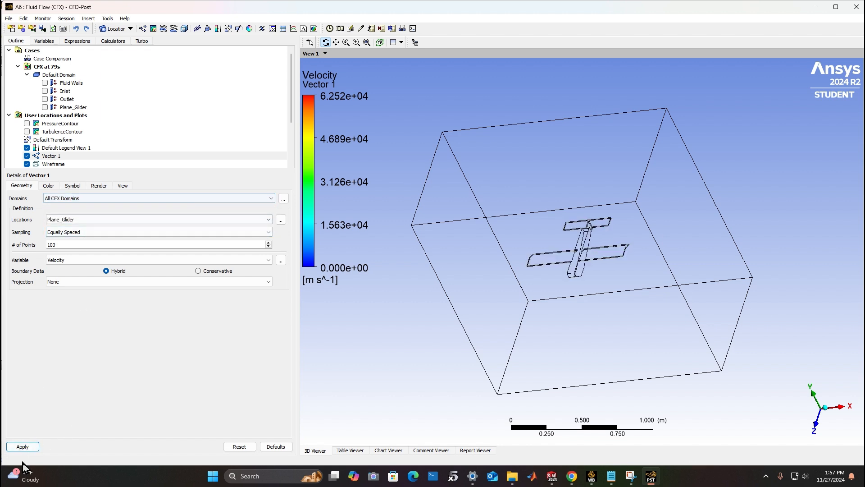
# Set both the location and the domains of the vector plot to Default Domain and view the vectors around the glider
pyautogui.click(77, 218)
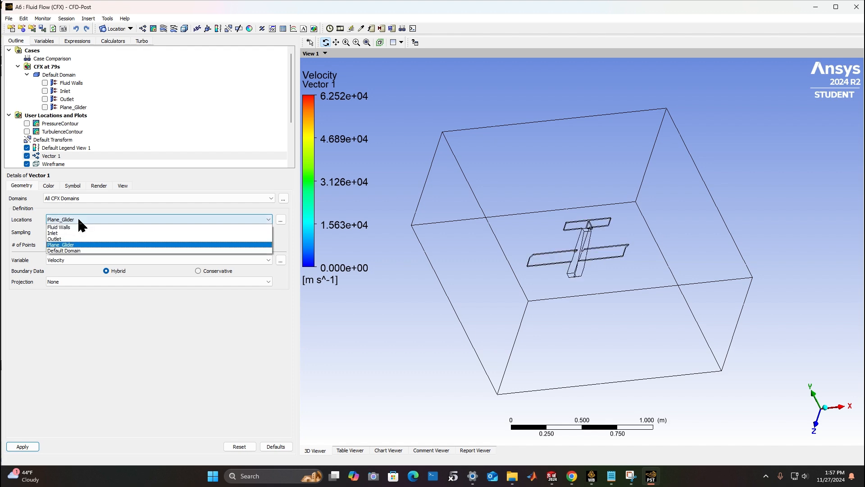
pyautogui.click(85, 250)
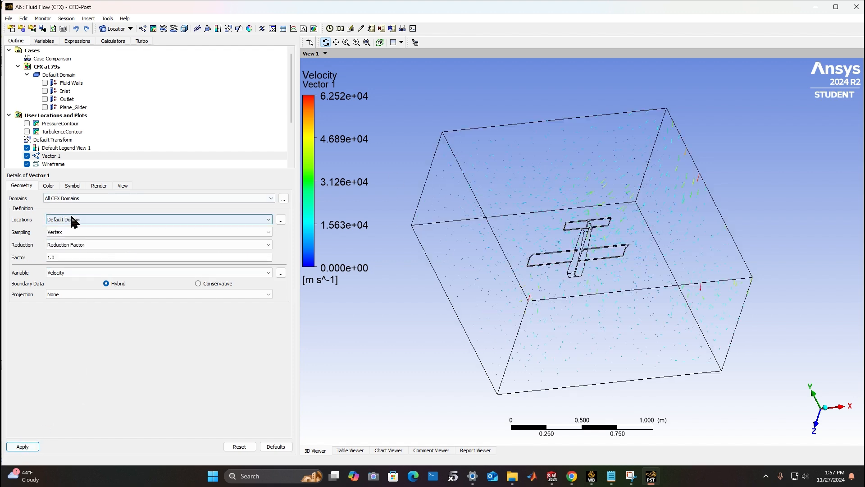
pyautogui.click(70, 198)
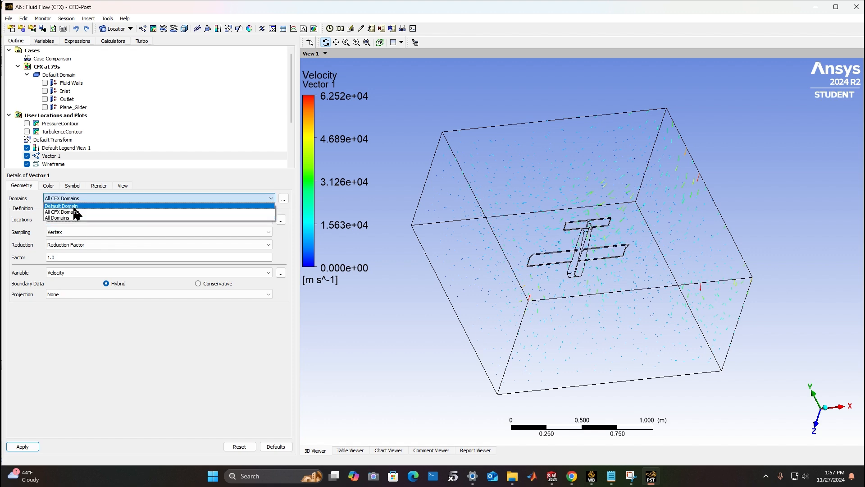
pyautogui.click(66, 214)
pyautogui.moveTo(685, 236); pyautogui.dragTo(761, 182)
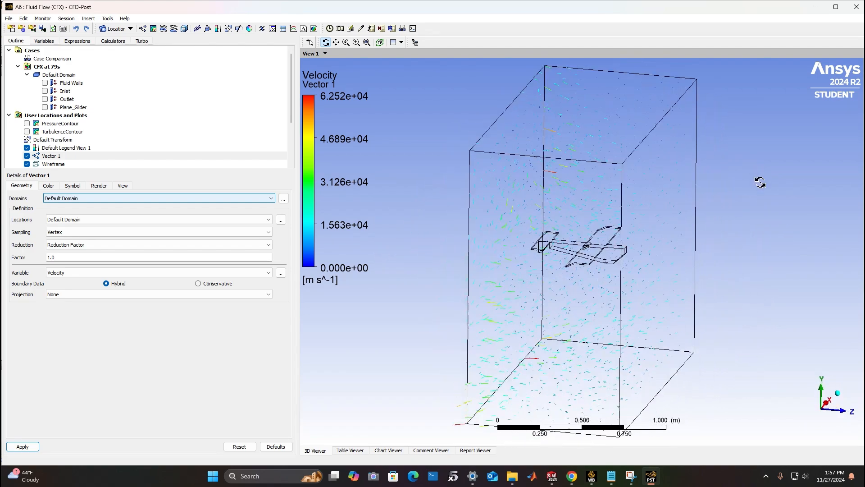
pyautogui.scroll(-3, 49, 151)
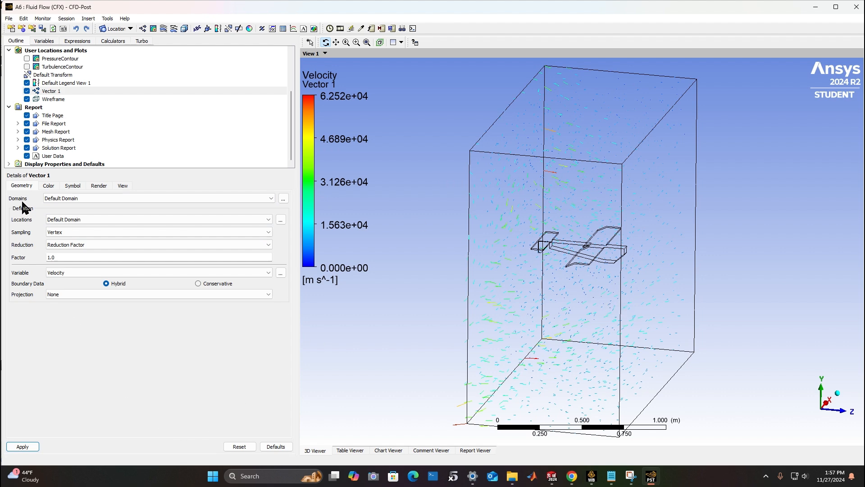
pyautogui.scroll(3, 82, 112)
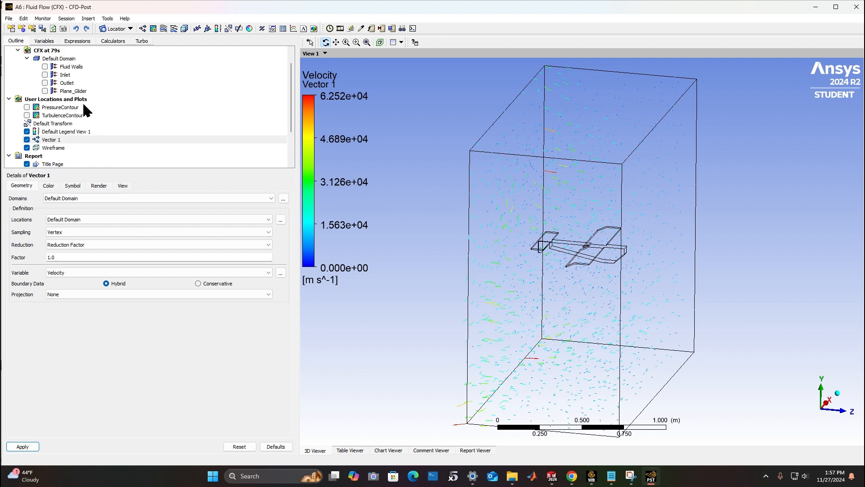
pyautogui.click(44, 41)
pyautogui.click(84, 44)
pyautogui.click(108, 44)
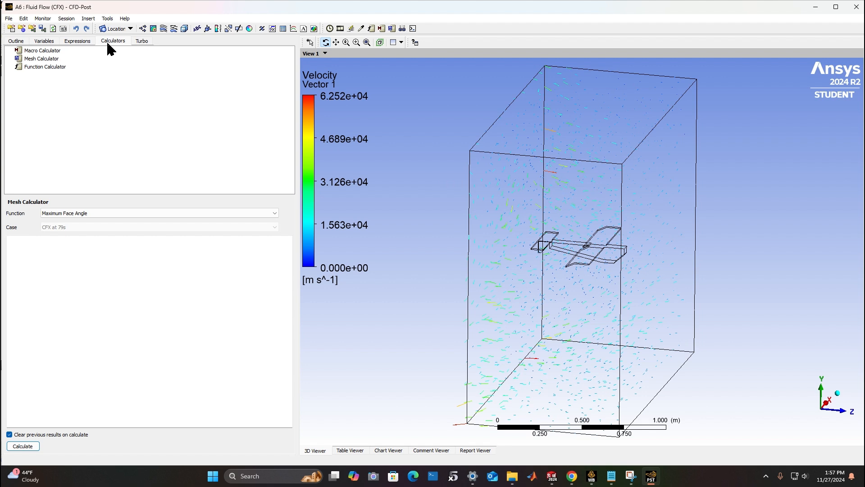
pyautogui.click(18, 42)
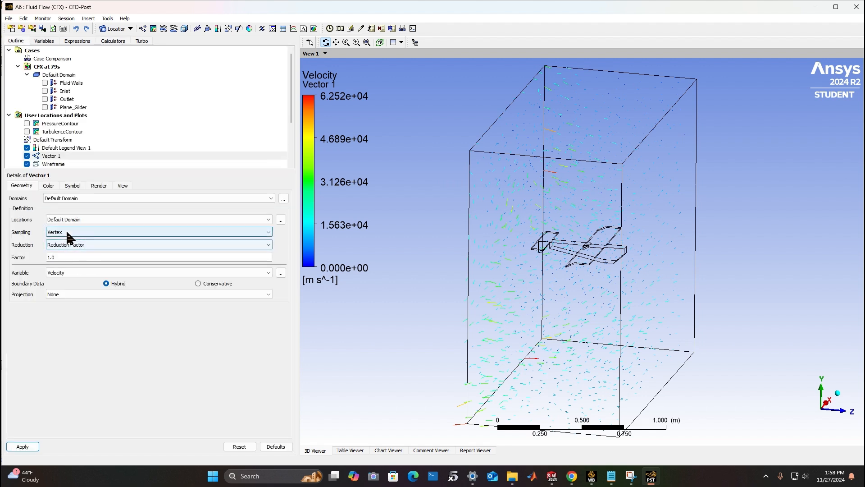
# Keep Velocity as the vector plot's variable, set its boundary data to Conservative and apply it
pyautogui.click(70, 271)
pyautogui.click(71, 272)
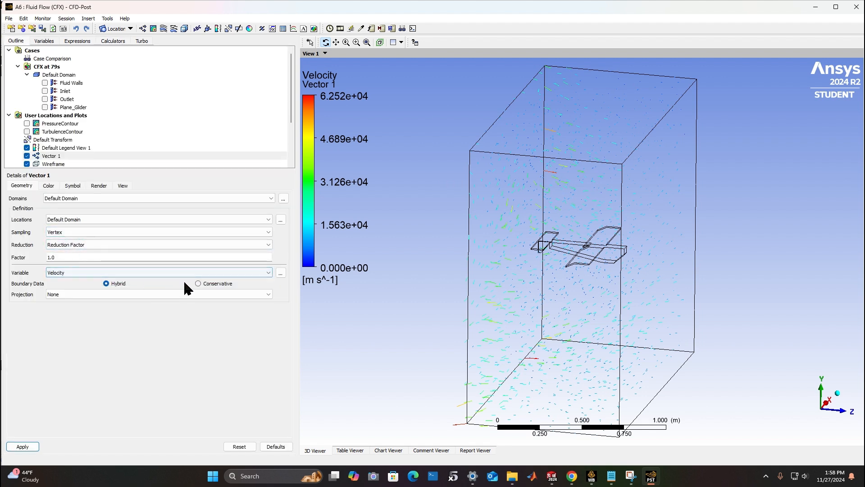
pyautogui.click(23, 446)
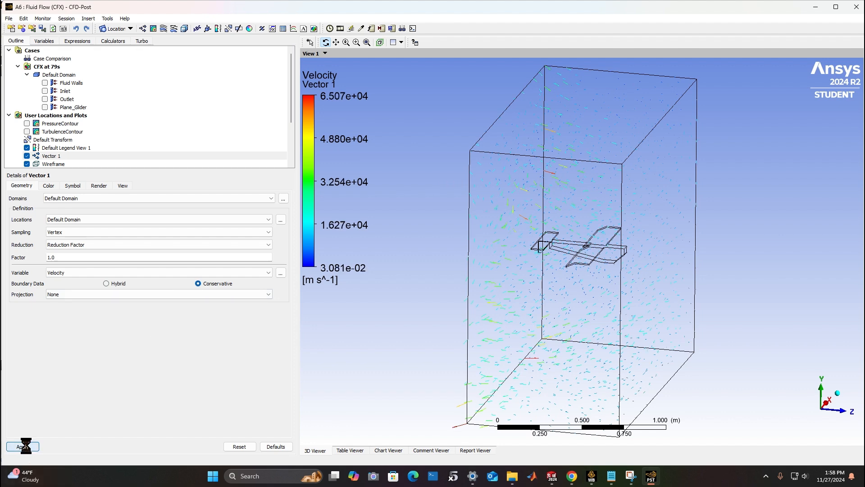
# Hide the velocity vector plot and insert a new streamline plot under the suggested name
pyautogui.moveTo(512, 217); pyautogui.dragTo(548, 202)
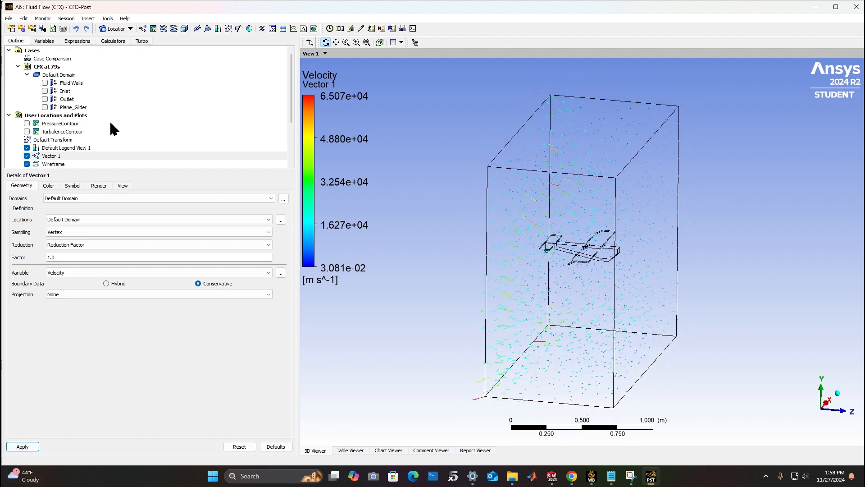
pyautogui.click(26, 156)
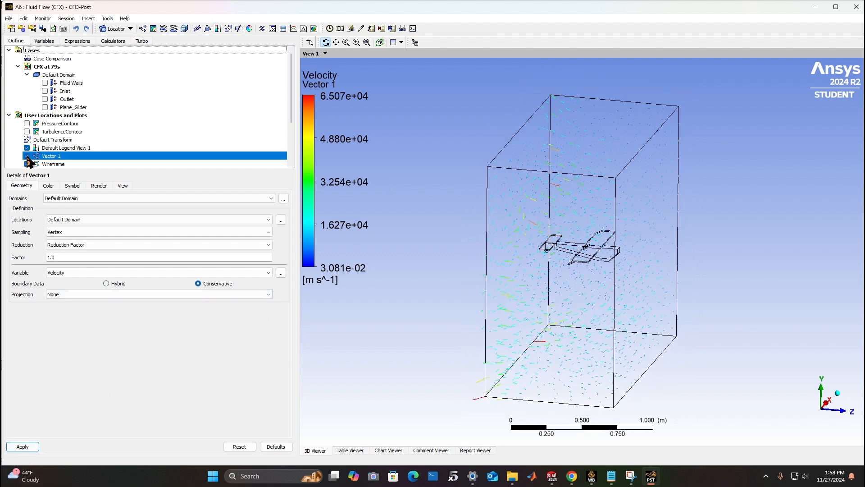
pyautogui.click(164, 28)
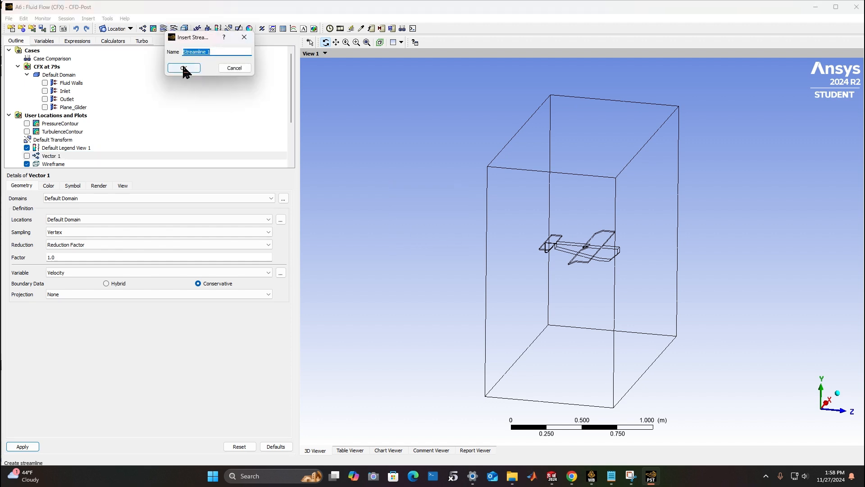
pyautogui.click(184, 68)
# Plot the velocity streamlines from the Inlet with 250 equally spaced points, Hybrid boundary data and Forward and Backward direction
pyautogui.click(70, 230)
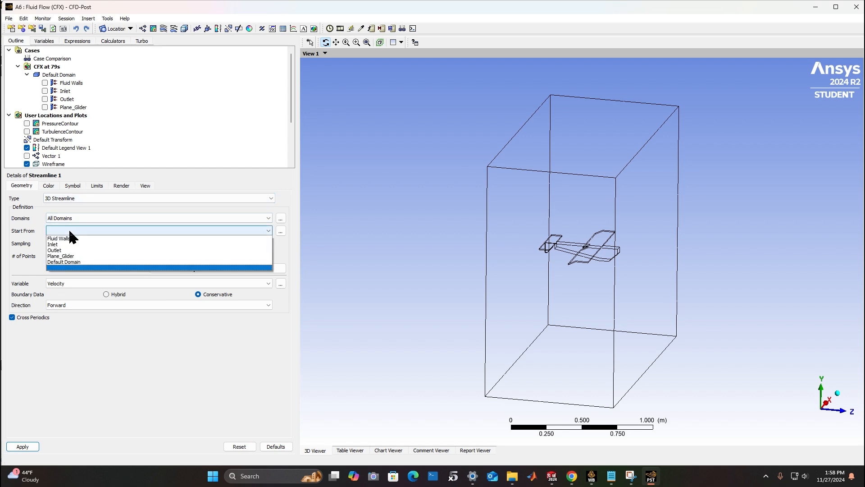
pyautogui.click(68, 244)
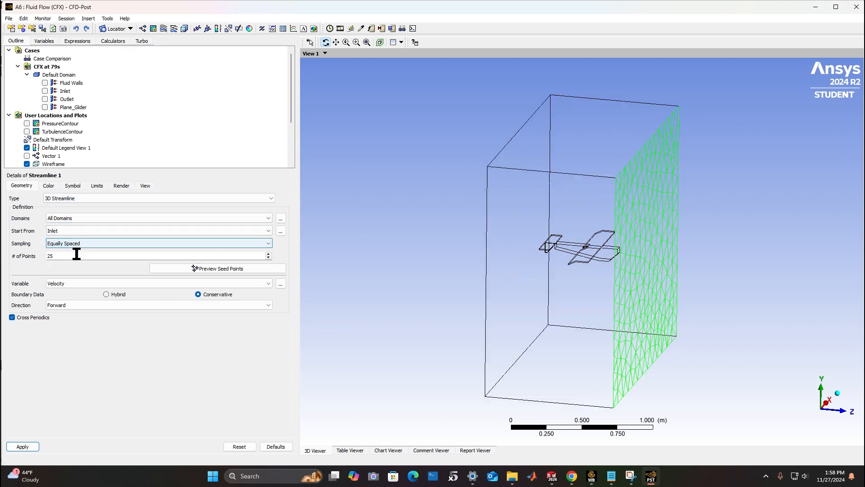
pyautogui.click(65, 255)
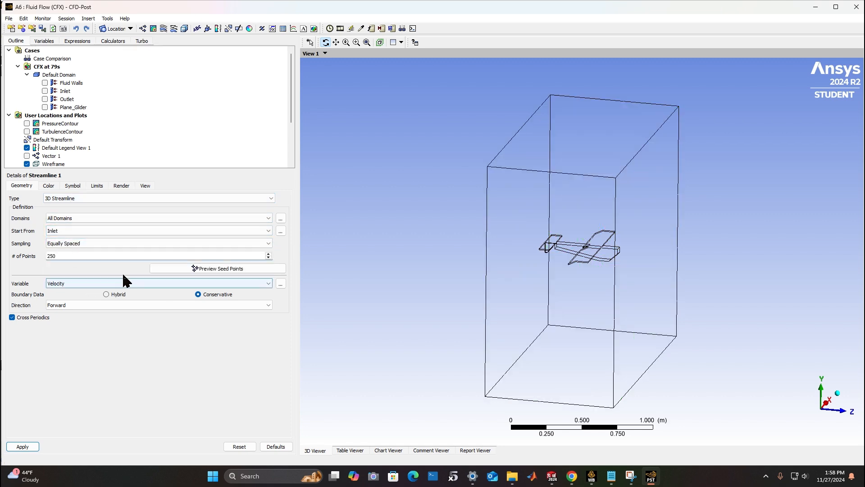
pyautogui.click(66, 305)
pyautogui.click(67, 326)
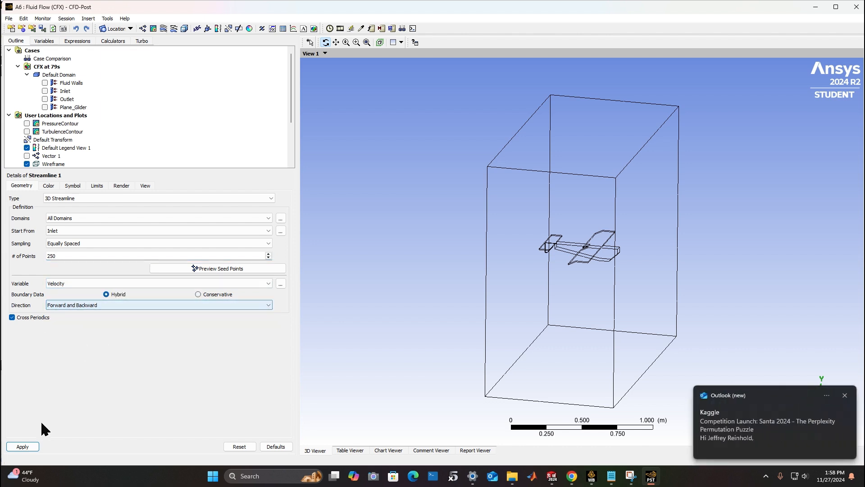
pyautogui.click(25, 448)
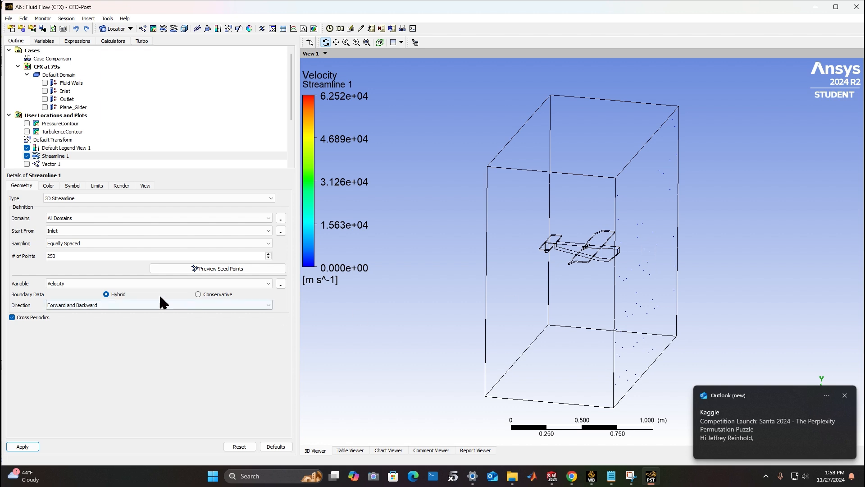
pyautogui.moveTo(661, 251); pyautogui.dragTo(642, 255)
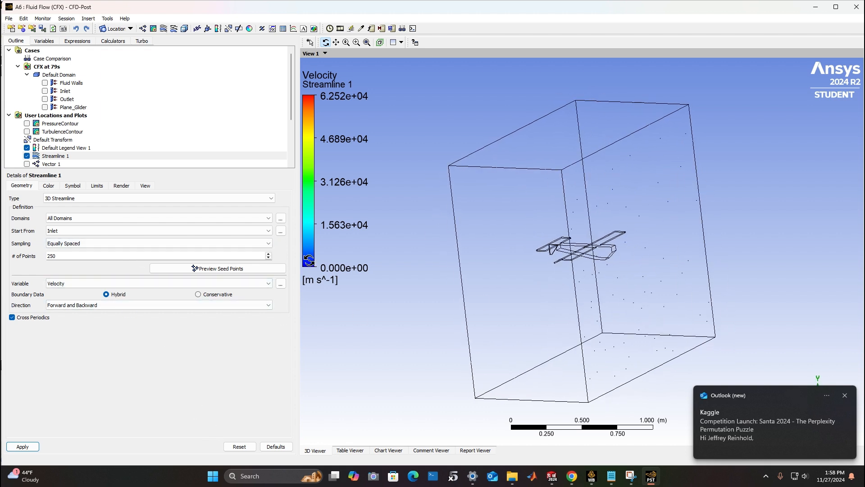
# Set both the domains and the start location of the streamlines to Default Domain, apply and view the result around the glider
pyautogui.click(69, 220)
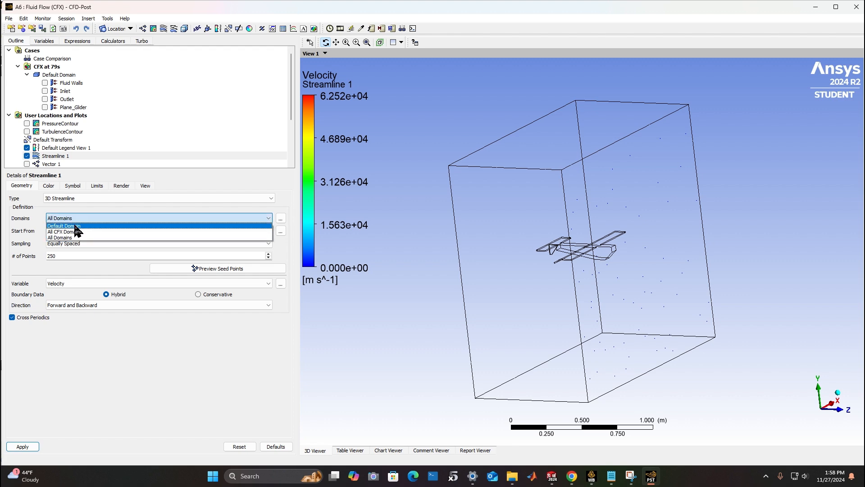
pyautogui.click(76, 226)
pyautogui.click(80, 231)
pyautogui.click(80, 240)
pyautogui.click(72, 229)
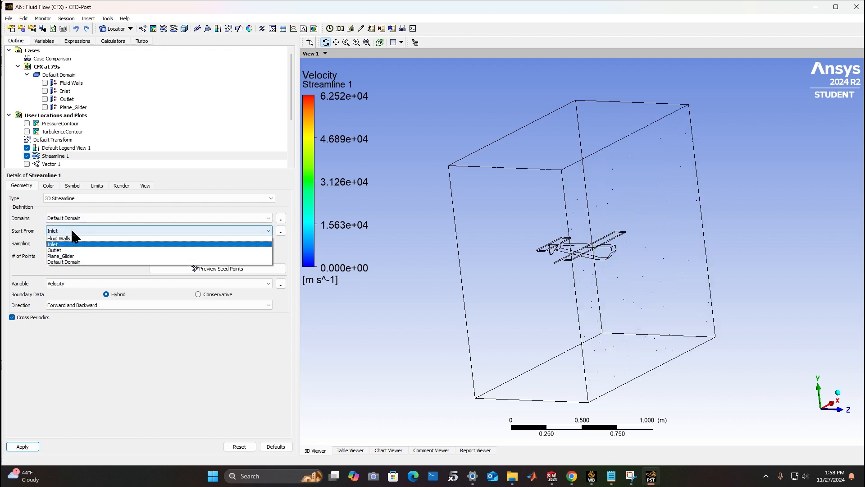
pyautogui.click(63, 262)
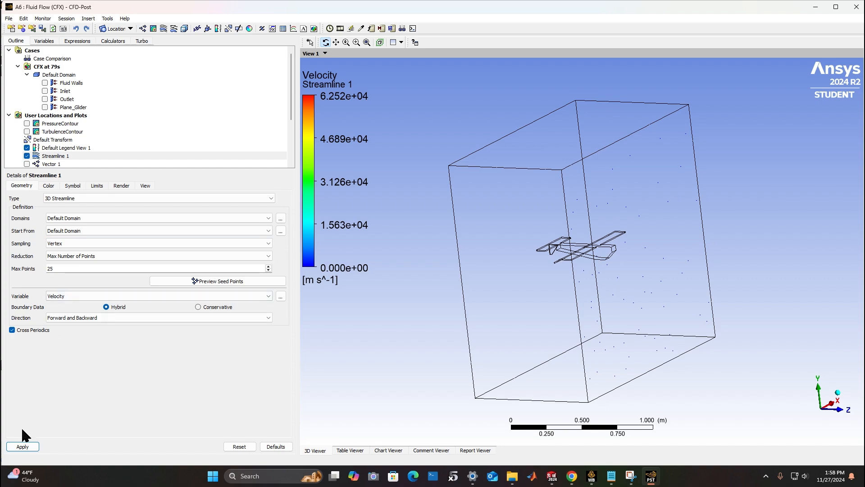
pyautogui.click(23, 446)
pyautogui.moveTo(756, 159); pyautogui.dragTo(616, 173)
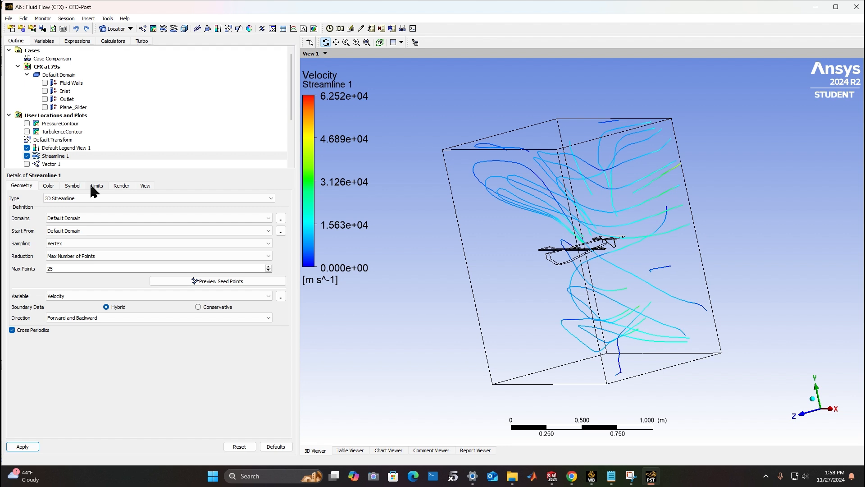
pyautogui.scroll(-2, 85, 120)
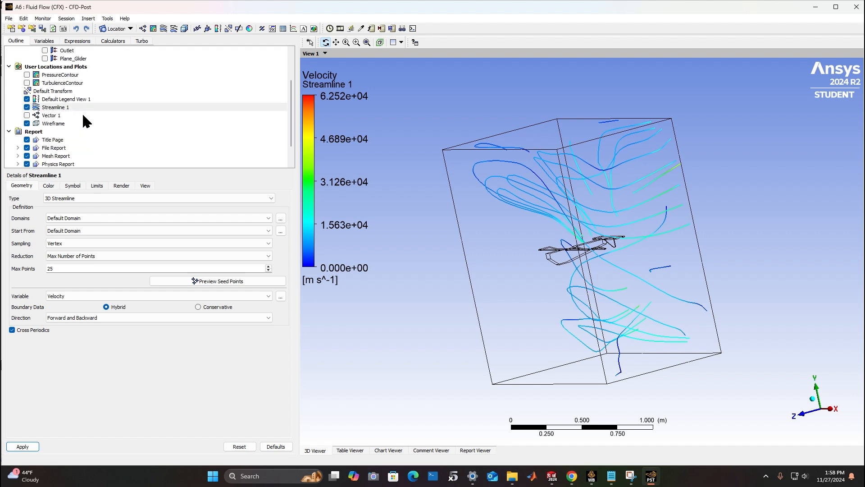
pyautogui.scroll(2, 83, 118)
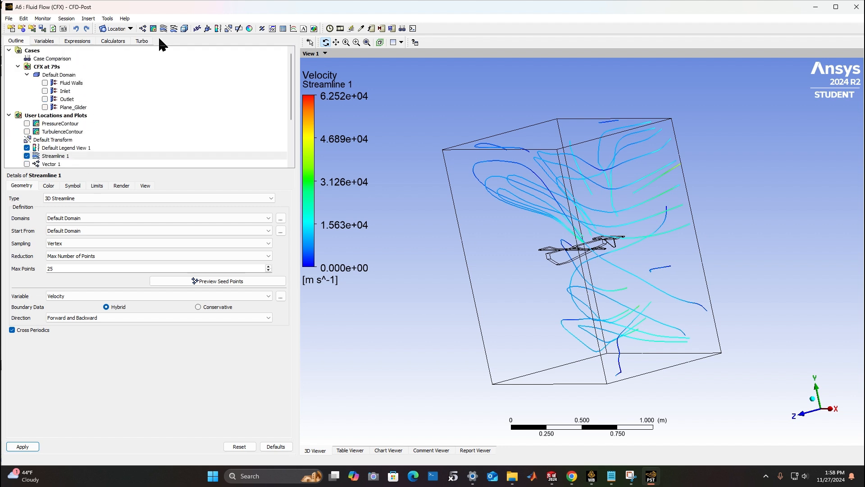
pyautogui.click(88, 19)
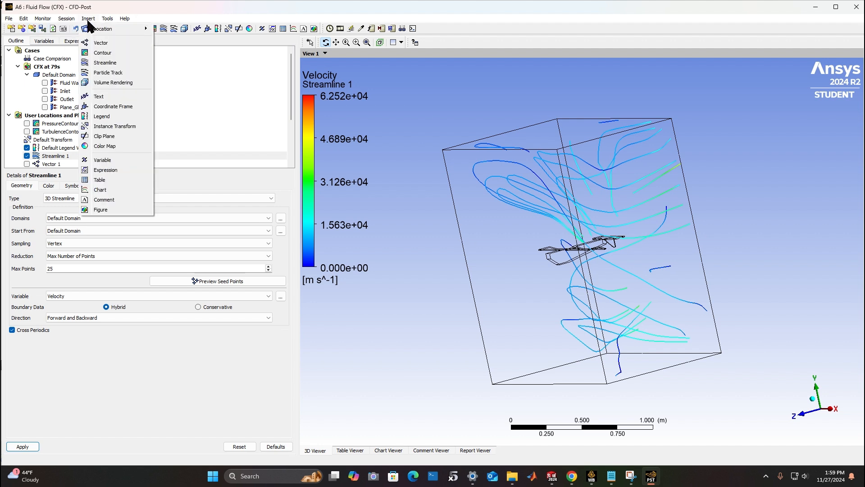
pyautogui.click(846, 13)
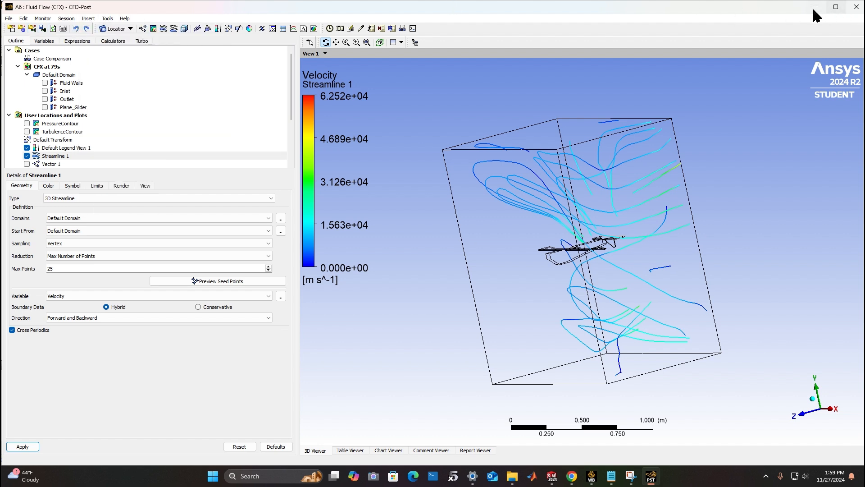
# Maximize the CFD-Post window and activate Case Comparison, leaving Case 2 empty
pyautogui.click(836, 7)
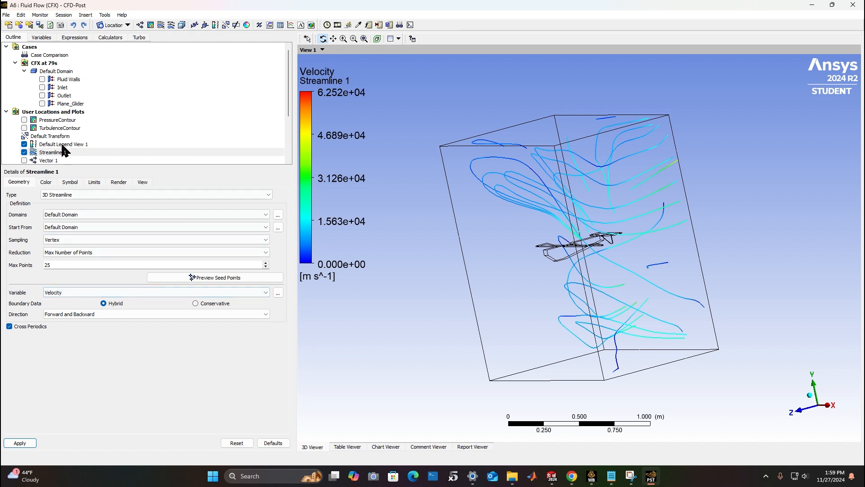
pyautogui.scroll(-3, 69, 135)
pyautogui.scroll(3, 68, 122)
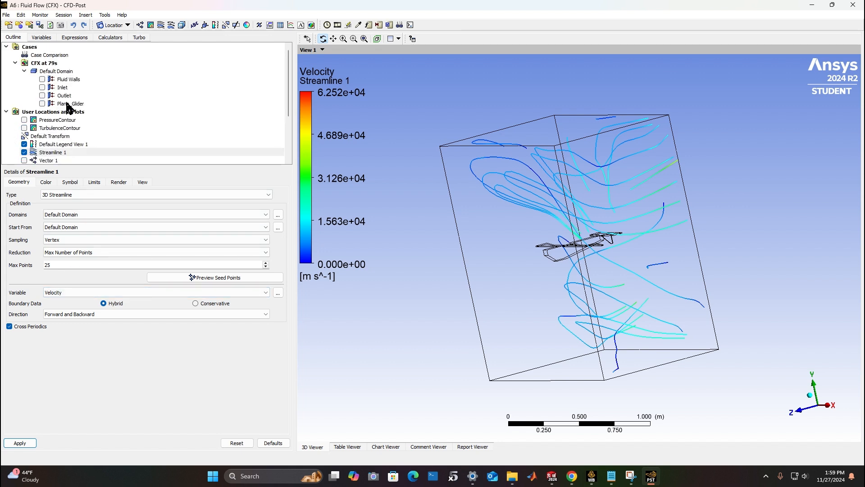
pyautogui.click(49, 55)
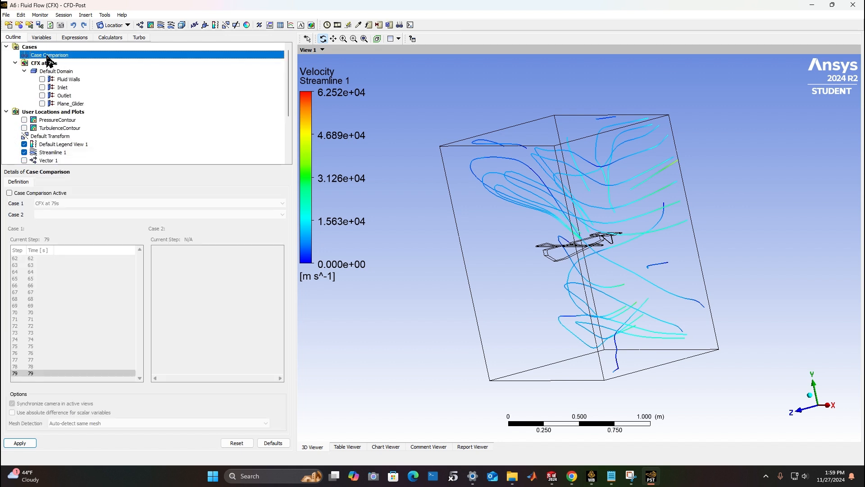
pyautogui.click(17, 193)
pyautogui.click(67, 215)
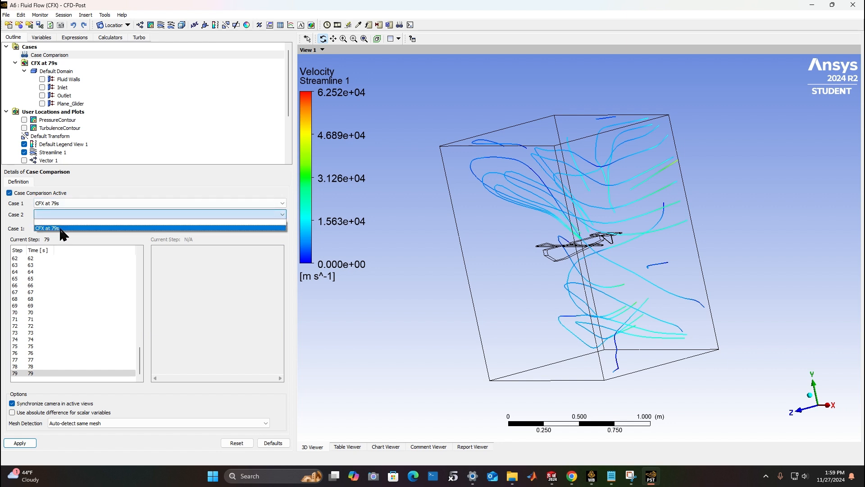
pyautogui.click(31, 266)
# Load time steps 1 and 4 for Case 1 to compare the early streamlines around the glider
pyautogui.scroll(16, 35, 263)
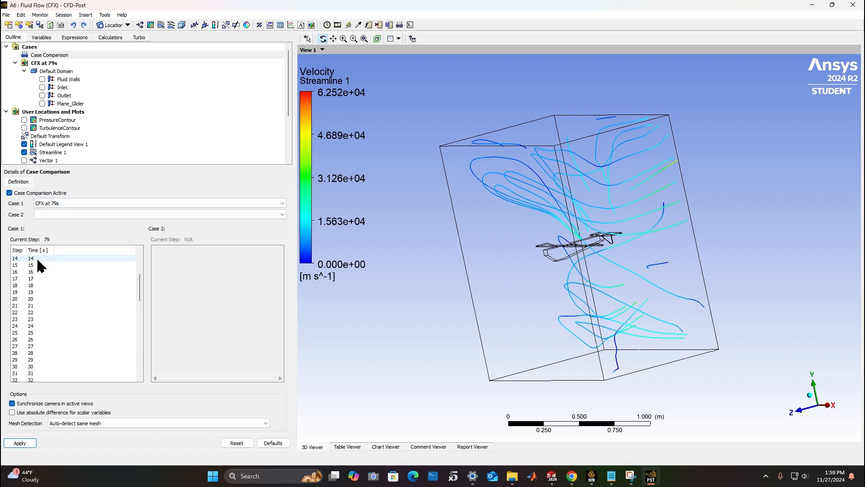
pyautogui.scroll(5, 37, 260)
pyautogui.click(39, 264)
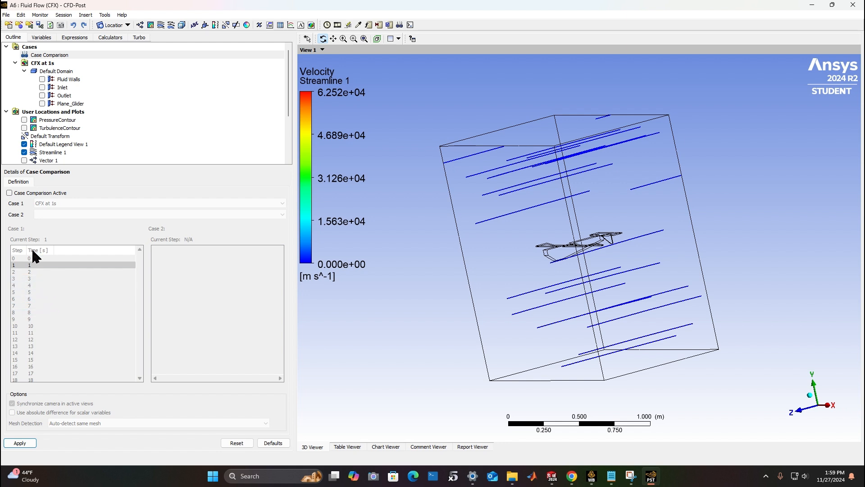
pyautogui.click(36, 285)
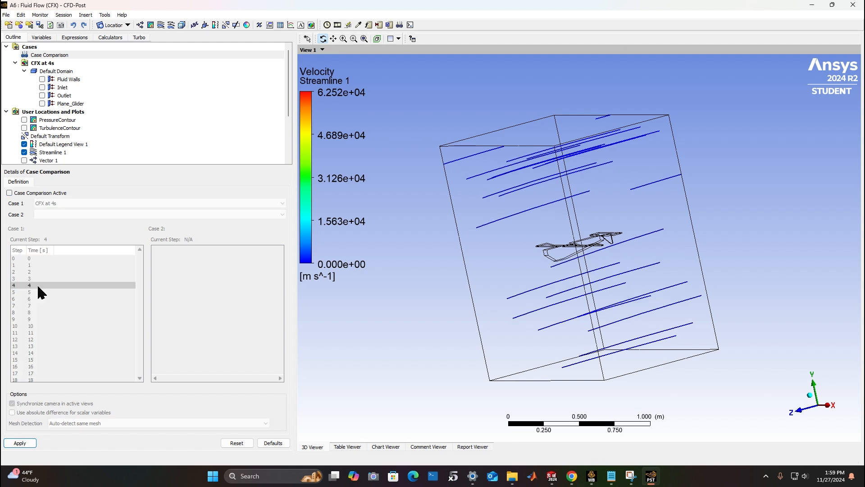
# Reactivate Case Comparison as needed and load time steps 10 and 18 to examine how the streamlines develop
pyautogui.click(9, 193)
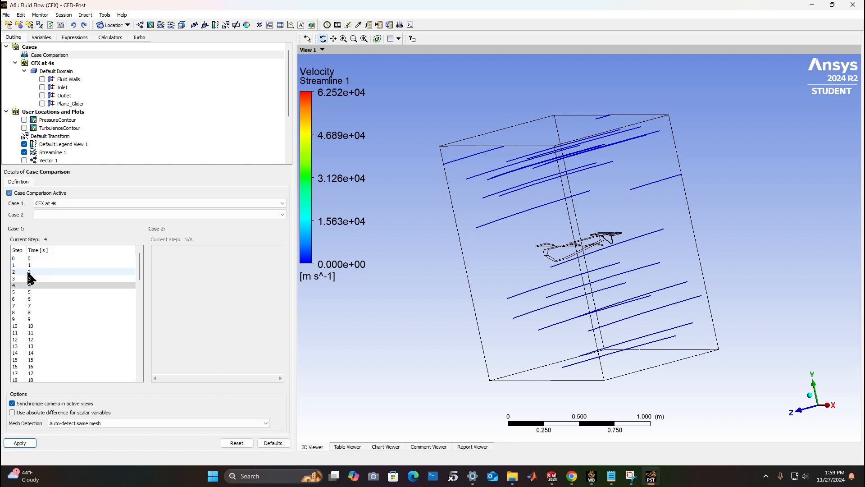
pyautogui.click(39, 326)
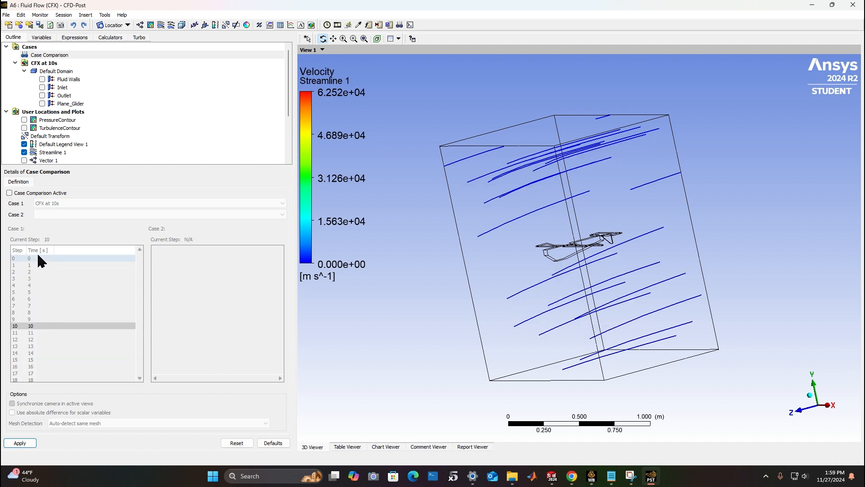
pyautogui.click(28, 193)
pyautogui.scroll(-2, 41, 343)
pyautogui.click(41, 341)
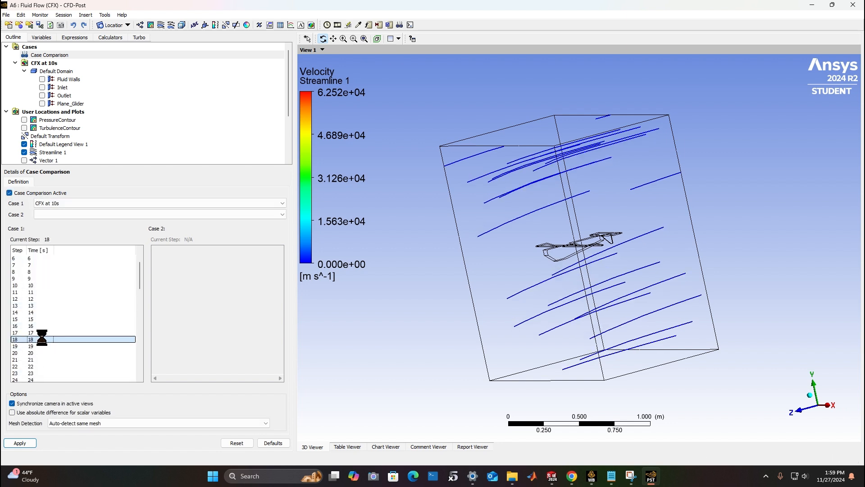
# Reactivate Case Comparison, load time step 31 and inspect the streamlines from several angles
pyautogui.click(45, 194)
pyautogui.scroll(-6, 55, 298)
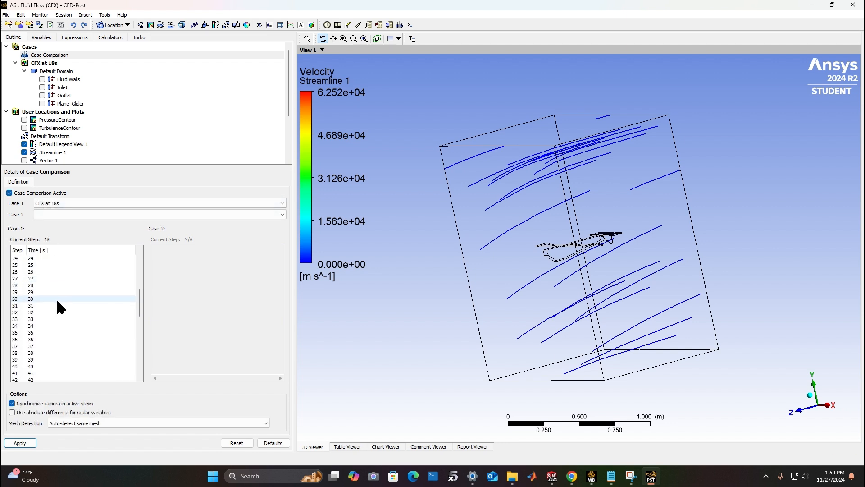
pyautogui.click(54, 305)
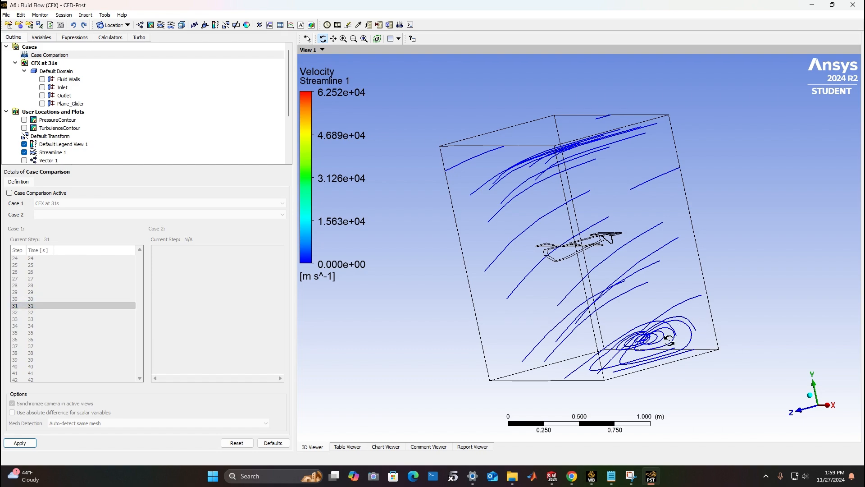
pyautogui.moveTo(607, 281); pyautogui.dragTo(603, 324)
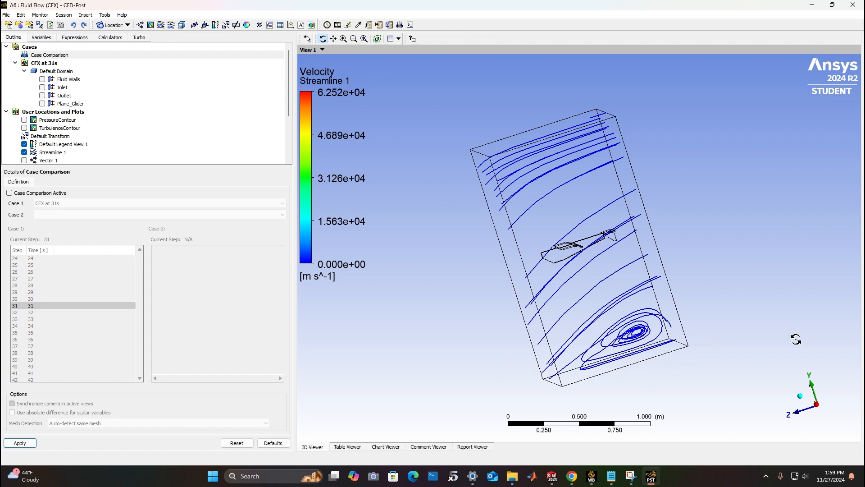
pyautogui.moveTo(649, 272); pyautogui.dragTo(640, 289)
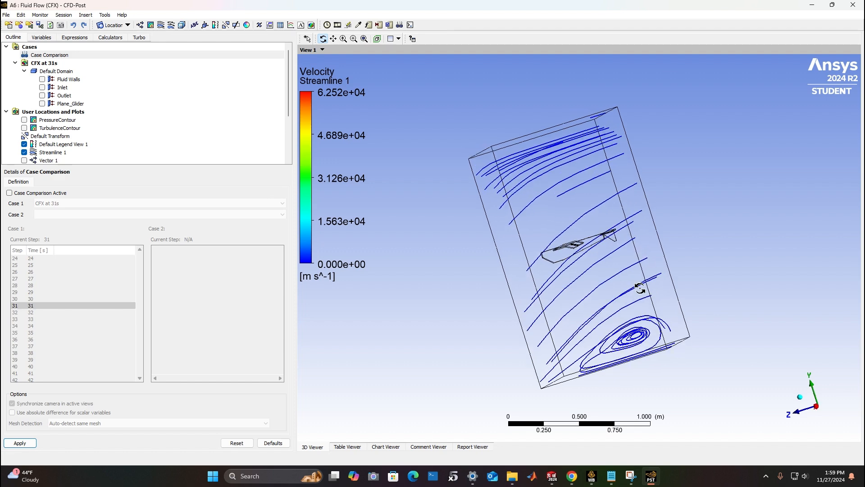
pyautogui.moveTo(494, 223); pyautogui.dragTo(535, 221)
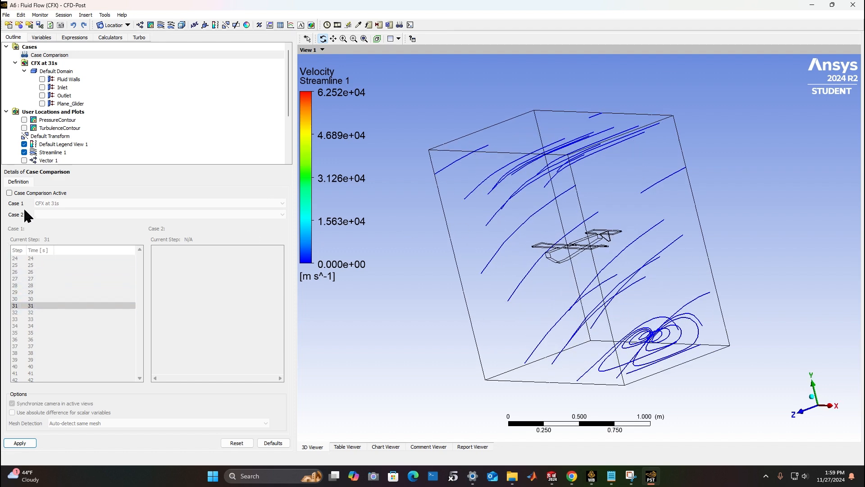
# Reactivate Case Comparison as needed and load time steps 37 and 46 to examine the streamlines' further development
pyautogui.click(26, 192)
pyautogui.click(40, 346)
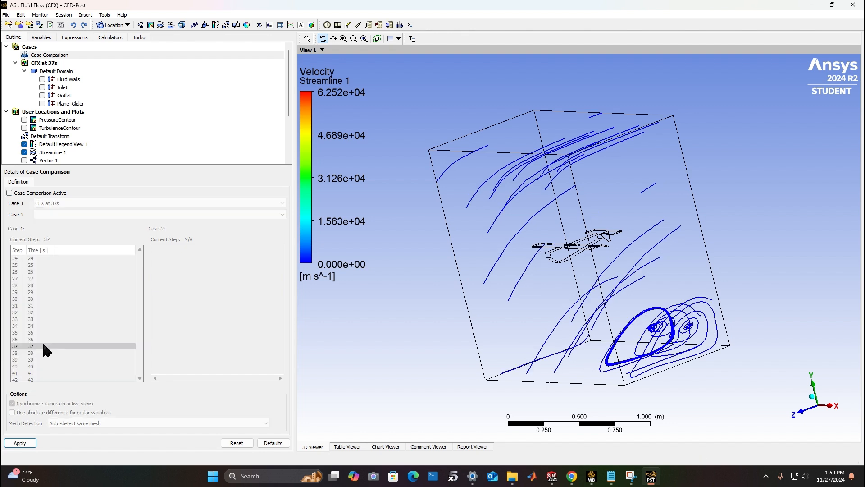
pyautogui.click(29, 193)
pyautogui.scroll(-3, 47, 315)
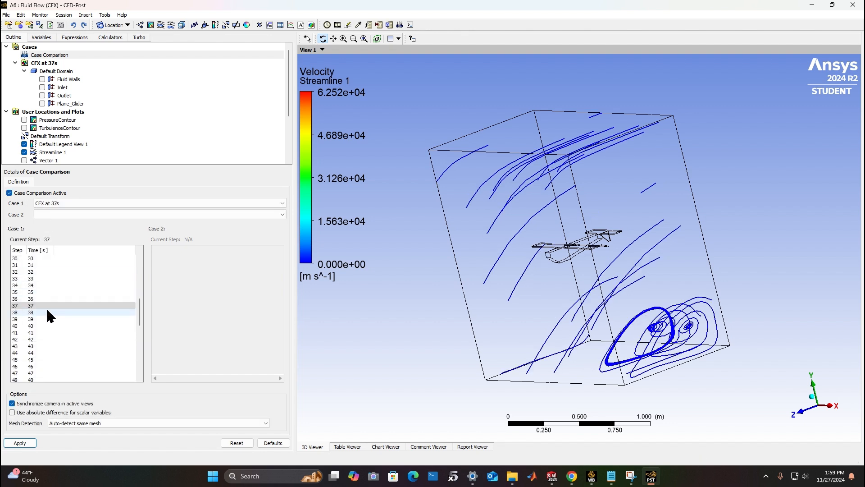
pyautogui.click(44, 346)
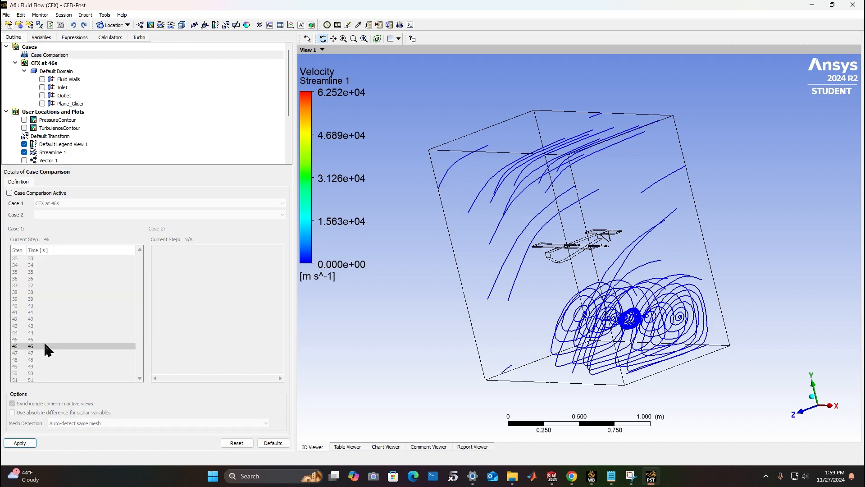
# Examine the time step 46 streamlines around the glider from several angles
pyautogui.moveTo(651, 314); pyautogui.dragTo(617, 314)
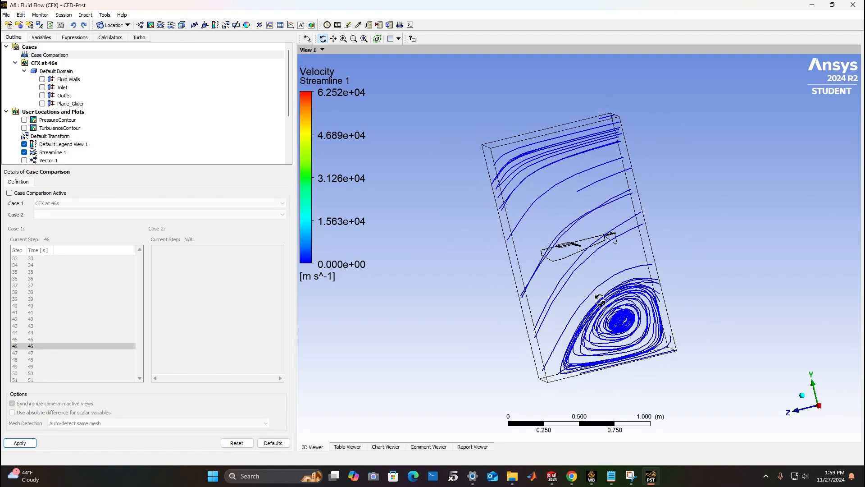
pyautogui.moveTo(634, 301); pyautogui.dragTo(665, 370)
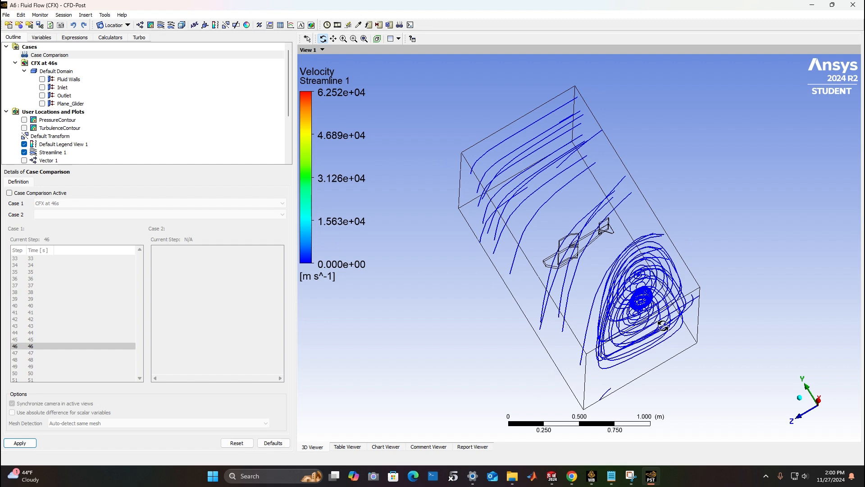
pyautogui.moveTo(662, 319); pyautogui.dragTo(663, 333)
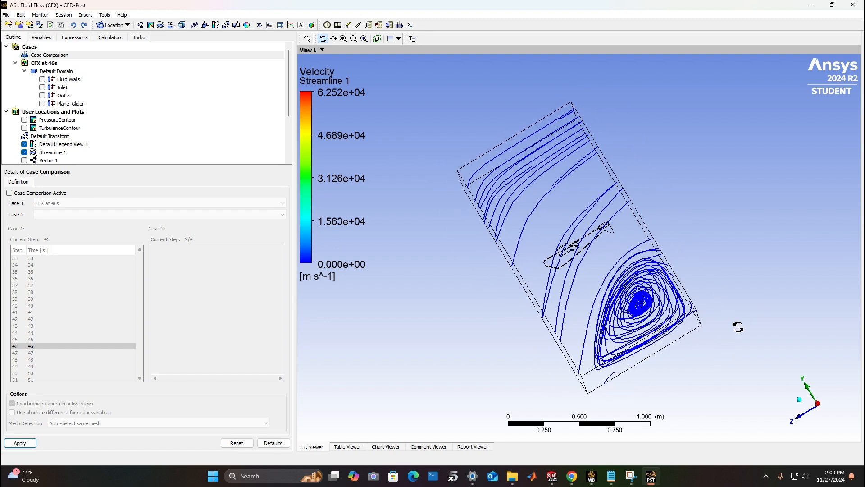
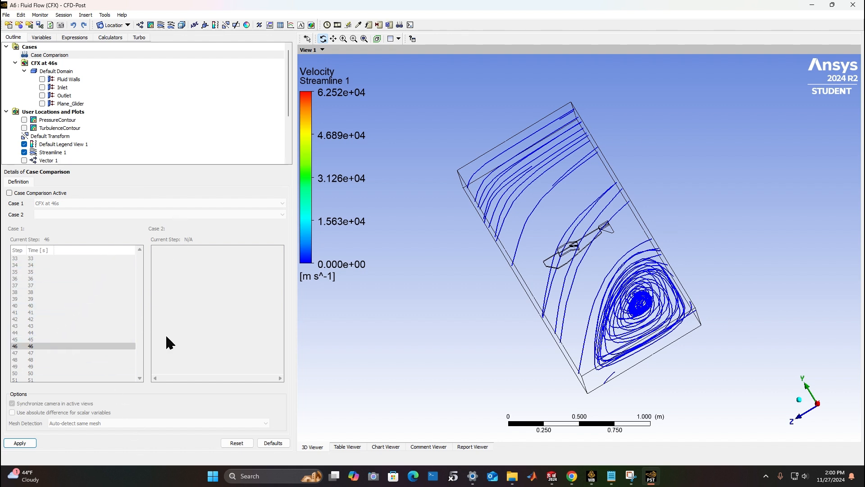
# Show the generated report and examine the fluid walls' total force components in the Forces and Torques table
pyautogui.click(473, 446)
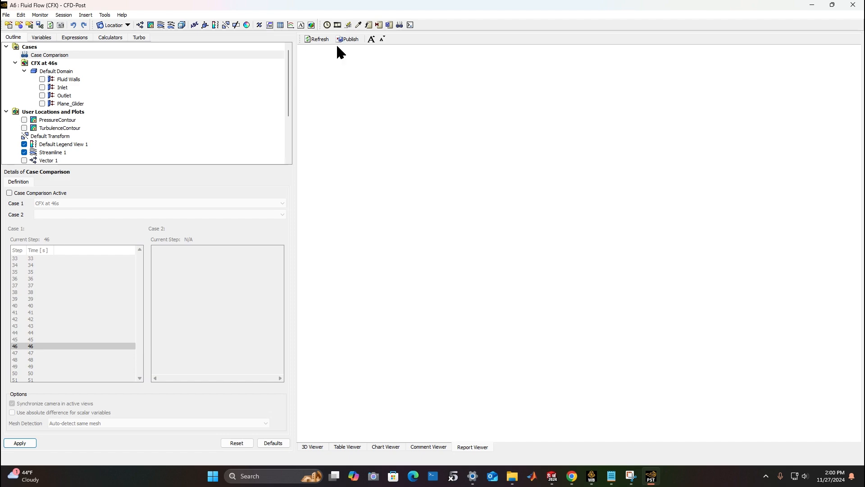
pyautogui.moveTo(860, 130); pyautogui.dragTo(861, 404)
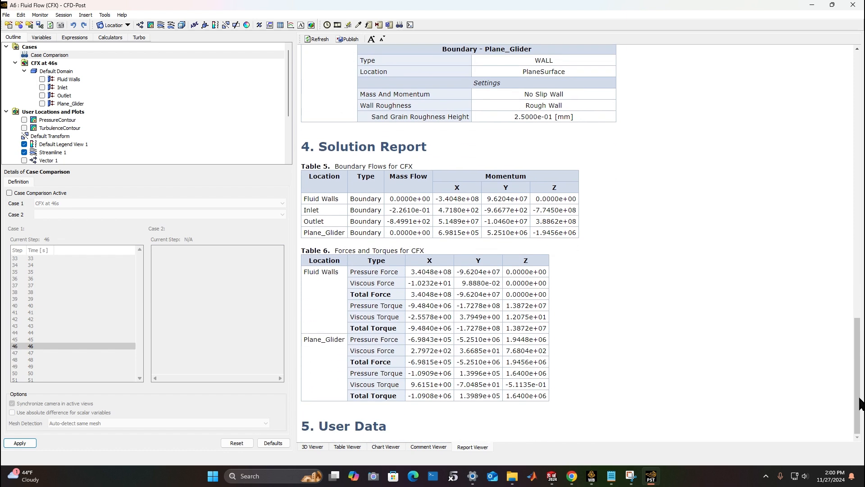
pyautogui.moveTo(411, 294); pyautogui.dragTo(543, 295)
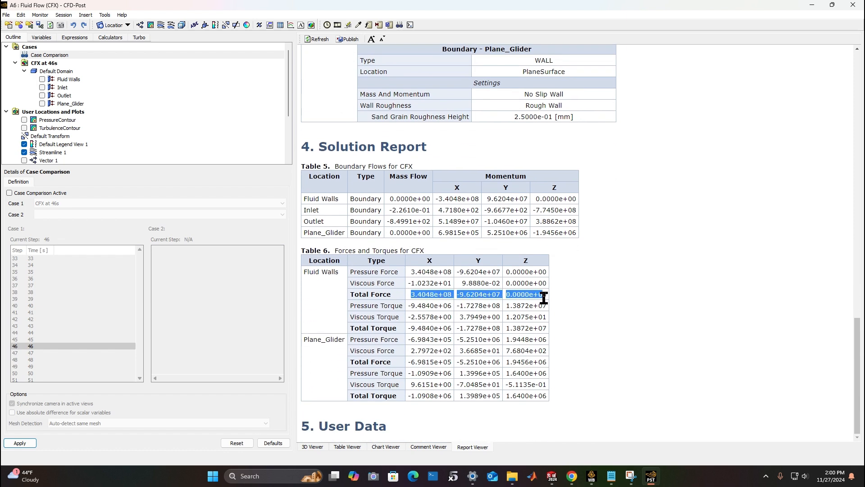
pyautogui.click(543, 302)
pyautogui.moveTo(410, 294); pyautogui.dragTo(499, 296)
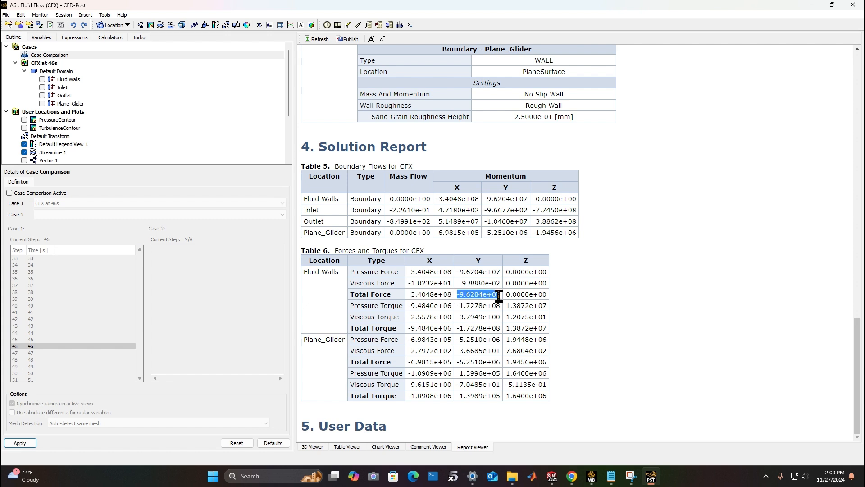
pyautogui.click(499, 296)
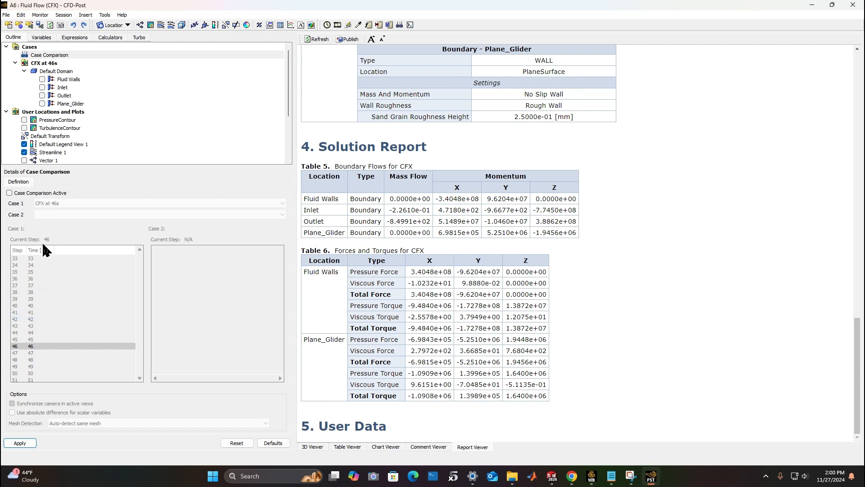
# Try to compare time step 5 for Case 1 with time step 8 for Case 2 using Case Comparison
pyautogui.click(20, 193)
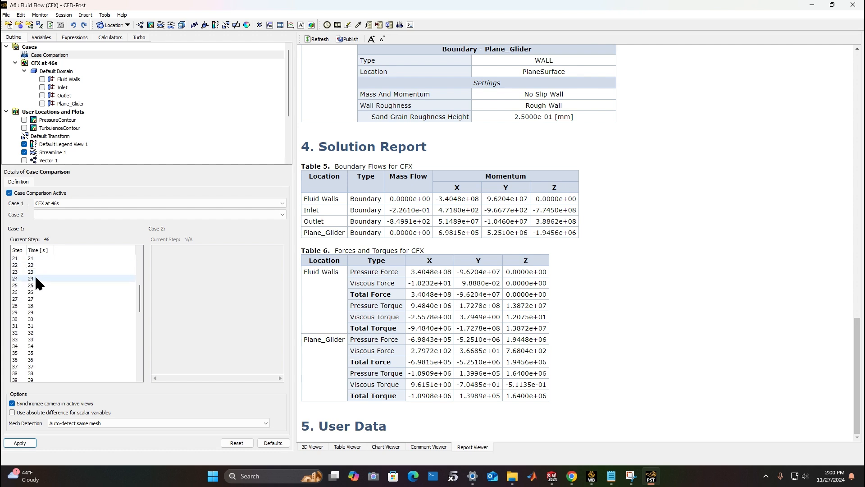
pyautogui.doubleClick(38, 291)
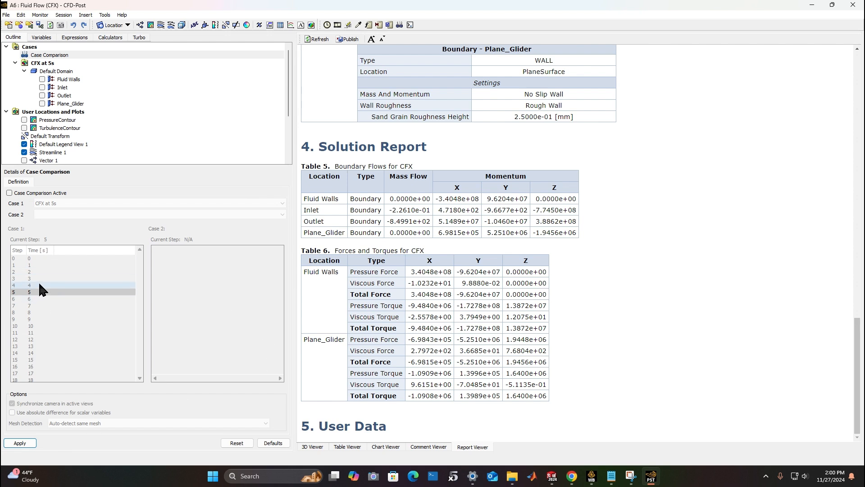
pyautogui.click(40, 193)
pyautogui.click(51, 214)
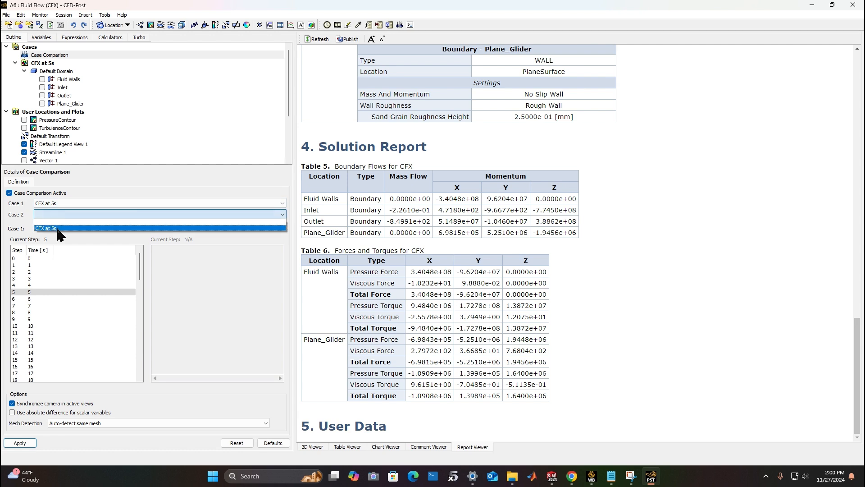
pyautogui.click(43, 290)
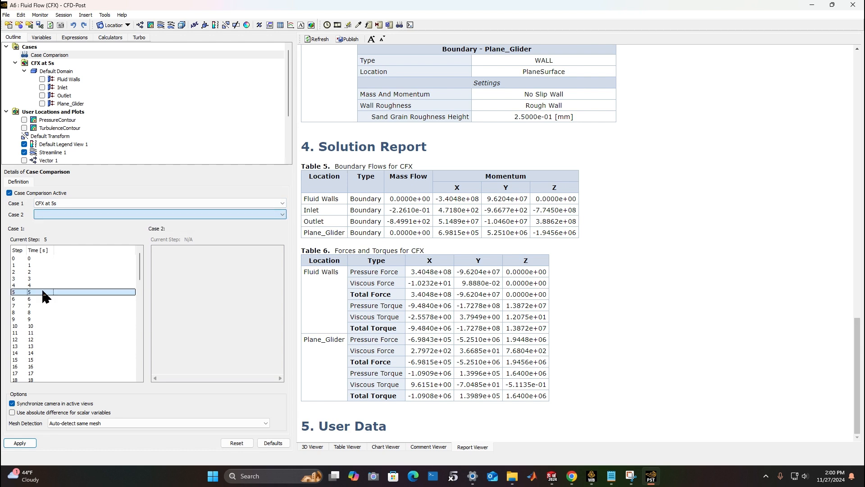
pyautogui.click(58, 211)
pyautogui.click(59, 228)
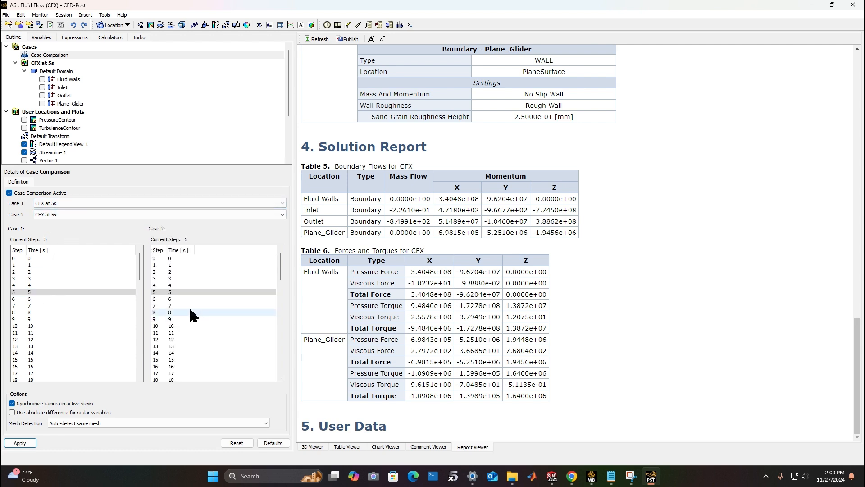
pyautogui.click(190, 312)
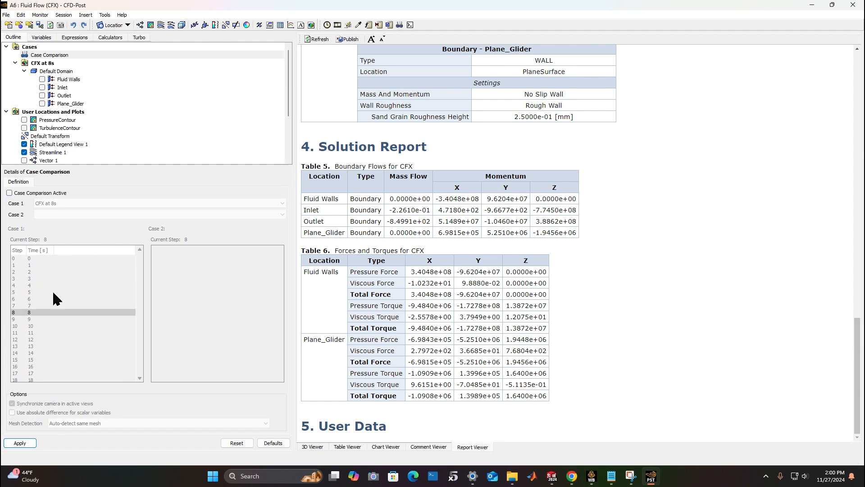
pyautogui.click(79, 293)
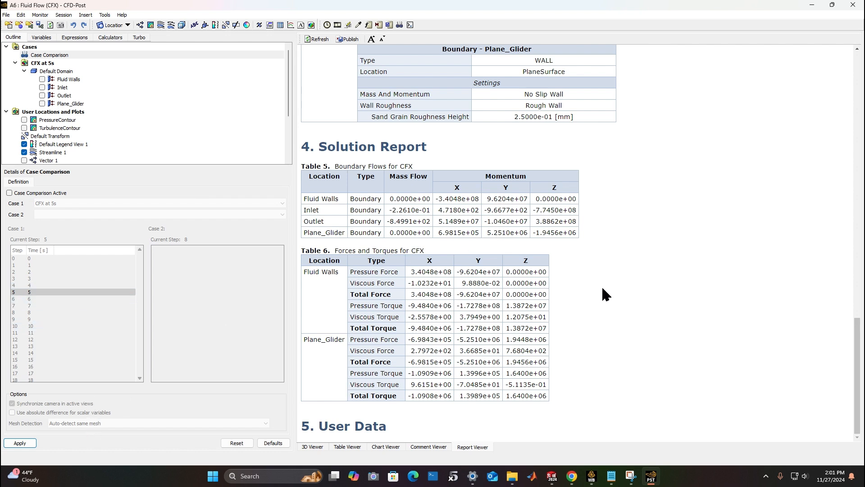
# Review the report's boundary physics, mesh and contents sections, and return to the Solution Report through its contents link
pyautogui.scroll(10, 603, 289)
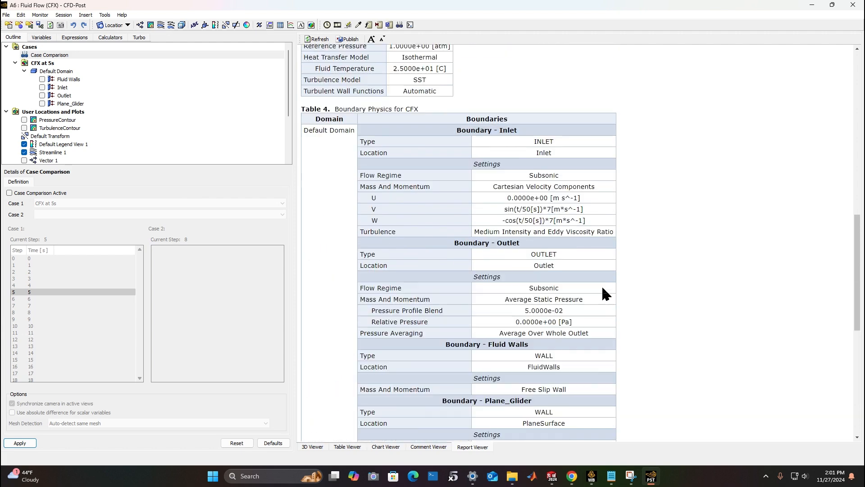
pyautogui.scroll(3, 605, 293)
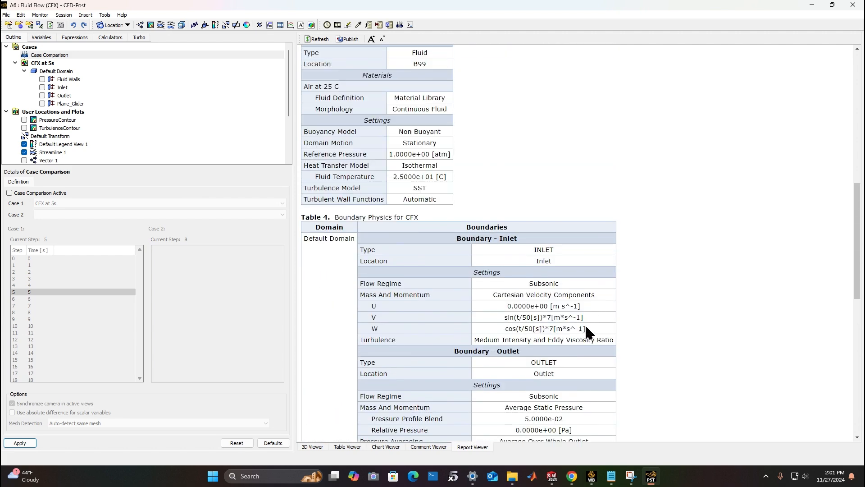
pyautogui.scroll(7, 592, 343)
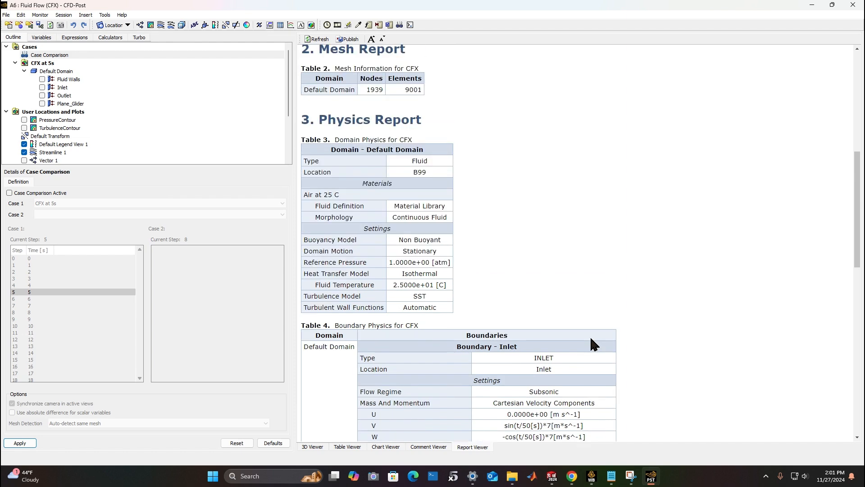
pyautogui.scroll(5, 591, 335)
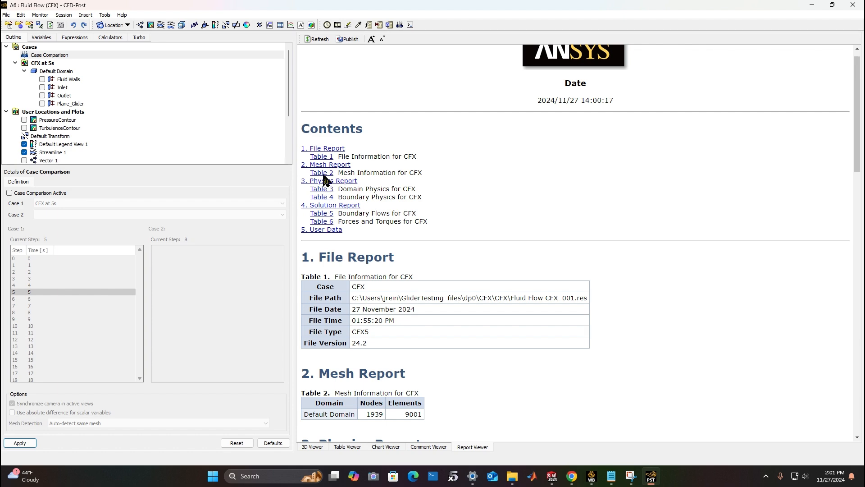
pyautogui.click(333, 206)
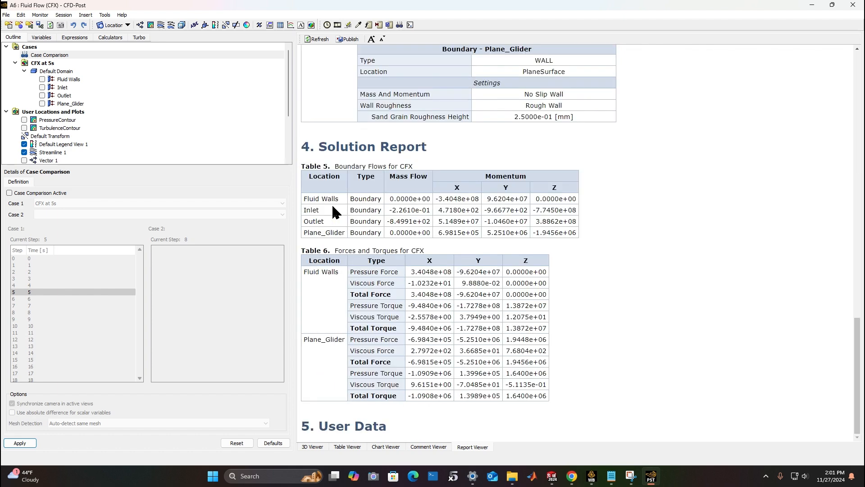
pyautogui.moveTo(372, 167); pyautogui.dragTo(393, 171)
pyautogui.click(393, 170)
# Load time steps 10, 22, 26, 37 and 40 one after another with the Timestep Selector
pyautogui.click(329, 26)
pyautogui.doubleClick(62, 227)
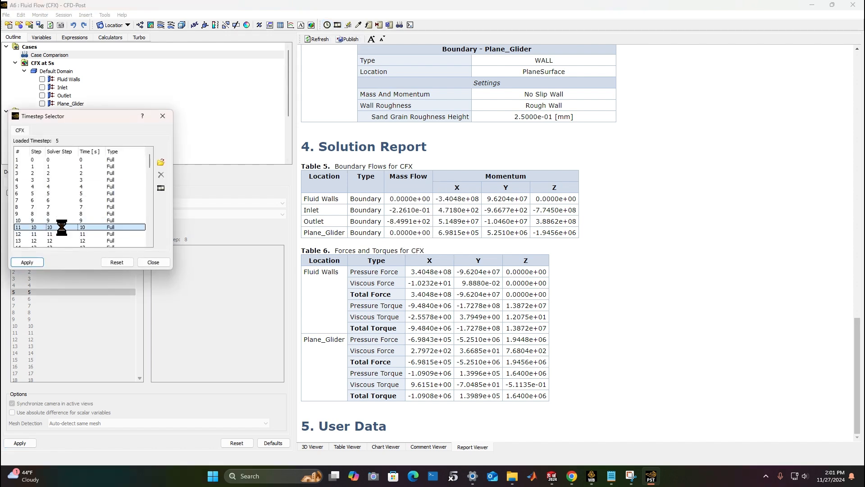
pyautogui.scroll(-5, 68, 221)
pyautogui.doubleClick(89, 207)
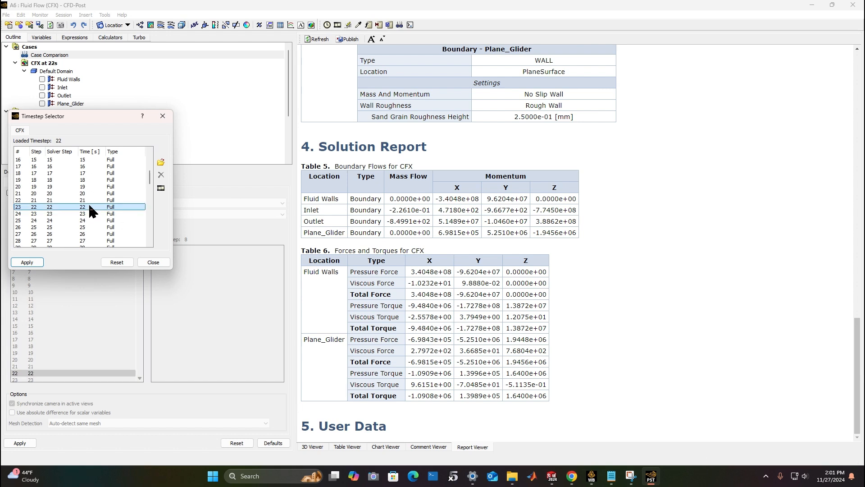
pyautogui.doubleClick(90, 233)
pyautogui.scroll(-5, 94, 205)
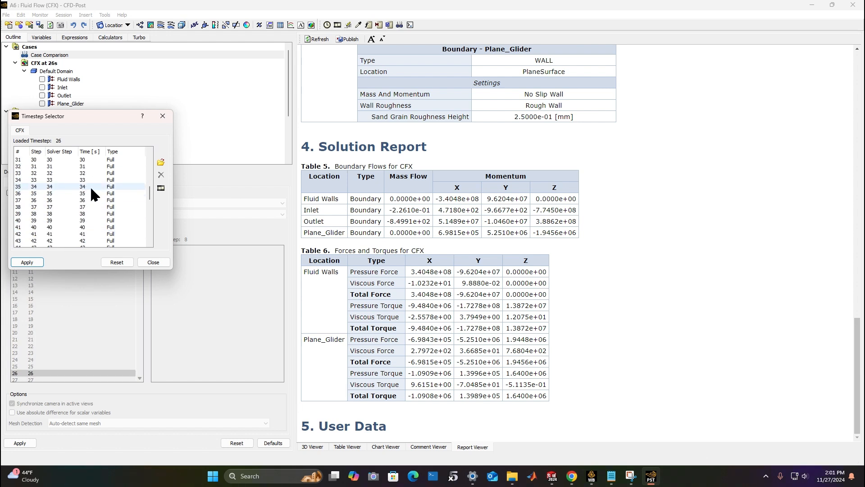
pyautogui.doubleClick(85, 207)
pyautogui.doubleClick(79, 227)
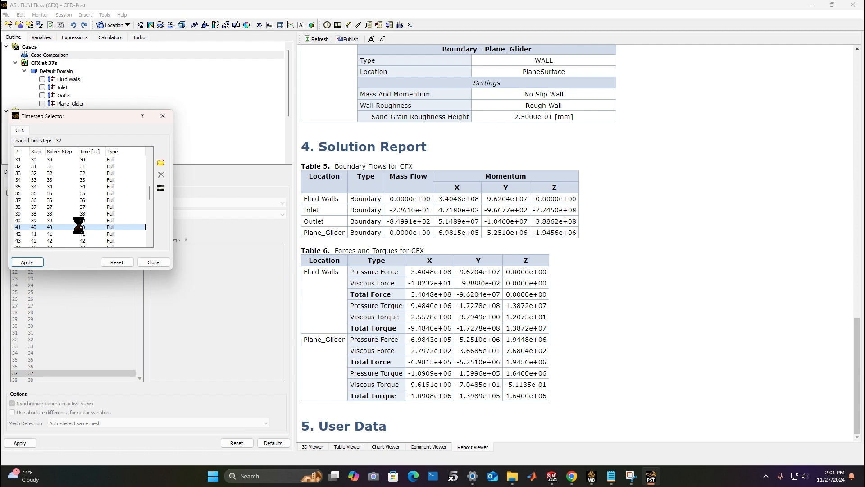
pyautogui.scroll(-2, 79, 225)
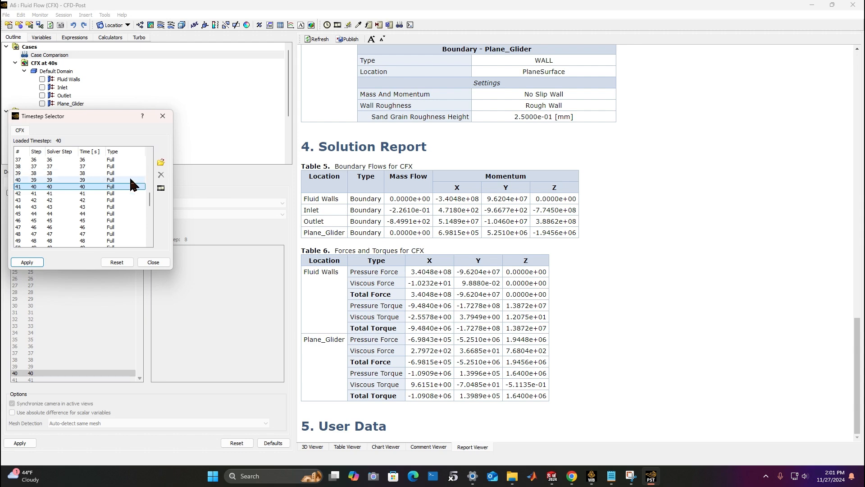
# Try to add a timestep file named ResultsDoc and ResultsDoc.res from the Documents folder
pyautogui.click(162, 160)
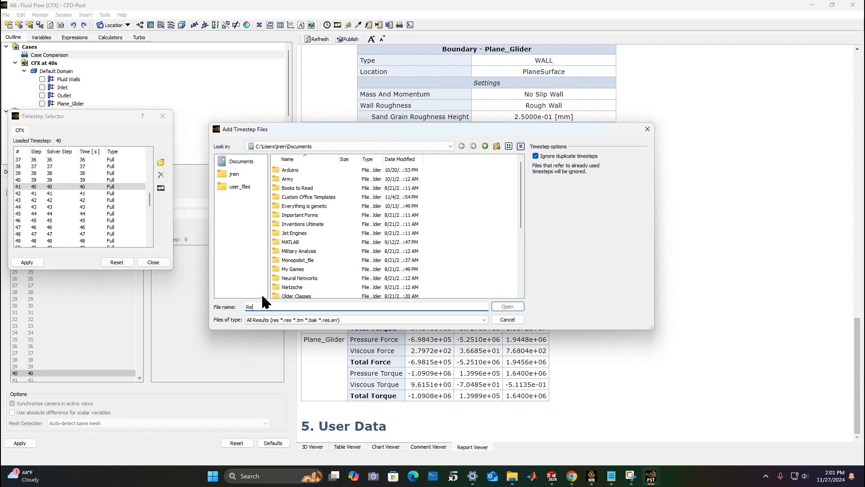
pyautogui.write('ResultsDoc')
pyautogui.press('Return')
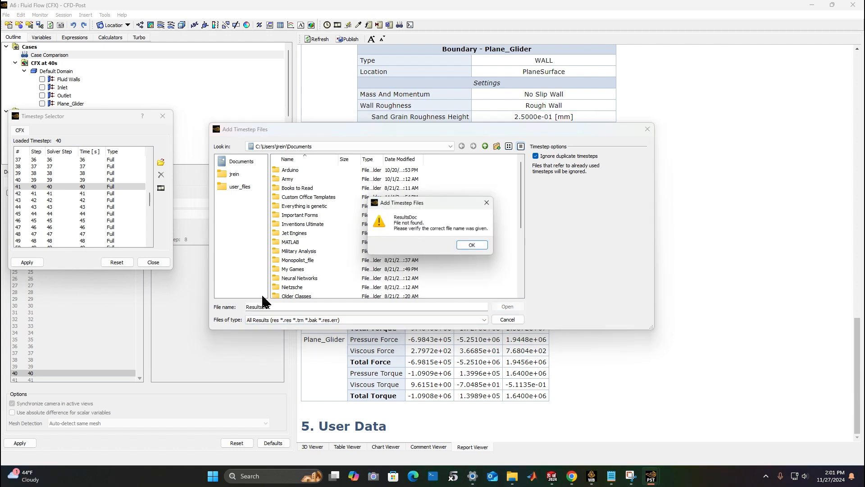
pyautogui.click(478, 246)
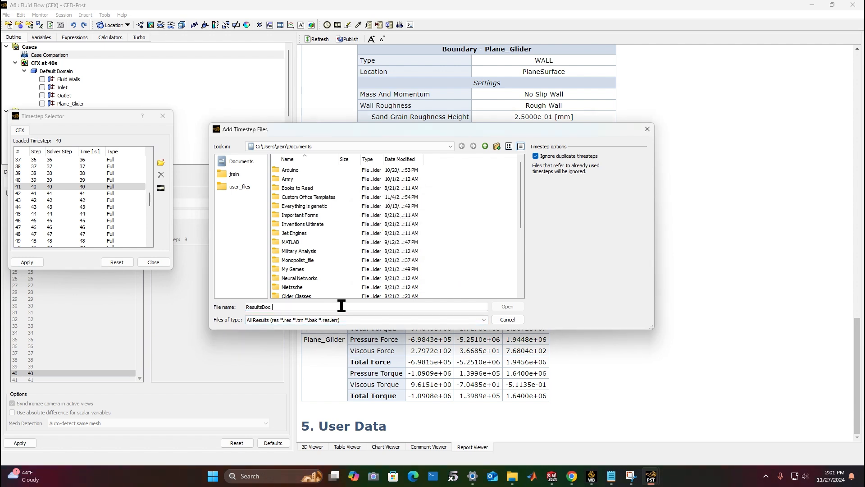
pyautogui.press('Return')
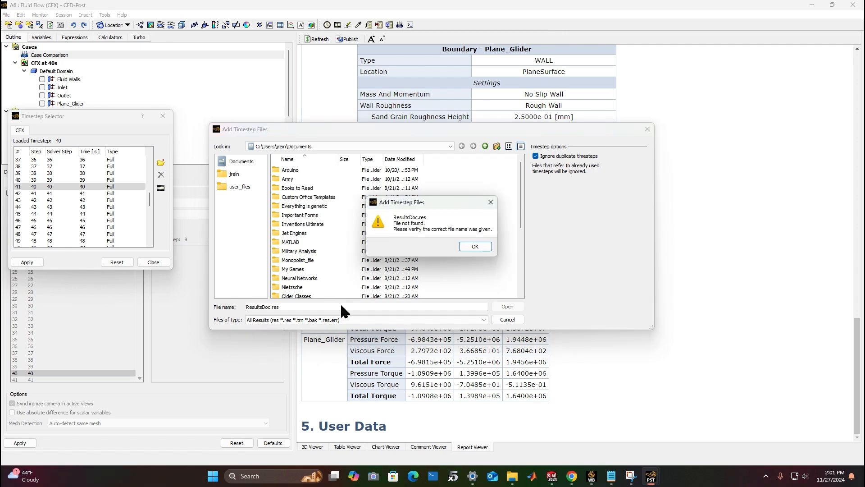
pyautogui.click(476, 246)
pyautogui.click(648, 129)
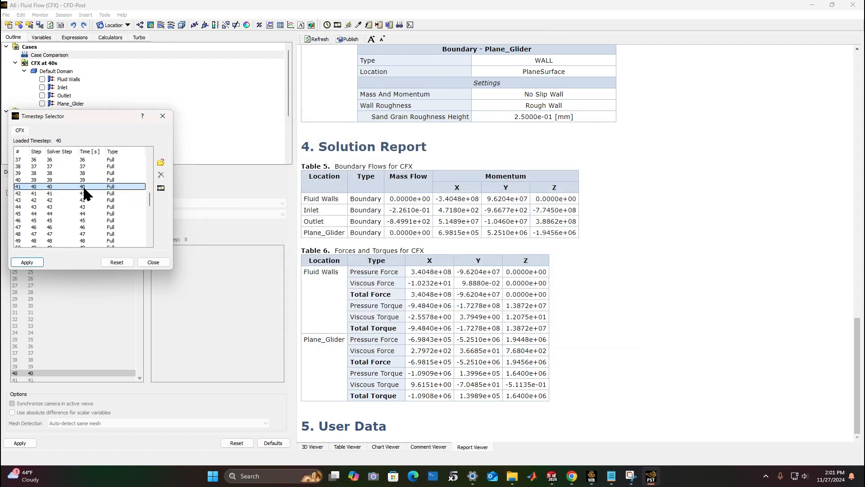
# Play the timestep animation from step 40, stop it at step 55 and show the streamlines in the 3D view
pyautogui.click(161, 188)
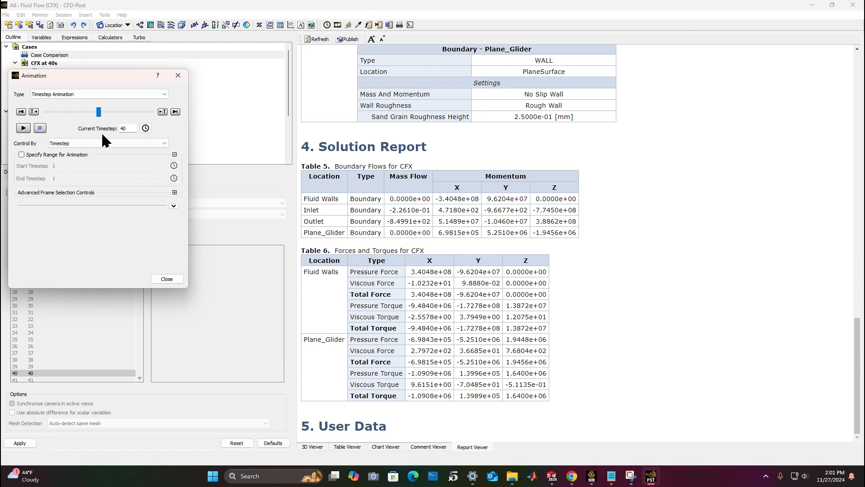
pyautogui.click(24, 128)
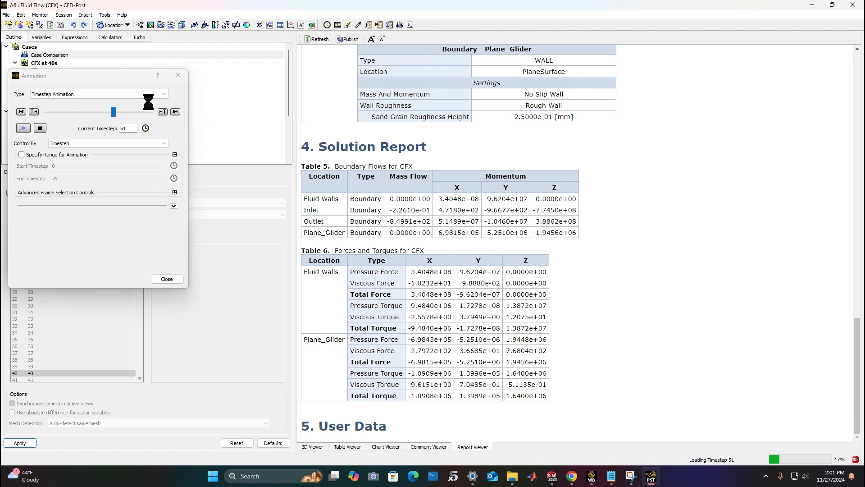
pyautogui.click(41, 128)
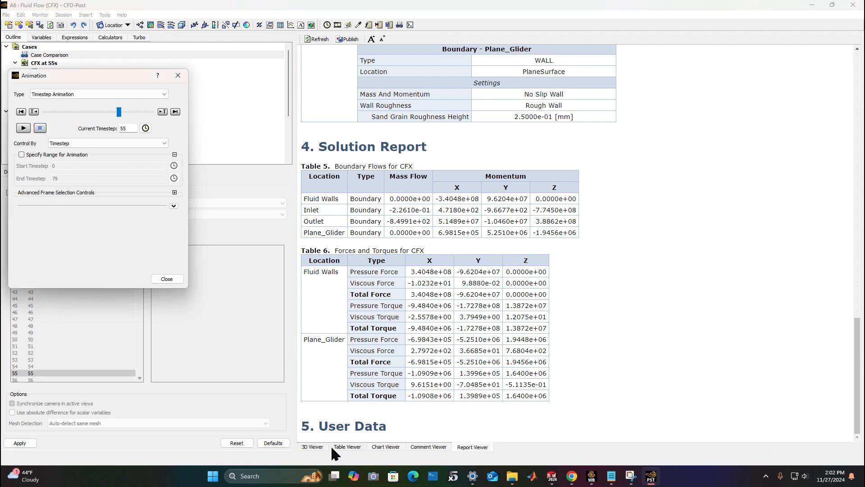
pyautogui.click(312, 447)
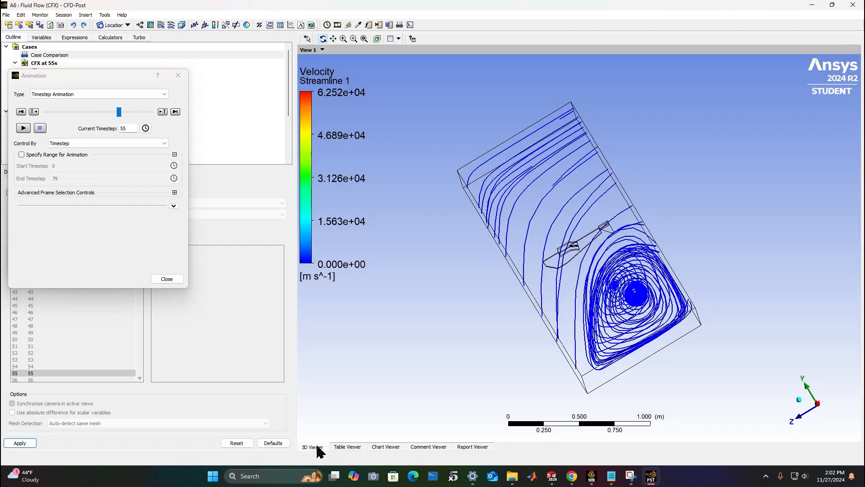
# Rewind the timestep animation to timestep 0 and orient the 3D view to isometric
pyautogui.click(48, 111)
pyautogui.click(22, 112)
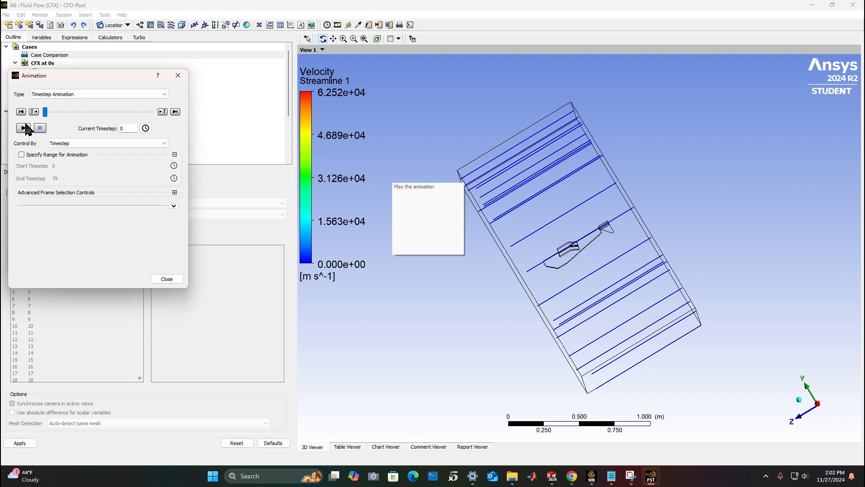
pyautogui.click(802, 400)
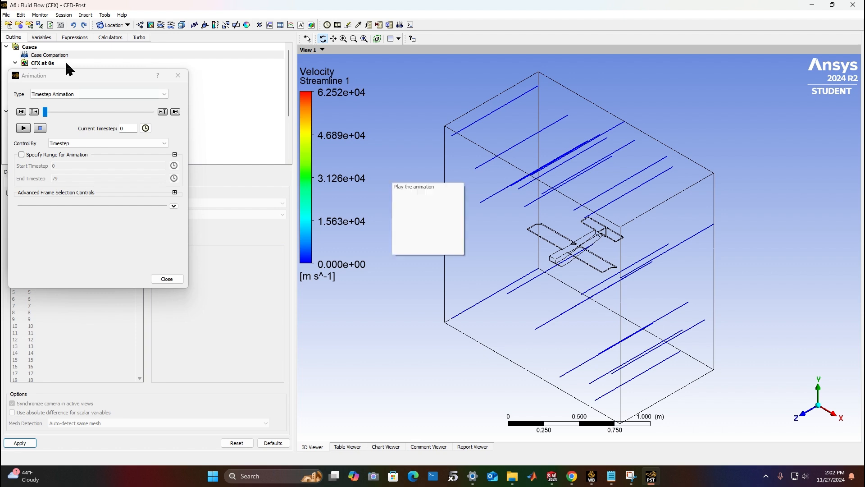
# Raise the maximum number of points of Streamline 1 and play the timestep animation with the denser streamlines
pyautogui.moveTo(70, 80); pyautogui.dragTo(266, 226)
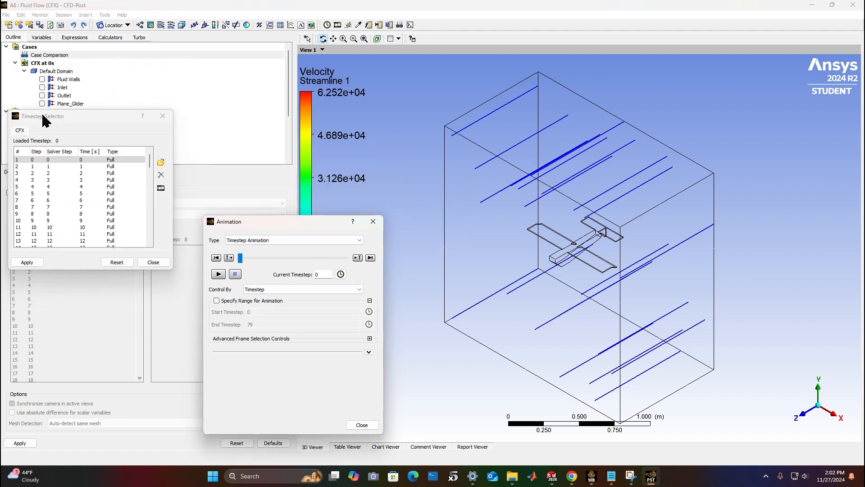
pyautogui.moveTo(45, 114); pyautogui.dragTo(56, 298)
pyautogui.click(57, 152)
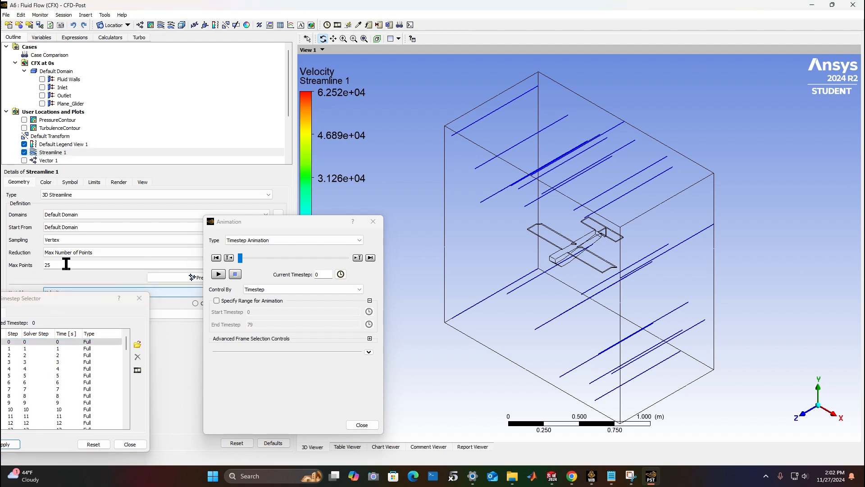
pyautogui.moveTo(54, 299); pyautogui.dragTo(75, 201)
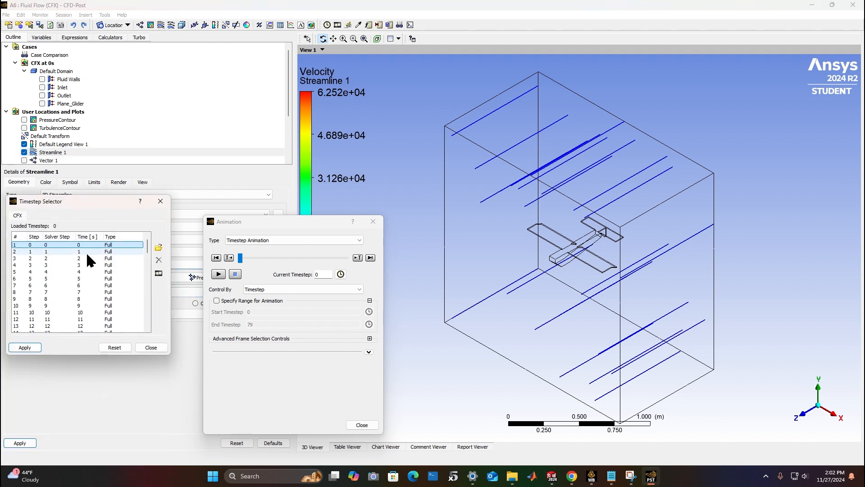
pyautogui.click(32, 446)
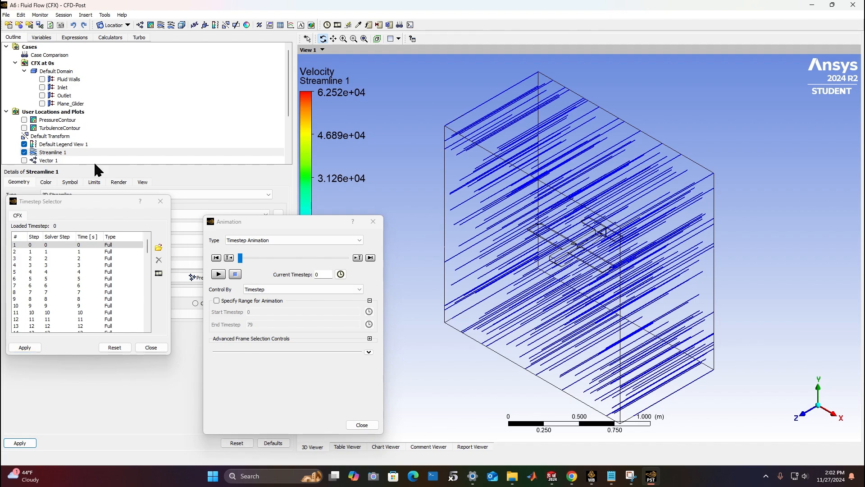
pyautogui.click(219, 275)
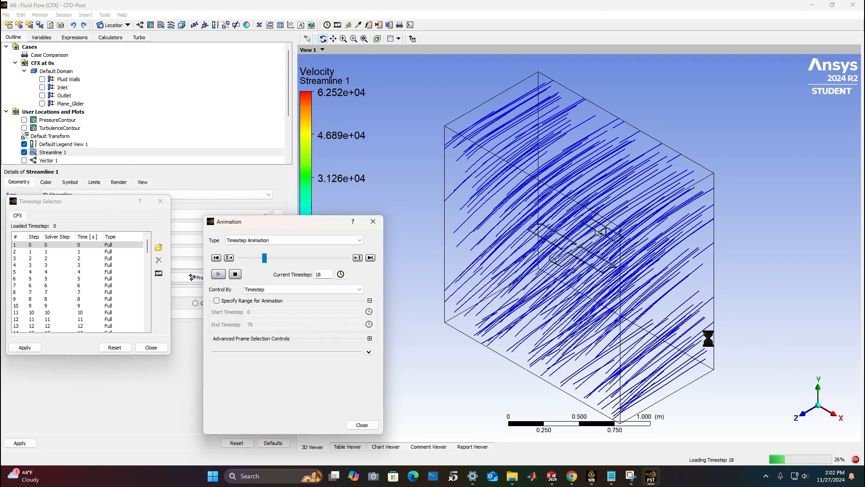
pyautogui.moveTo(709, 339); pyautogui.dragTo(693, 334)
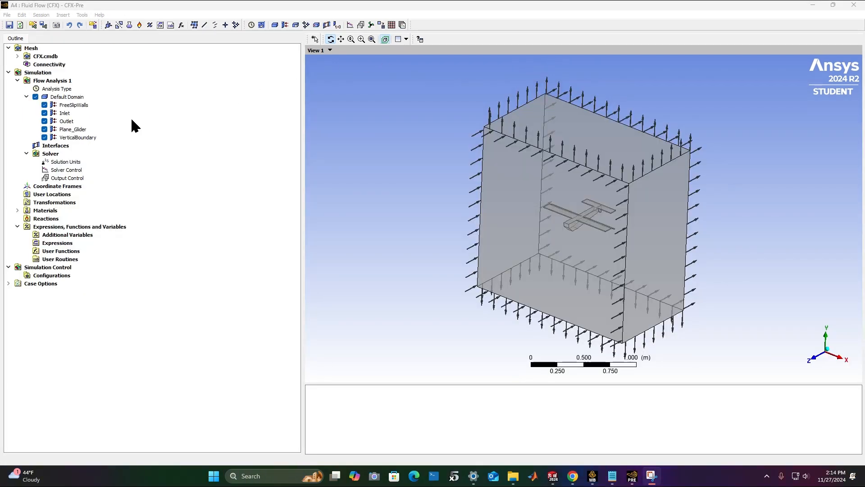
# In CFX-Pre, insert an expression with the default name and try to define it as force_y()@<PlaneGlider>
pyautogui.click(160, 25)
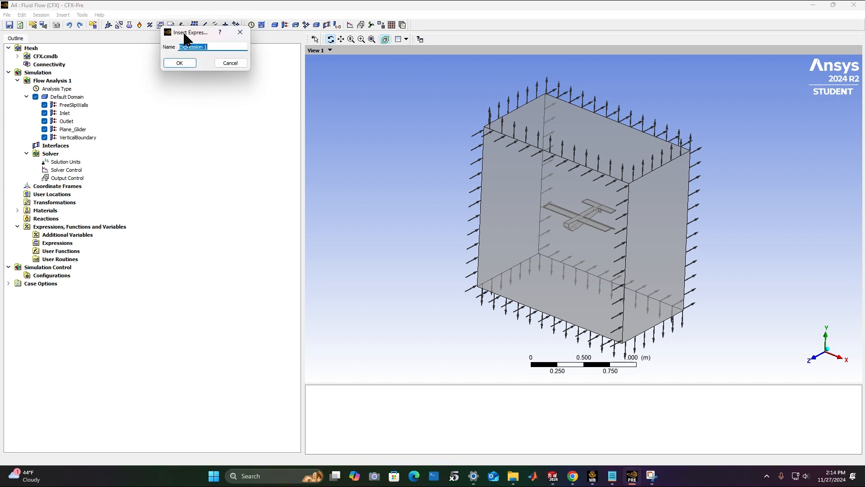
pyautogui.click(190, 66)
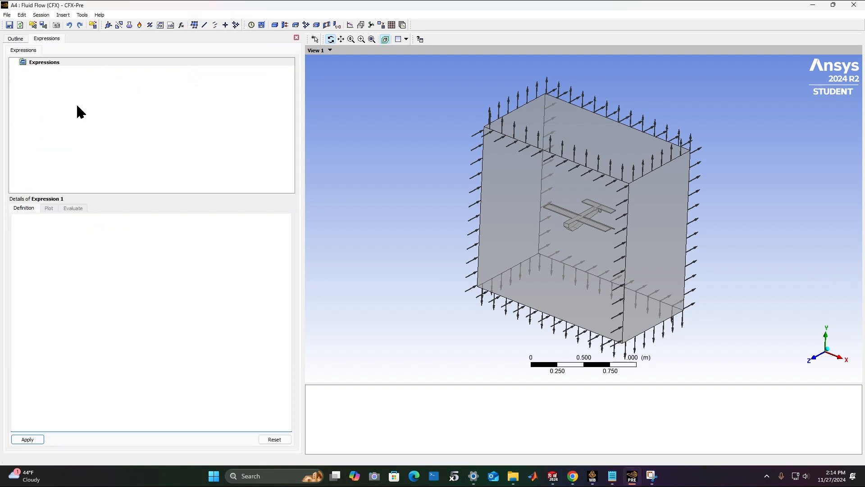
pyautogui.click(42, 240)
pyautogui.write('force_x = force_x()@<boundary_name>')
pyautogui.moveTo(38, 220); pyautogui.dragTo(4, 220)
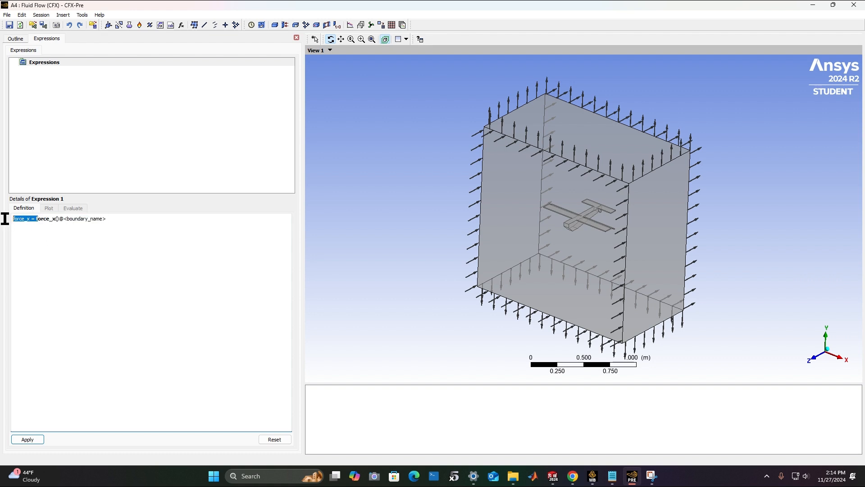
pyautogui.write('f')
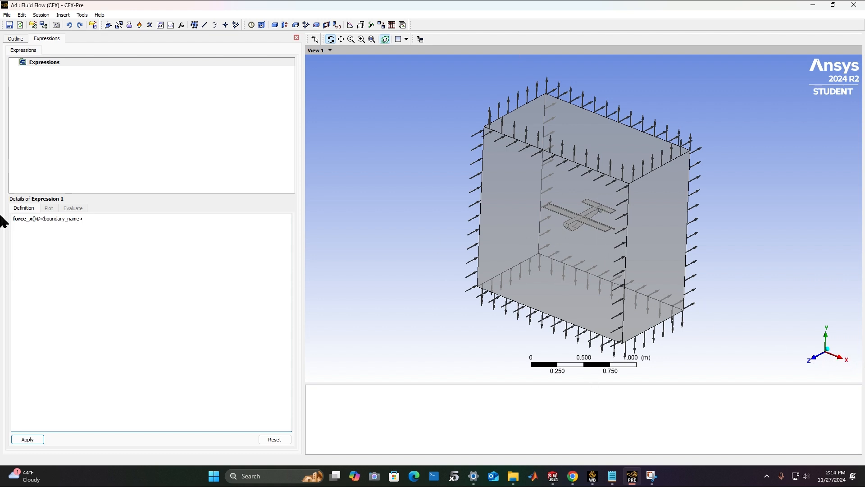
pyautogui.doubleClick(59, 219)
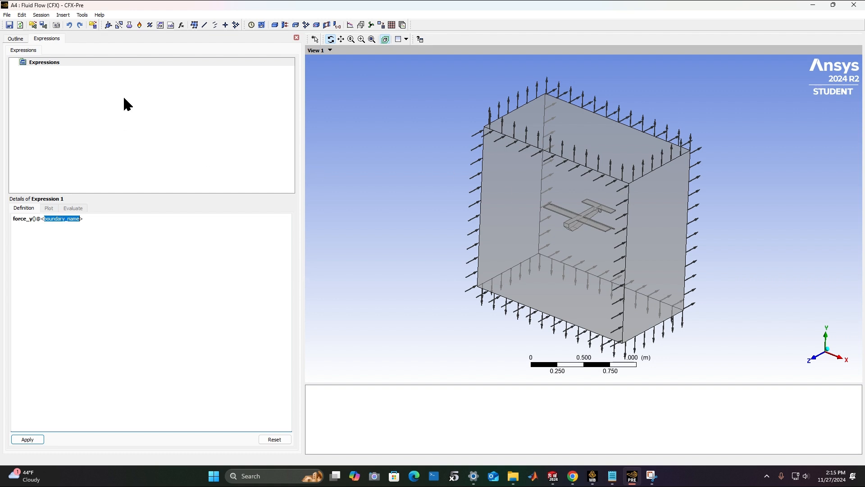
pyautogui.write('PlaneGlider')
pyautogui.click(27, 439)
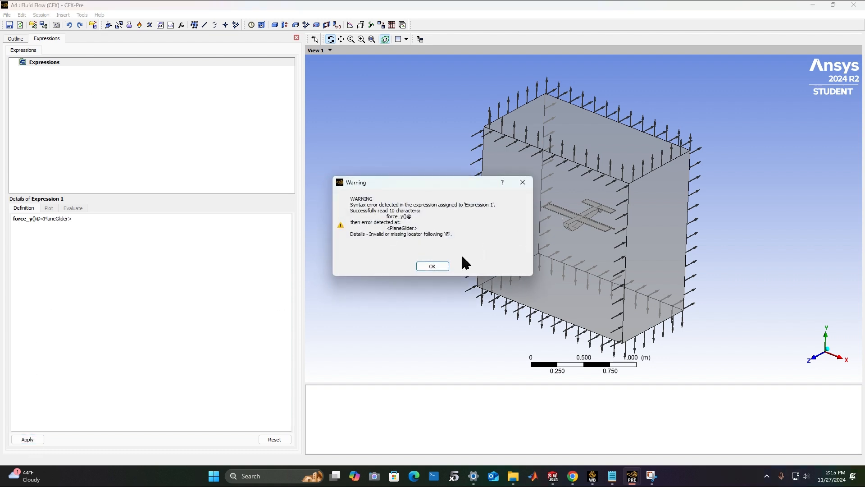
pyautogui.click(433, 266)
# Check the glider boundary's name in the outline and try the definition force_y()@<Plane_Glider>
pyautogui.click(15, 39)
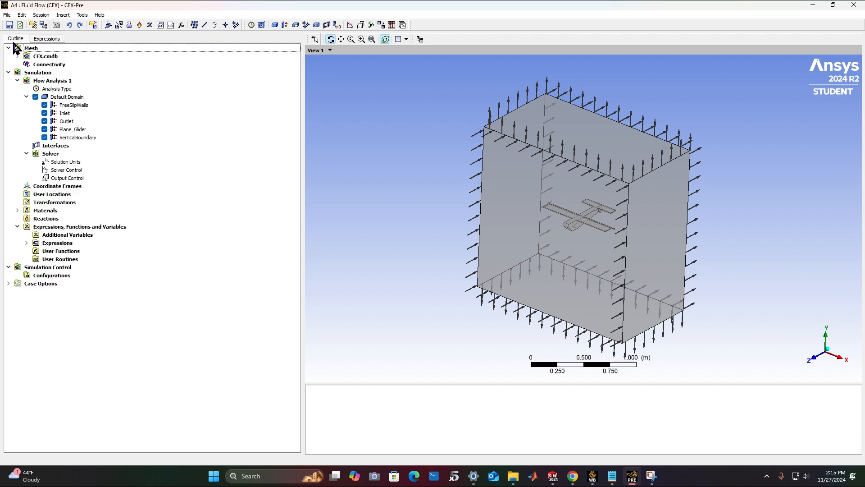
pyautogui.click(75, 130)
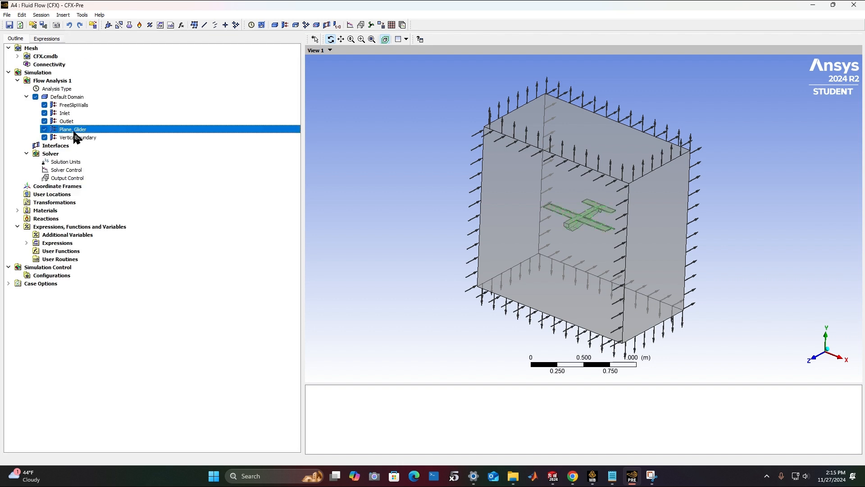
pyautogui.click(45, 39)
pyautogui.click(54, 221)
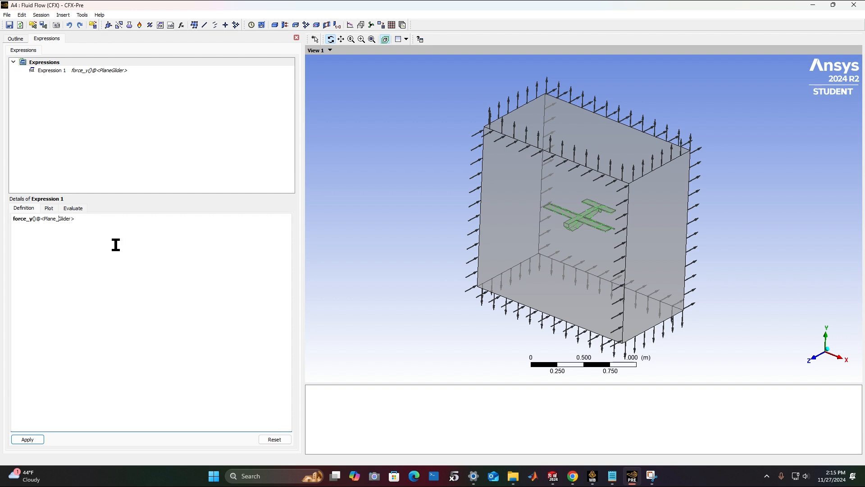
pyautogui.click(30, 440)
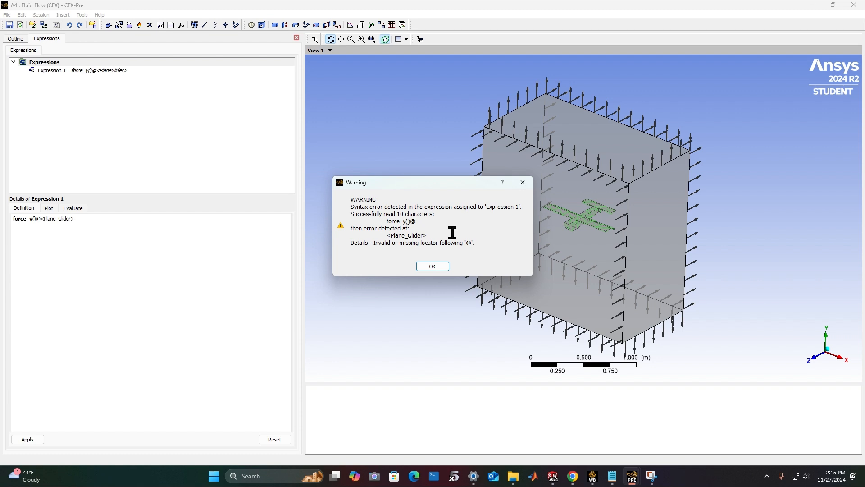
pyautogui.click(432, 266)
# Try the expression definition without the @ sign, as force_y()<Plane_Glider>
pyautogui.click(39, 218)
pyautogui.press('BackSpace')
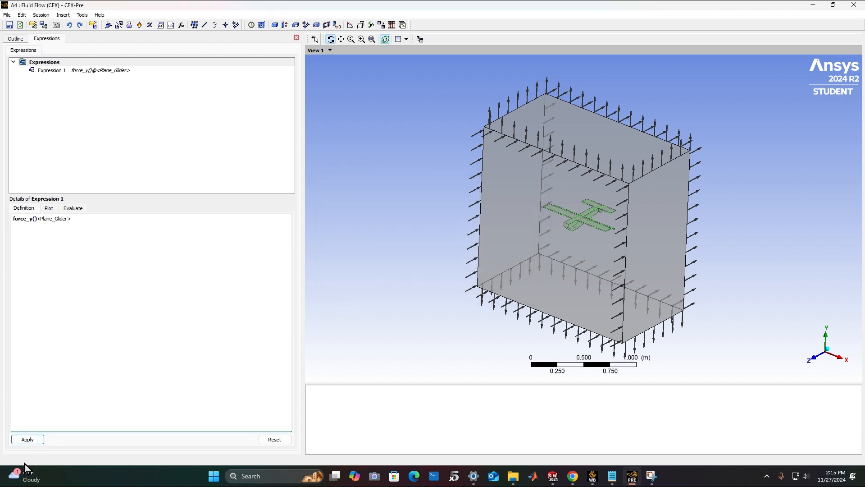
pyautogui.click(30, 439)
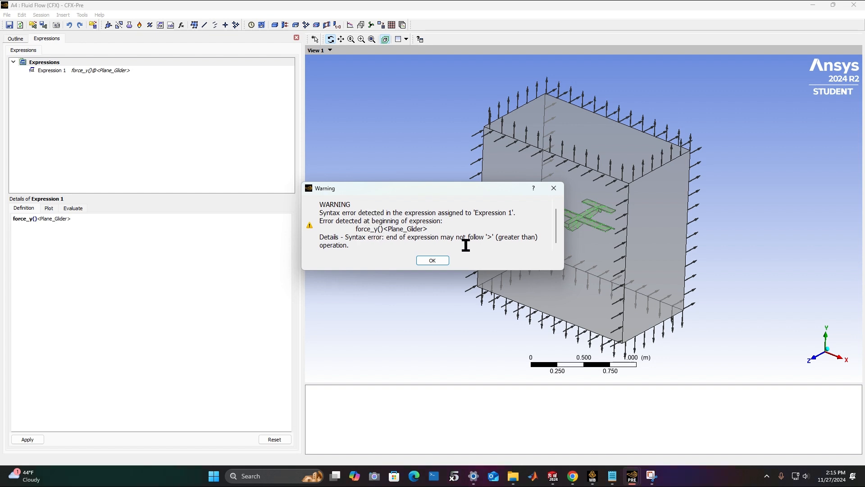
pyautogui.click(433, 261)
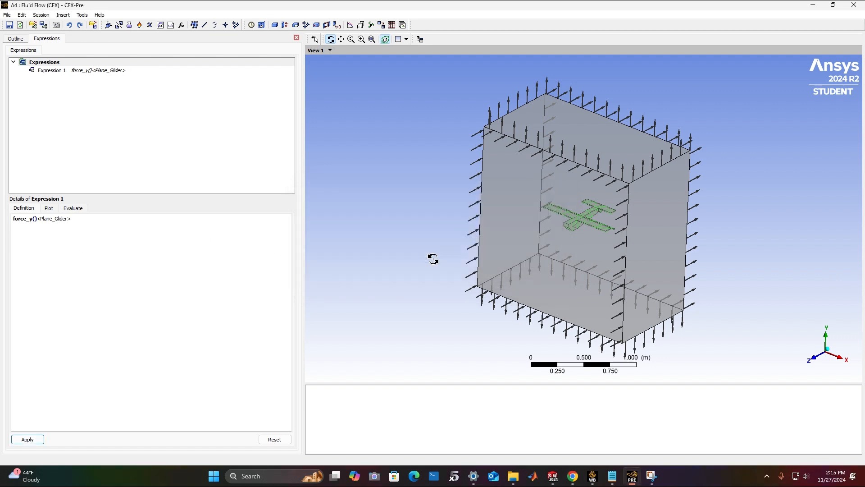
pyautogui.click(104, 221)
pyautogui.press('BackSpace')
pyautogui.click(41, 220)
pyautogui.press('BackSpace')
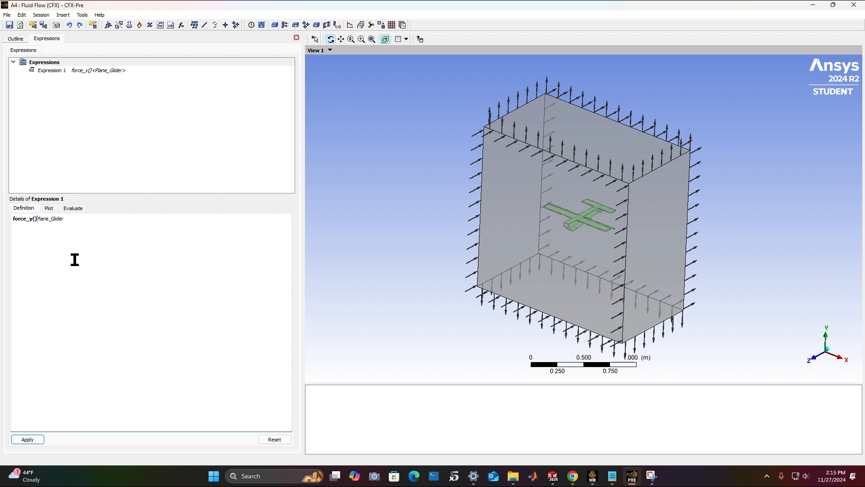
pyautogui.write('@')
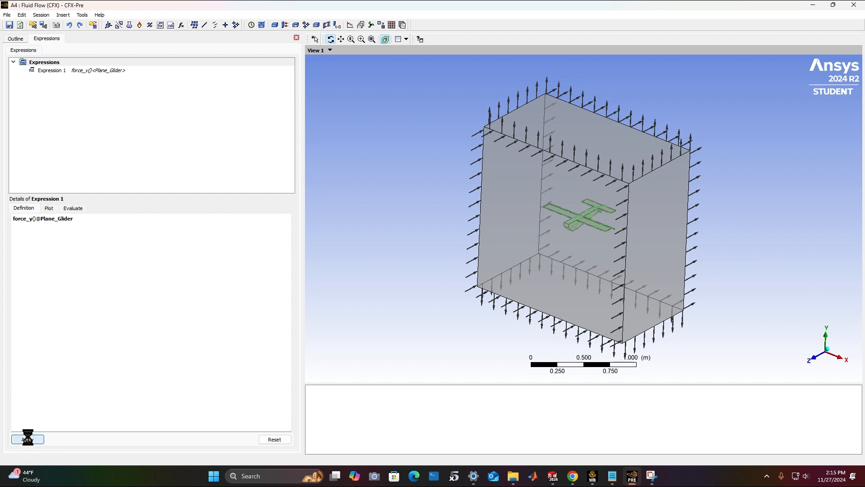
pyautogui.click(30, 440)
# Rename the y-force expression as Lift
pyautogui.rightClick(47, 70)
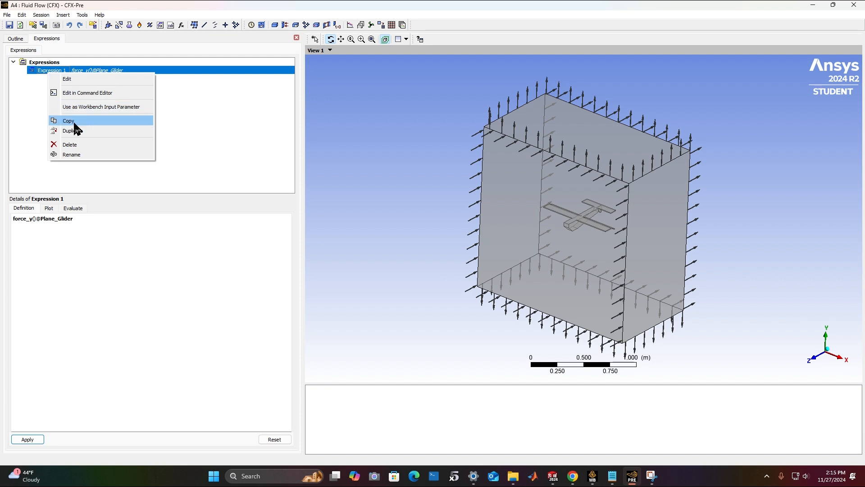
pyautogui.click(73, 154)
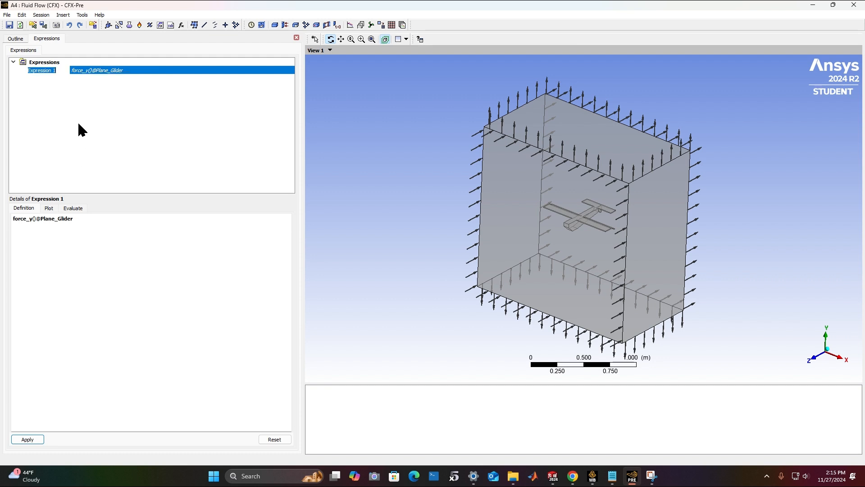
pyautogui.write('Lift')
pyautogui.press('Return')
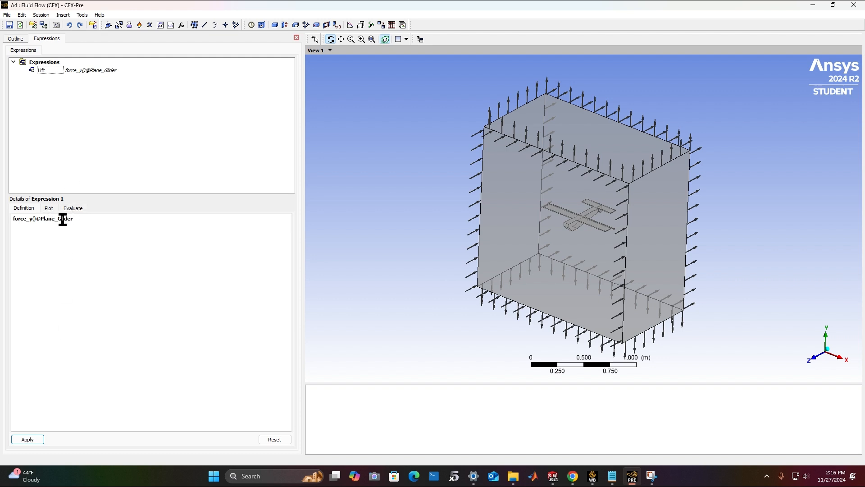
# Copy the Lift definition into a new expression named Drag
pyautogui.moveTo(77, 218); pyautogui.dragTo(1, 224)
pyautogui.hotkey('ctrl', 'c')
pyautogui.click(137, 219)
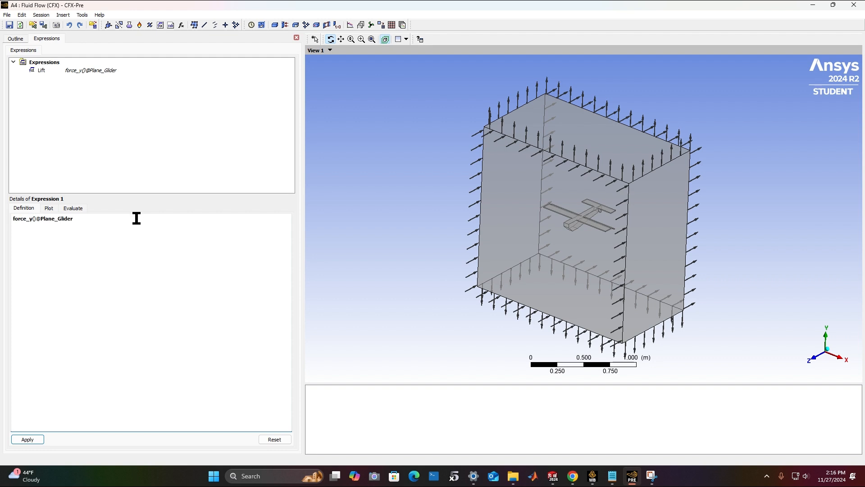
pyautogui.click(160, 26)
pyautogui.write('Drag')
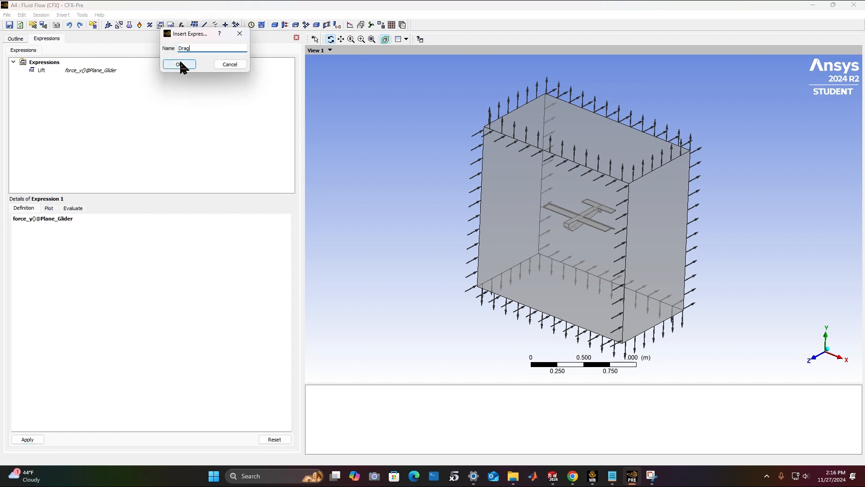
pyautogui.click(179, 64)
pyautogui.hotkey('ctrl', 'v')
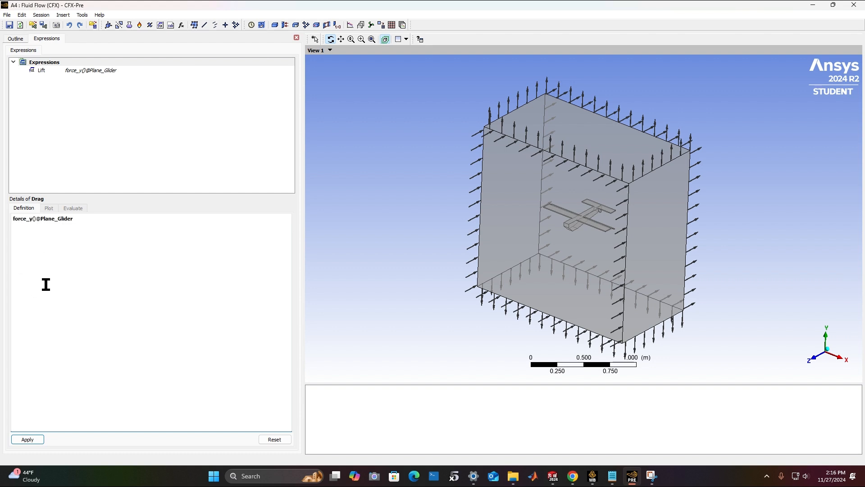
pyautogui.click(29, 219)
pyautogui.press('Delete')
pyautogui.write('z')
pyautogui.write('-')
pyautogui.click(35, 438)
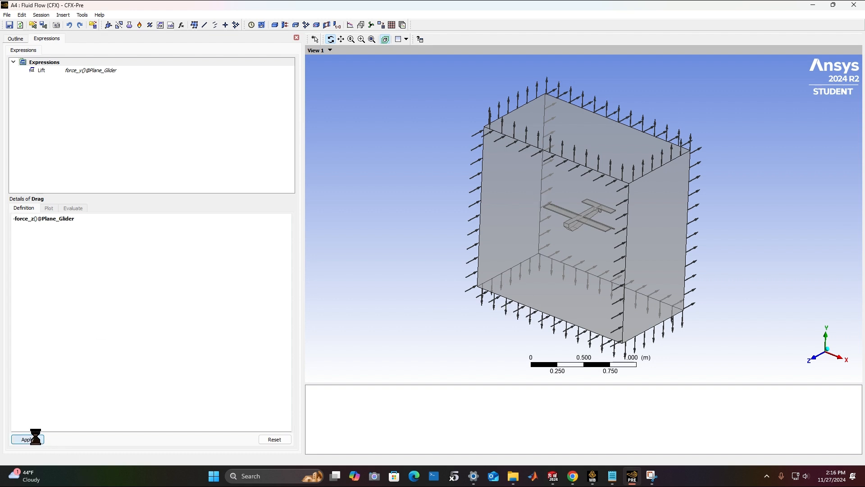
pyautogui.click(10, 26)
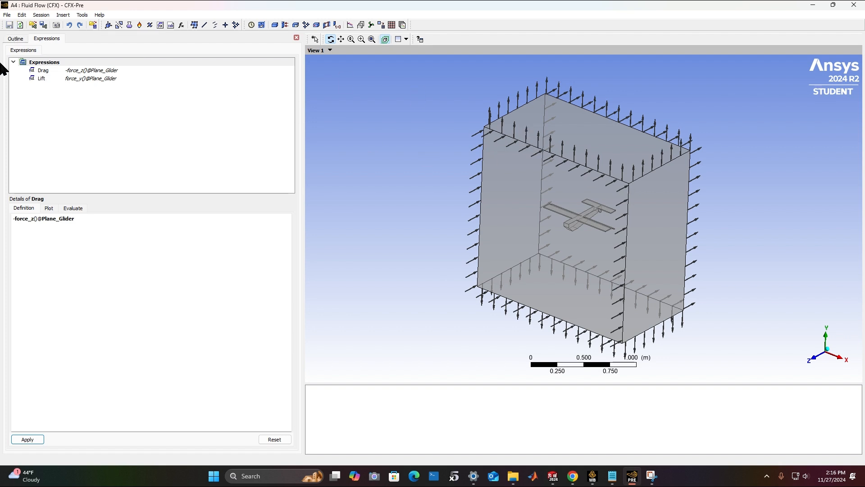
# Check the U, V and W velocity components in the Inlet boundary's details and close them with confirmation
pyautogui.click(26, 40)
pyautogui.click(66, 121)
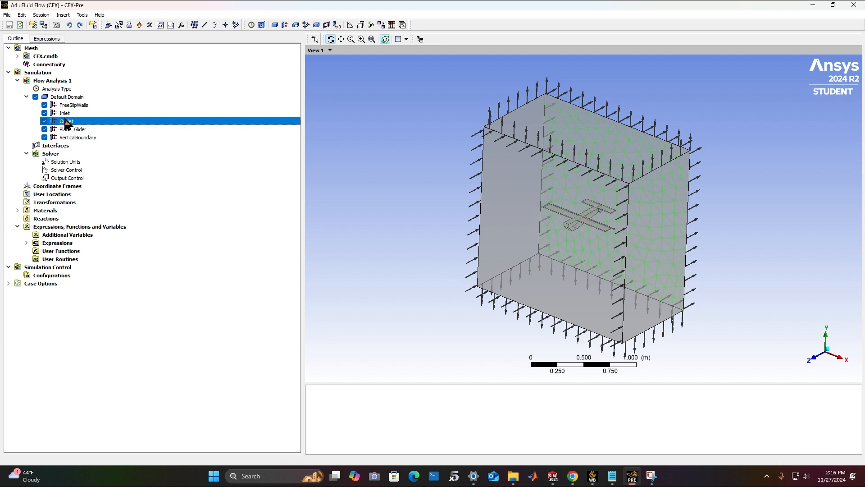
pyautogui.doubleClick(66, 113)
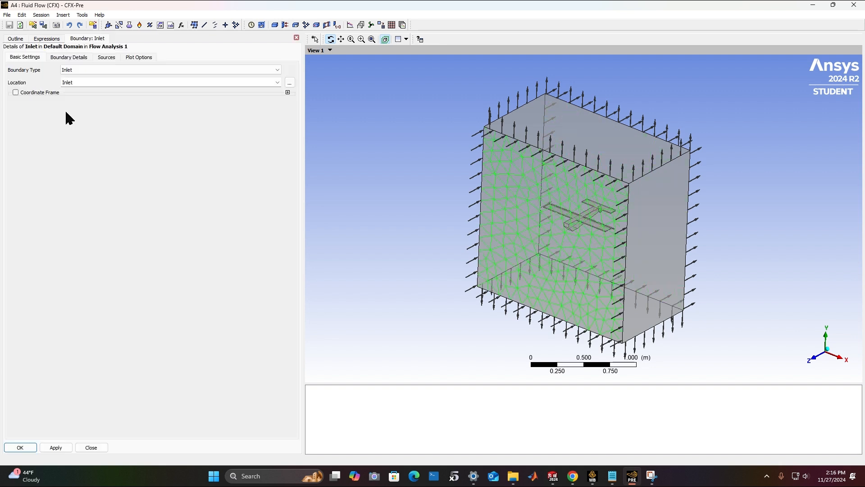
pyautogui.click(77, 58)
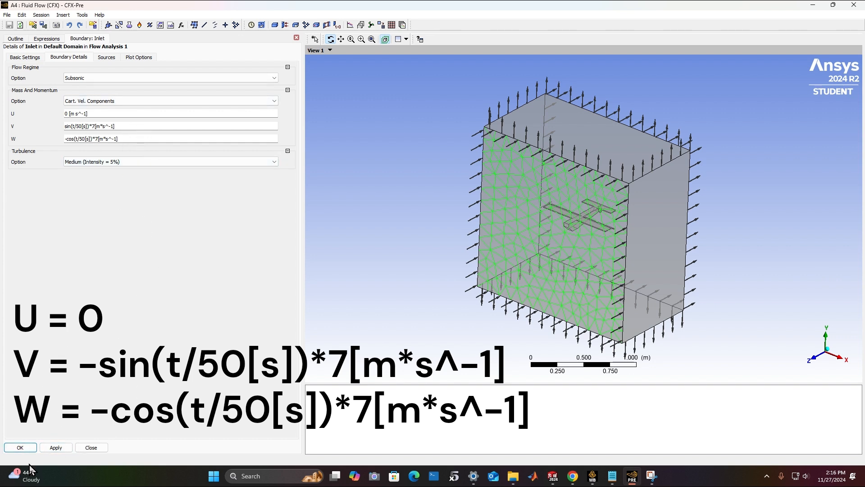
pyautogui.click(22, 448)
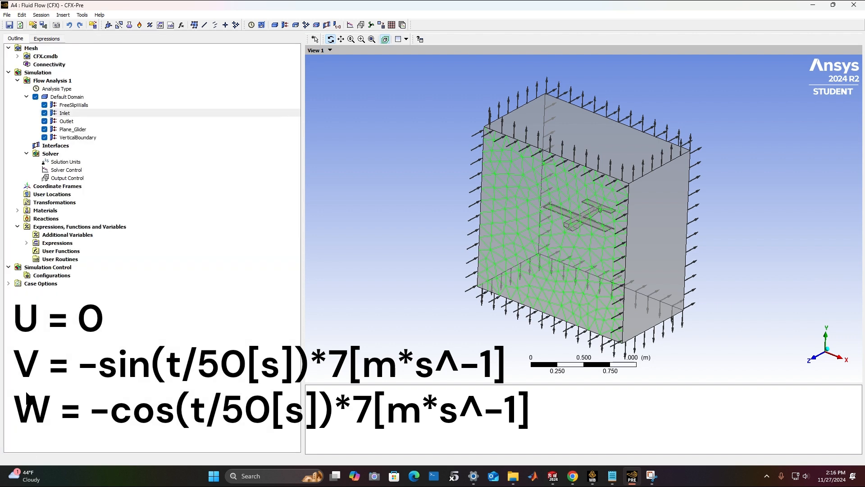
# Check the boundary details of the Outlet and the FreeSlipWalls boundaries, accepting each without changes
pyautogui.doubleClick(68, 121)
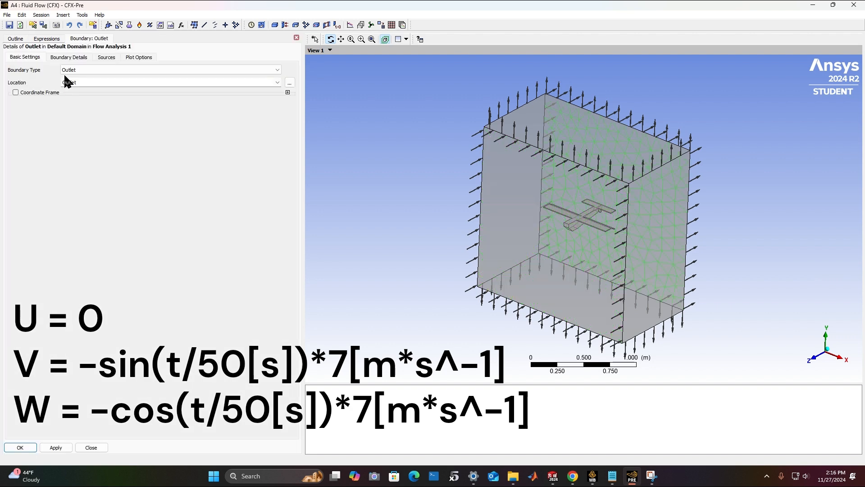
pyautogui.click(73, 58)
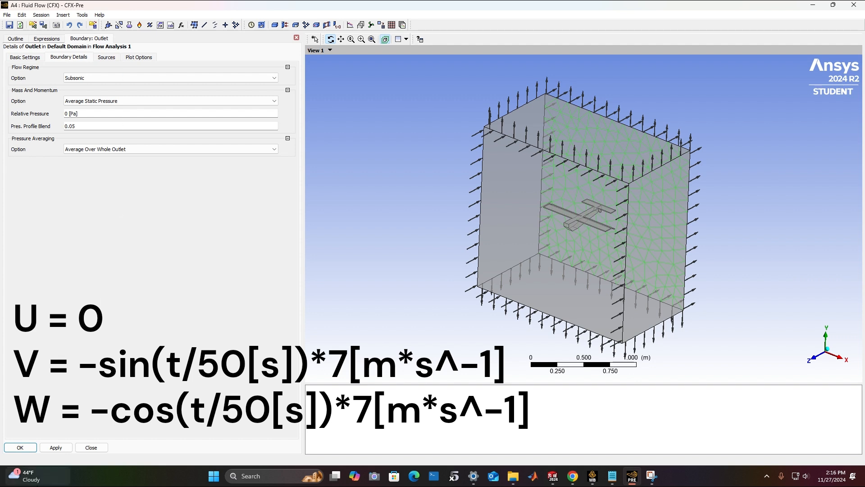
pyautogui.click(29, 448)
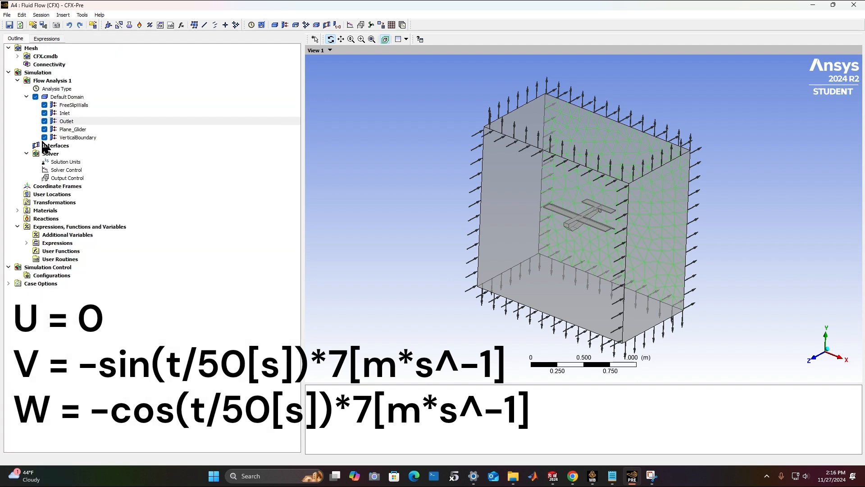
pyautogui.doubleClick(61, 108)
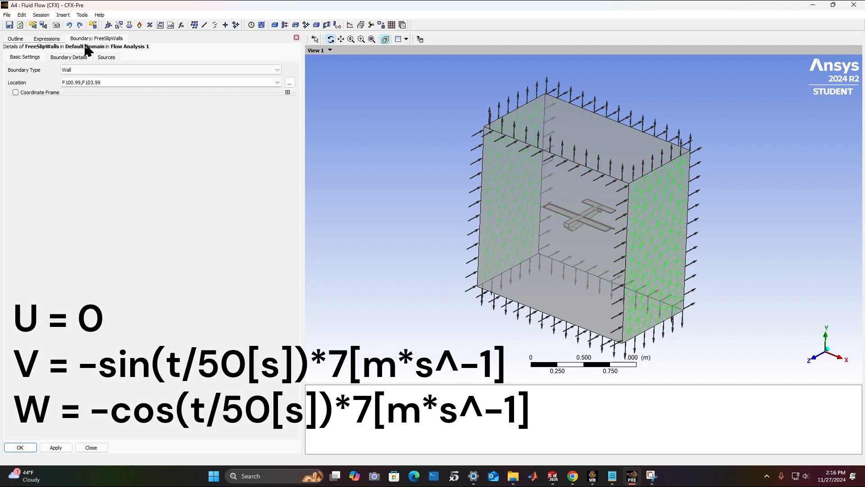
pyautogui.click(78, 58)
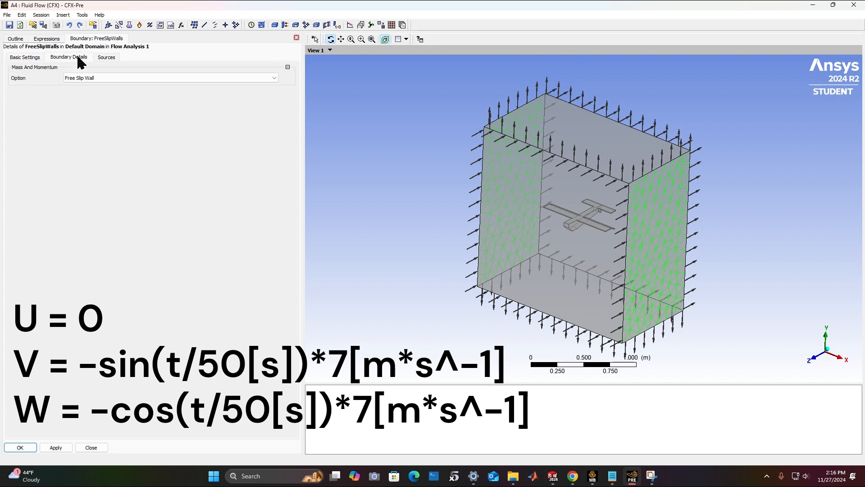
pyautogui.click(20, 448)
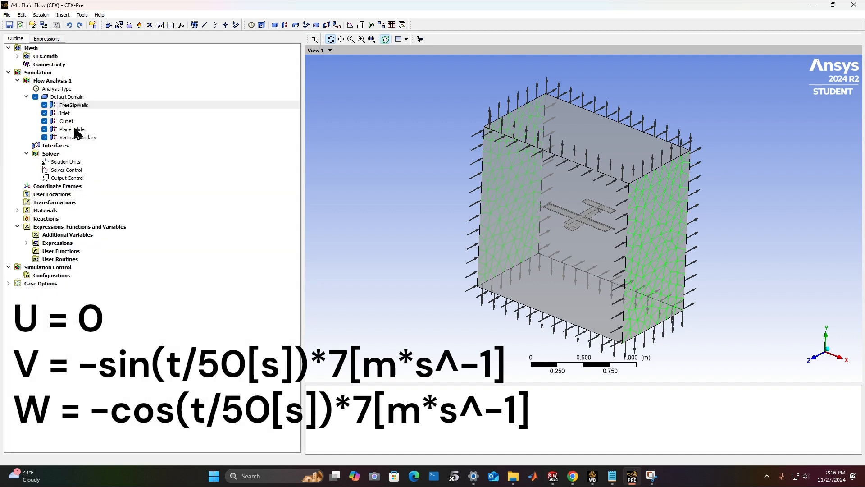
# Review the boundary details and sources of the Plane_Glider and VerticalBoundary boundaries
pyautogui.doubleClick(72, 129)
pyautogui.click(80, 58)
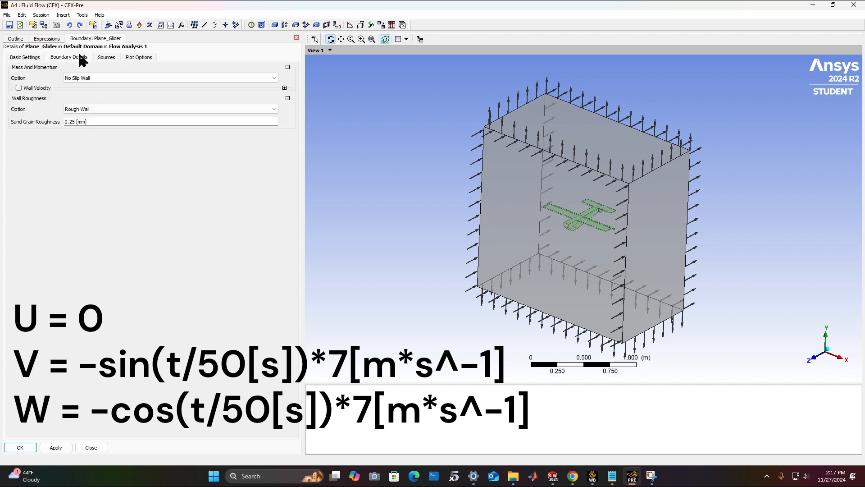
pyautogui.click(107, 56)
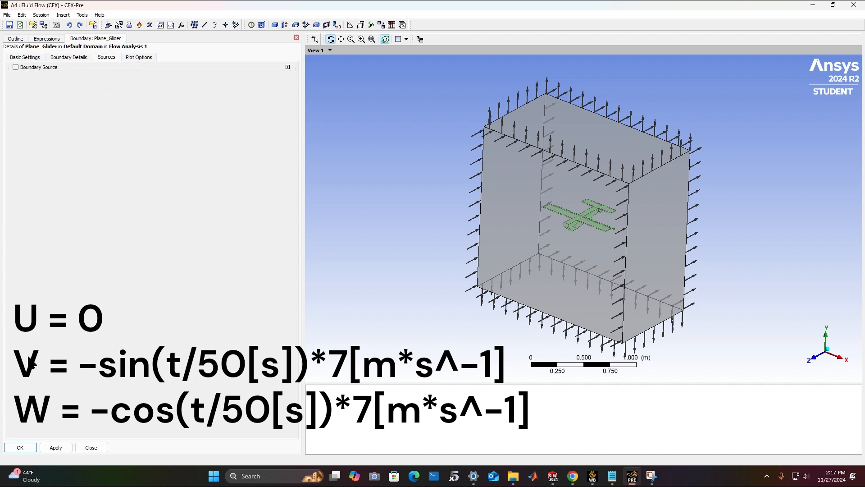
pyautogui.click(20, 448)
pyautogui.click(65, 137)
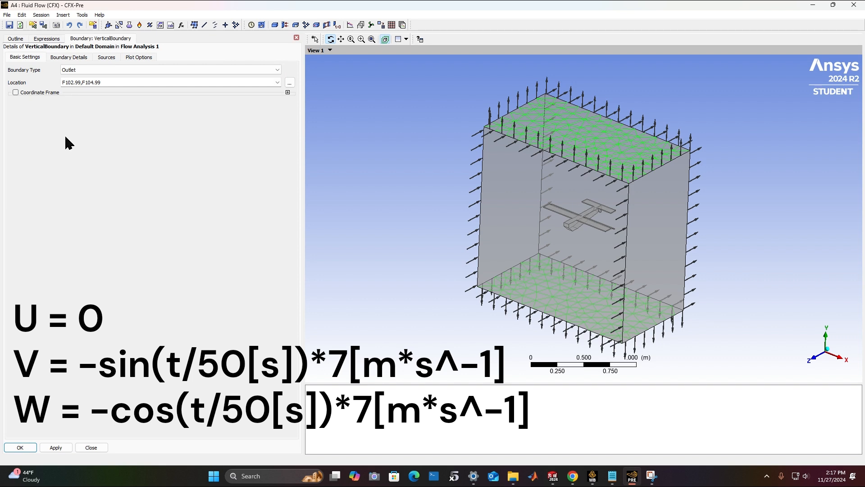
pyautogui.click(79, 57)
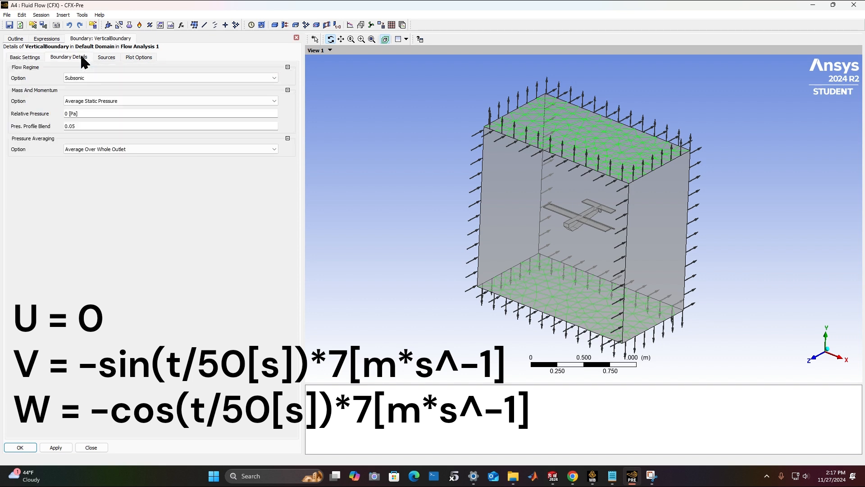
pyautogui.click(108, 57)
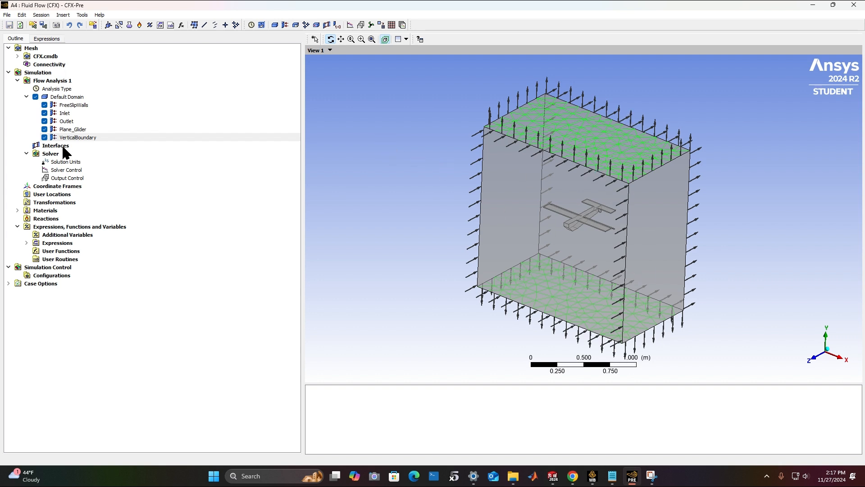
# Close the setup, return to Workbench and reset the Solution component of the Fluid Flow (CFX) system, accepting the data deletion
pyautogui.click(854, 6)
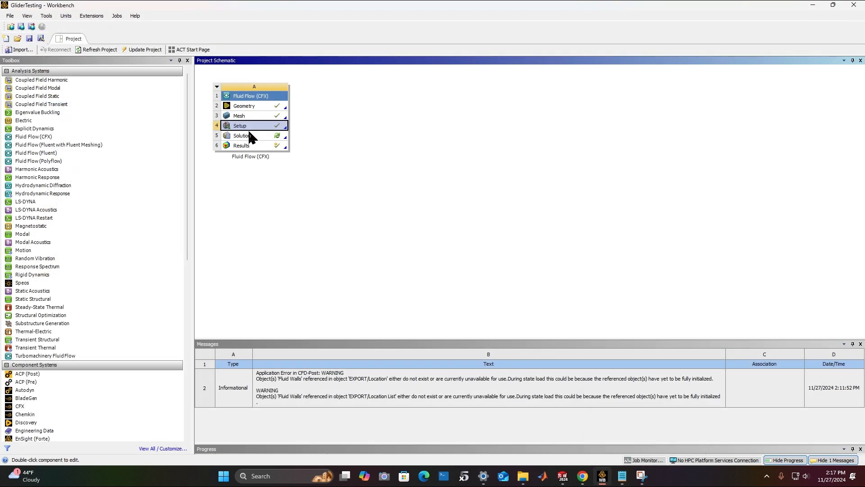
pyautogui.rightClick(251, 140)
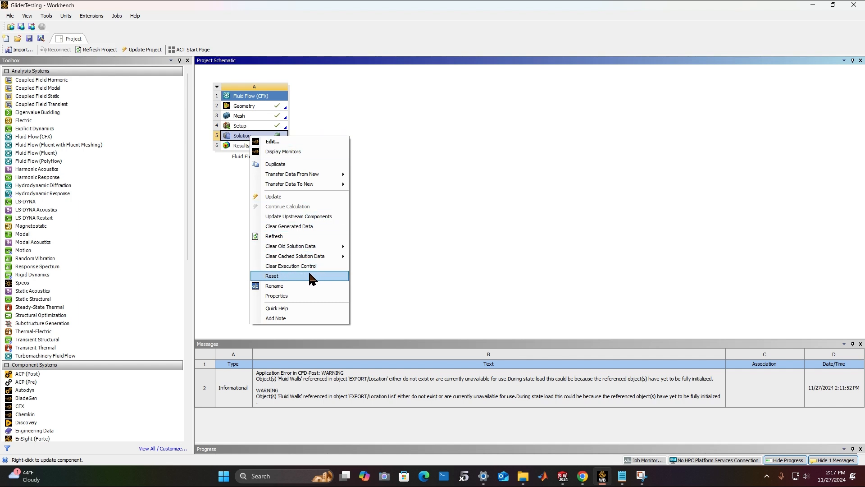
pyautogui.click(307, 276)
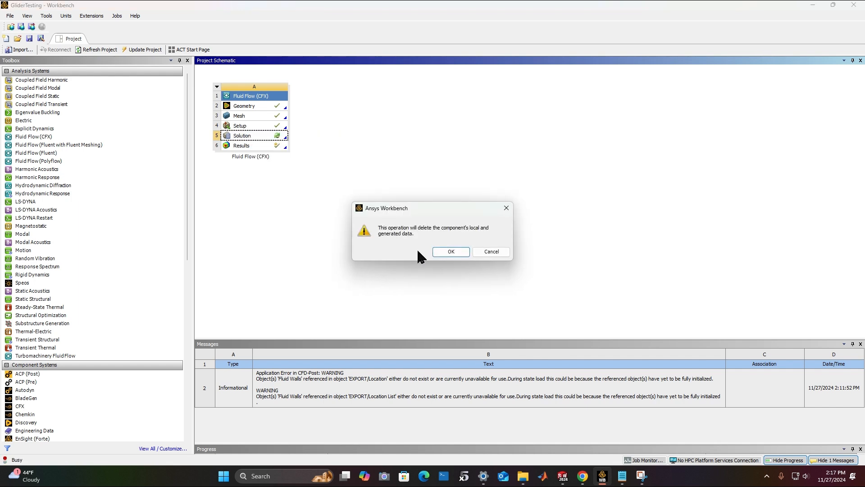
pyautogui.click(451, 253)
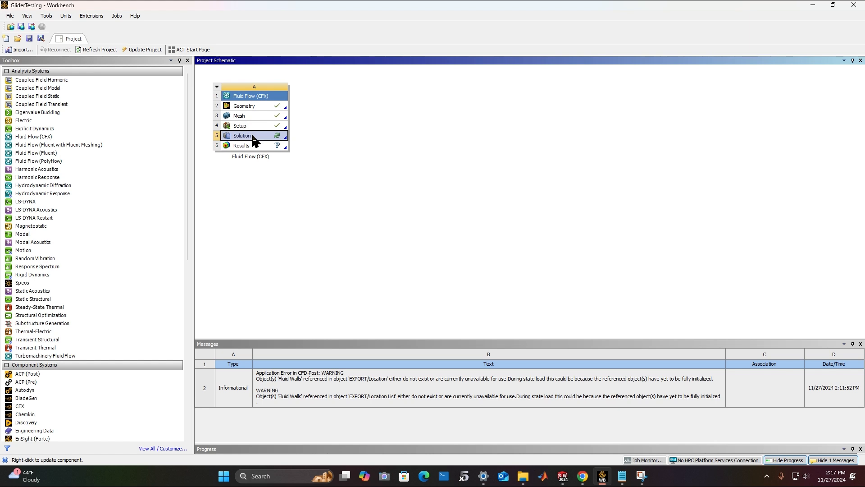
# Start a serial solver run from the Solution component and look through its turbulence, wall scale and momentum residual plots
pyautogui.doubleClick(253, 141)
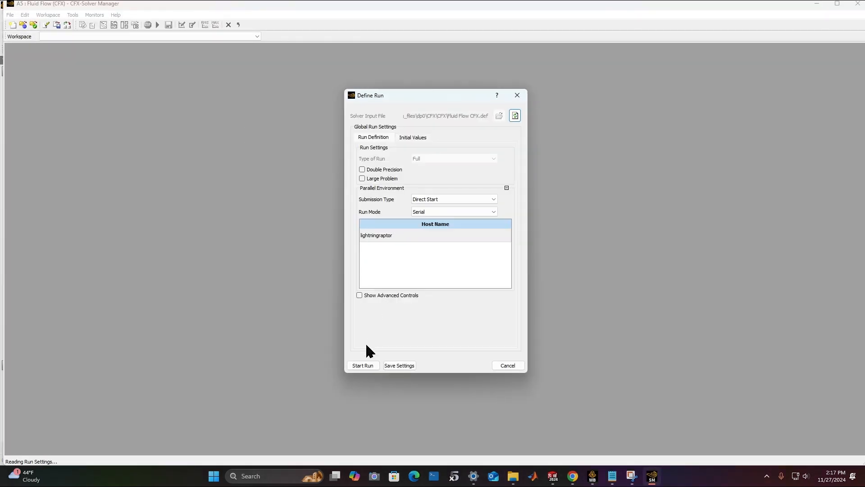
pyautogui.click(363, 366)
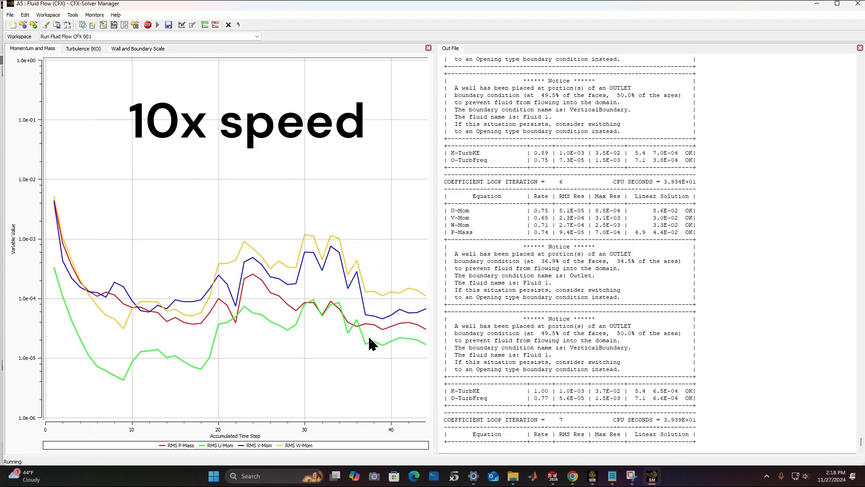
pyautogui.click(90, 49)
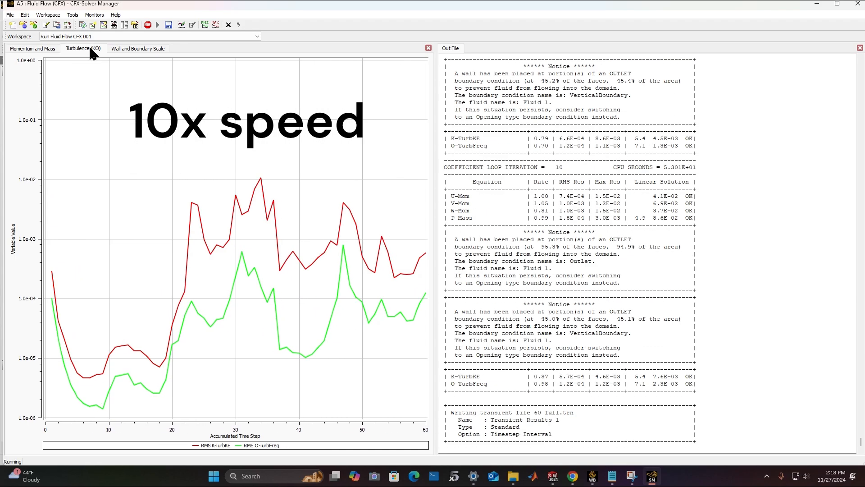
pyautogui.click(151, 49)
pyautogui.click(85, 49)
pyautogui.click(36, 49)
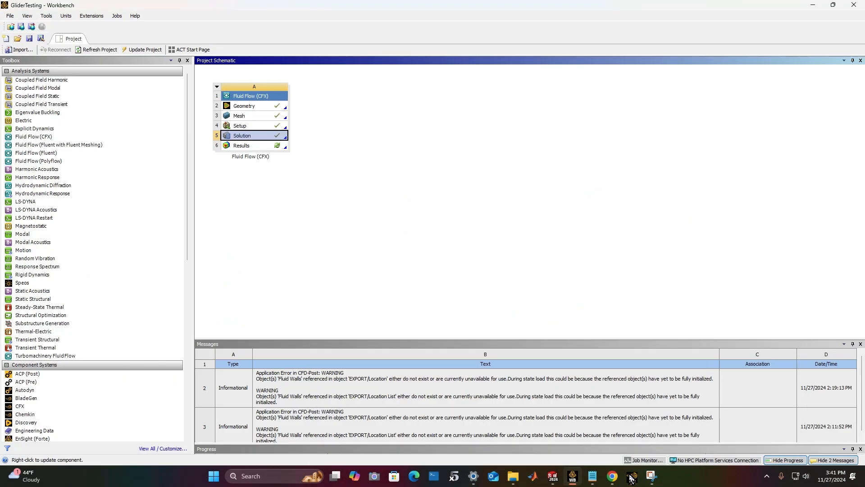
# Open the Results in CFD-Post and load time step 0 from the time list in the Case Comparison details
pyautogui.doubleClick(261, 145)
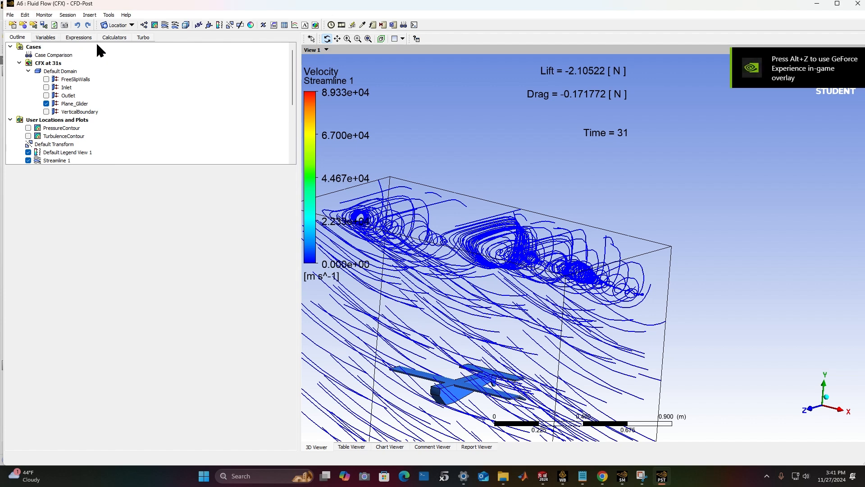
pyautogui.click(56, 55)
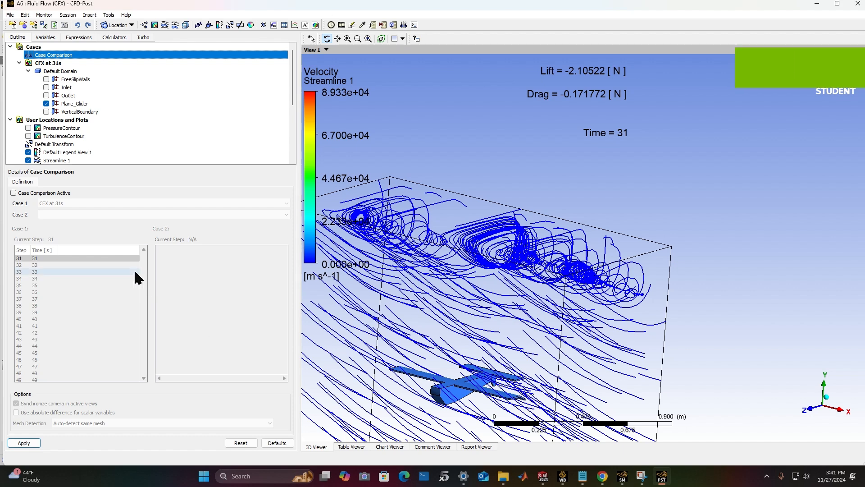
pyautogui.click(50, 192)
pyautogui.scroll(-9, 89, 285)
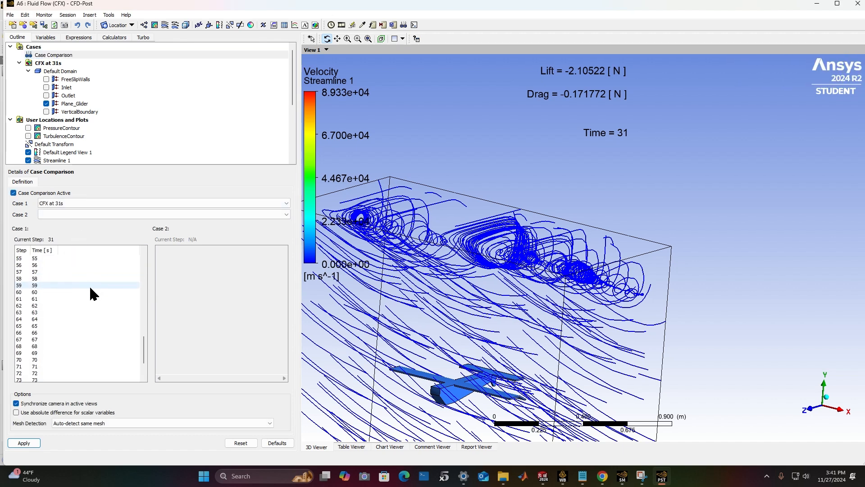
pyautogui.scroll(14, 93, 282)
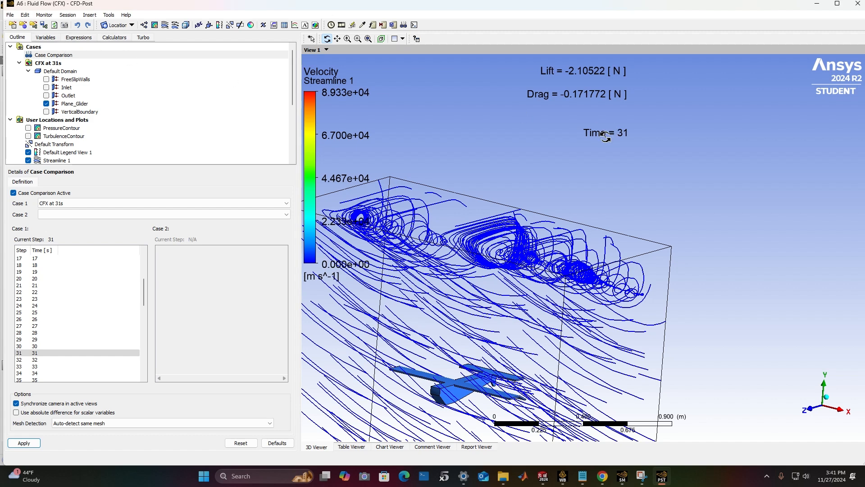
pyautogui.scroll(6, 69, 264)
pyautogui.click(75, 263)
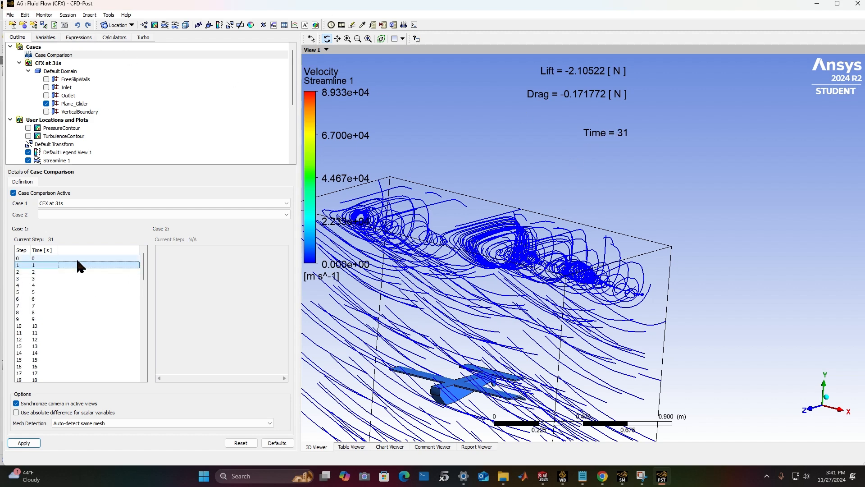
pyautogui.click(77, 258)
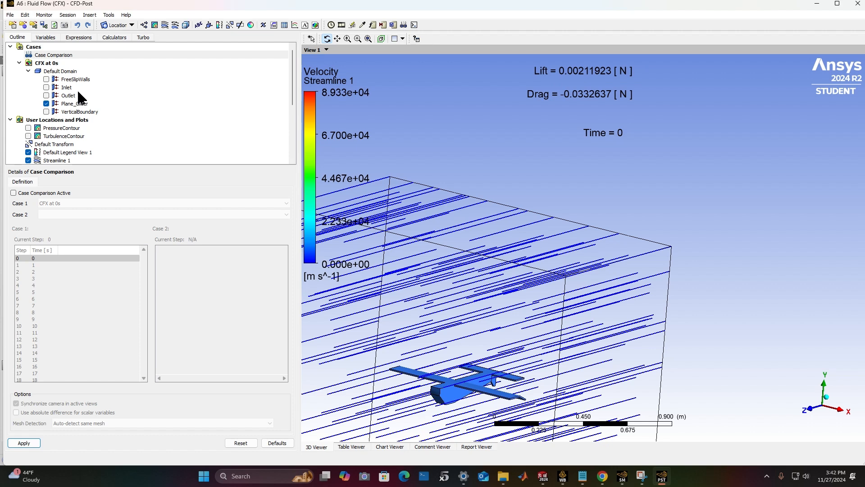
# Check the Drag and Lift definitions among the expressions and return to the outline
pyautogui.scroll(-2, 82, 96)
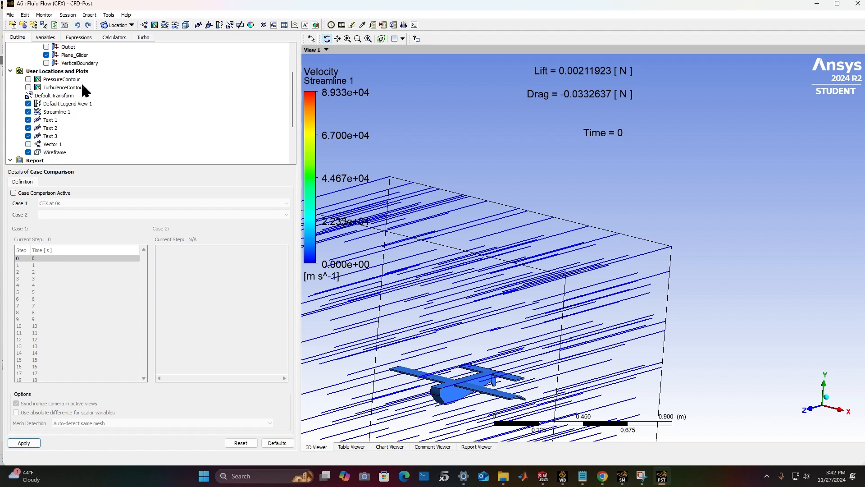
pyautogui.click(91, 38)
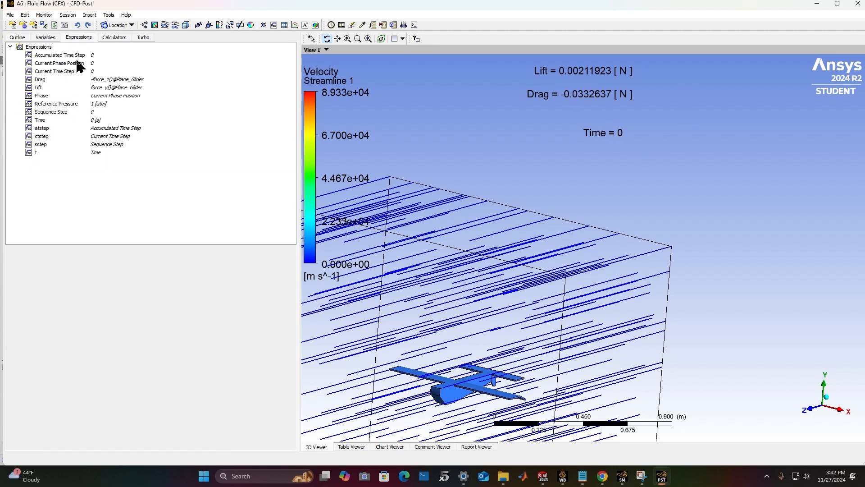
pyautogui.click(43, 81)
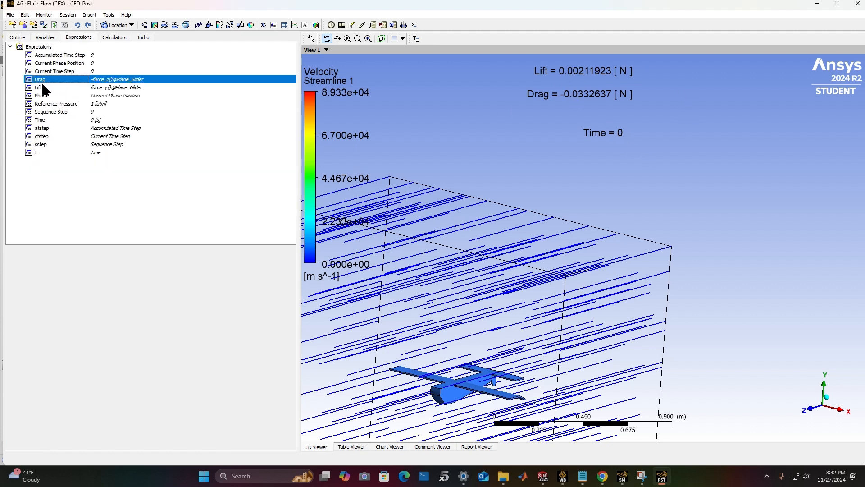
pyautogui.click(17, 37)
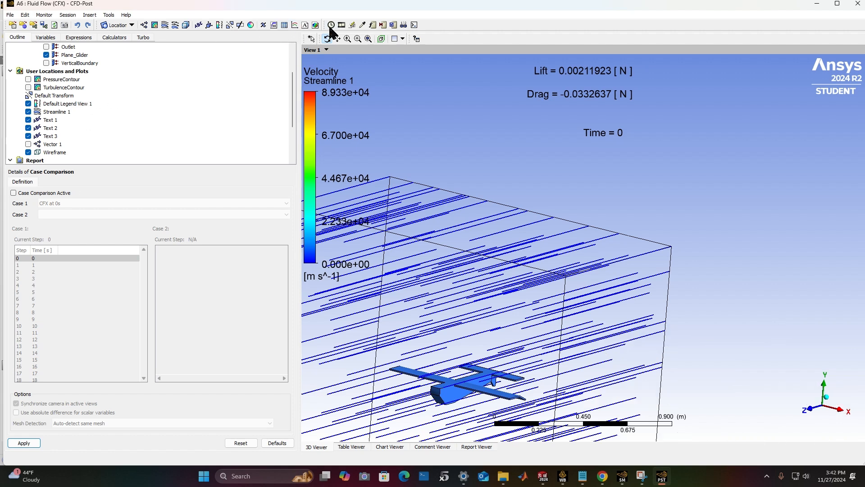
# Play the timestep animation of the streamlines, stop it at time step 35 and close the animation dialog
pyautogui.click(344, 28)
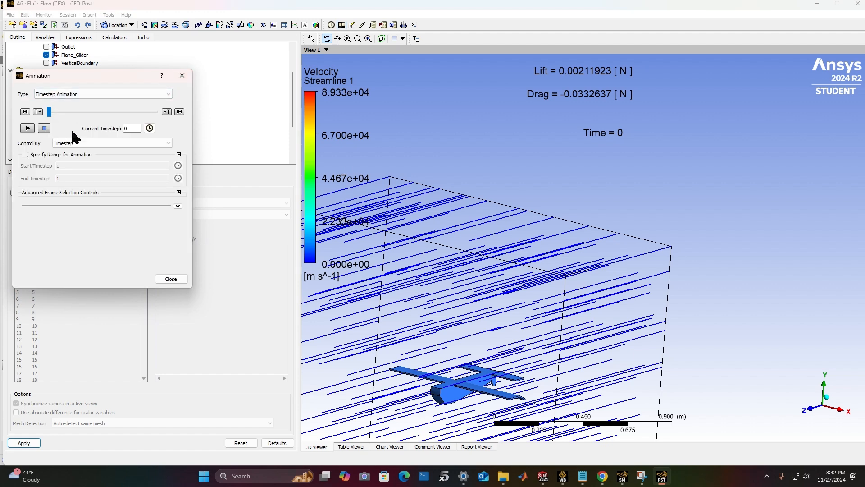
pyautogui.click(34, 128)
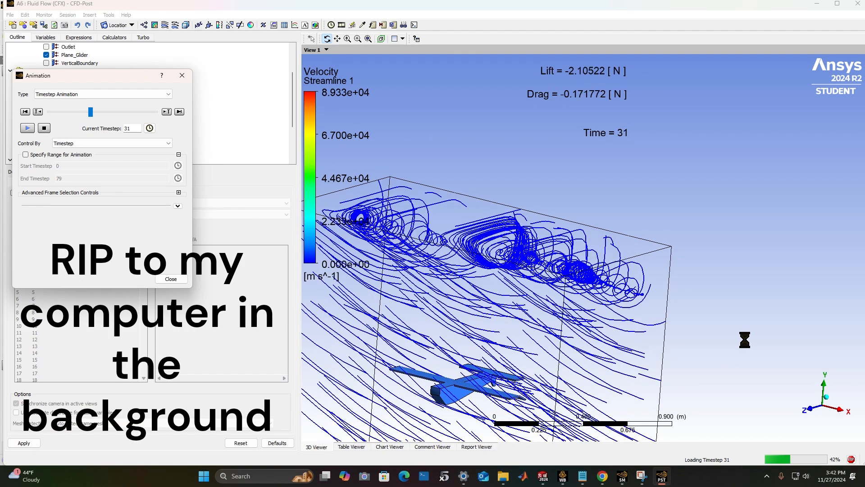
pyautogui.click(44, 128)
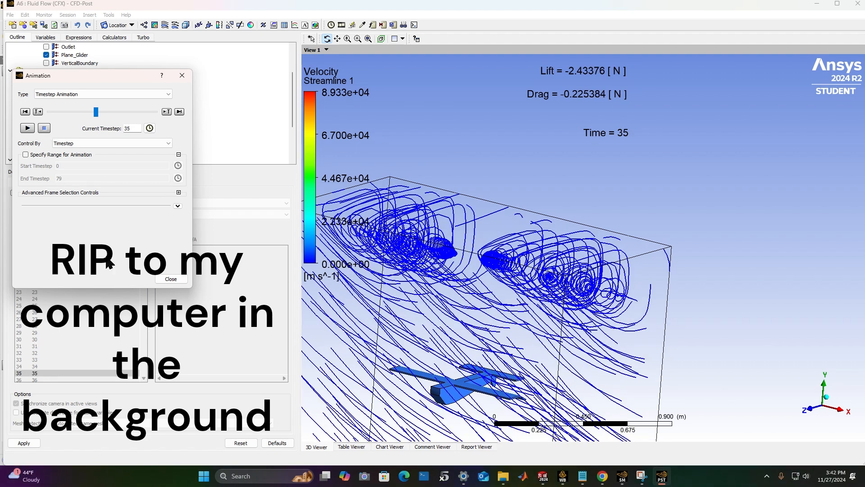
pyautogui.click(171, 279)
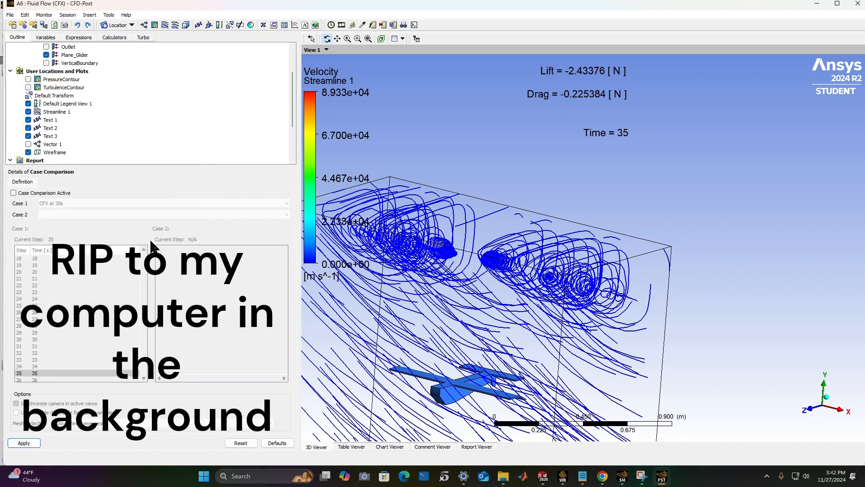
# Activate Case Comparison and return the streamline results to time step 0
pyautogui.click(51, 194)
pyautogui.click(51, 259)
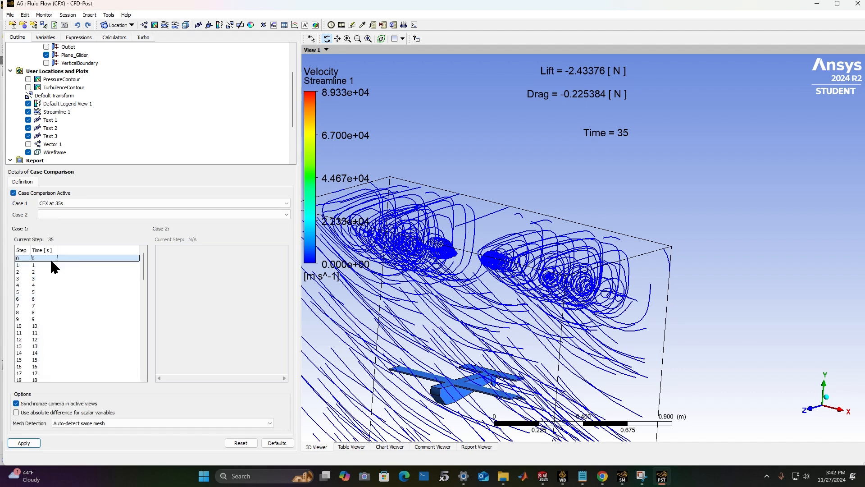
pyautogui.rightClick(49, 258)
pyautogui.click(56, 266)
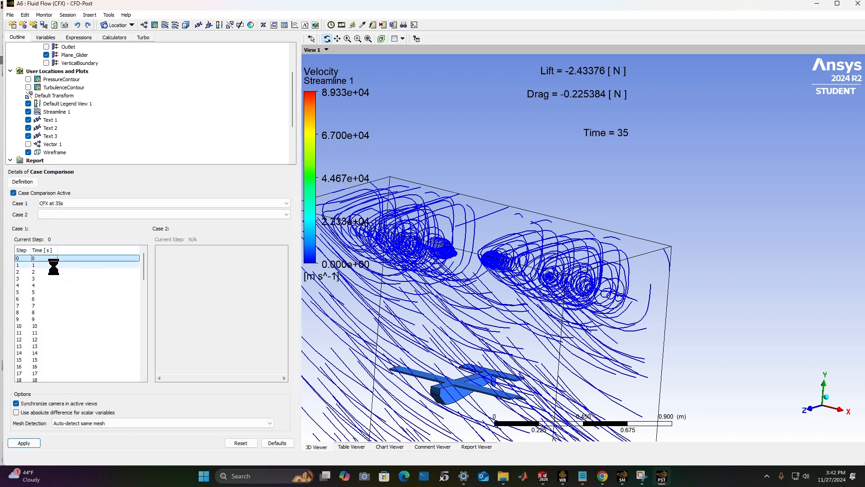
# Try CFX at 0s as Case 2 of the Case Comparison, and load time step 2 with the comparison inactive
pyautogui.click(42, 193)
pyautogui.click(58, 215)
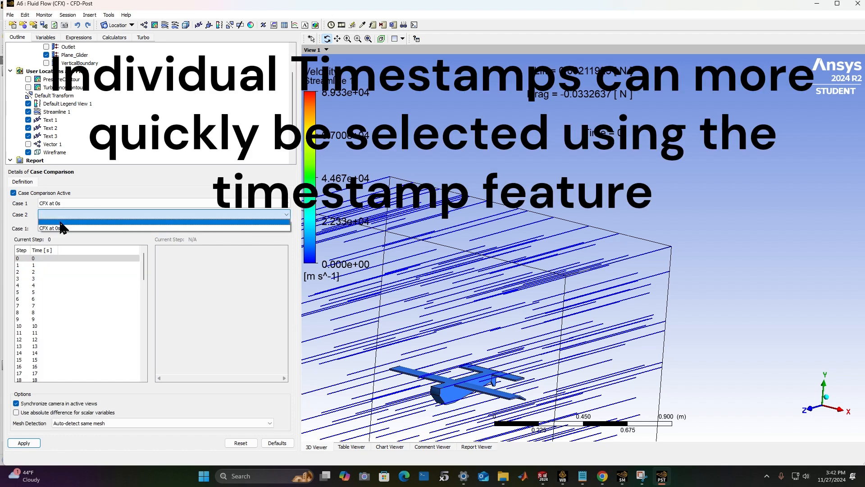
pyautogui.click(60, 223)
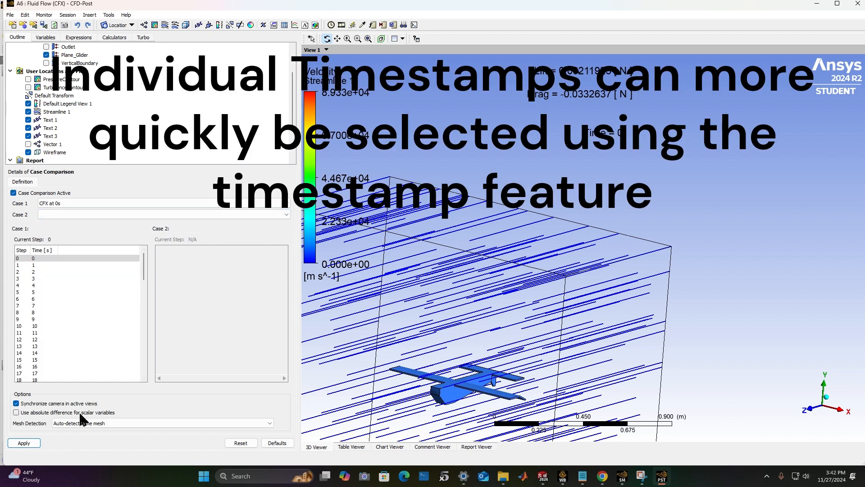
pyautogui.click(67, 214)
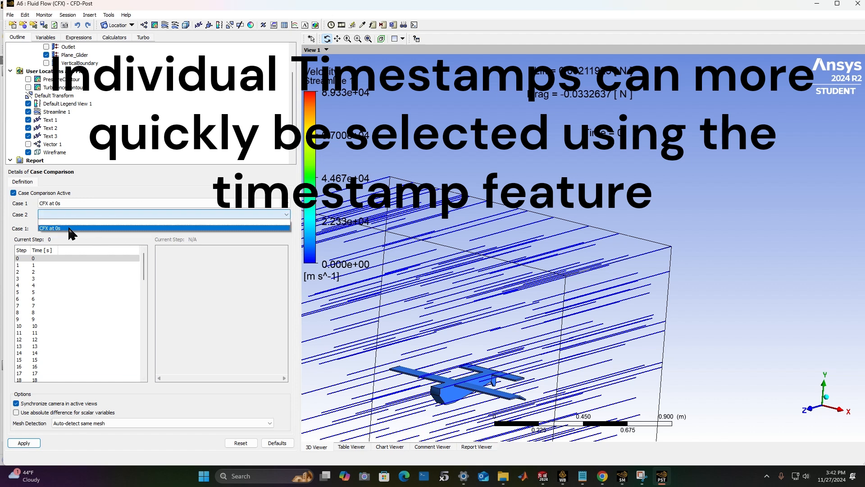
pyautogui.click(68, 228)
pyautogui.click(184, 266)
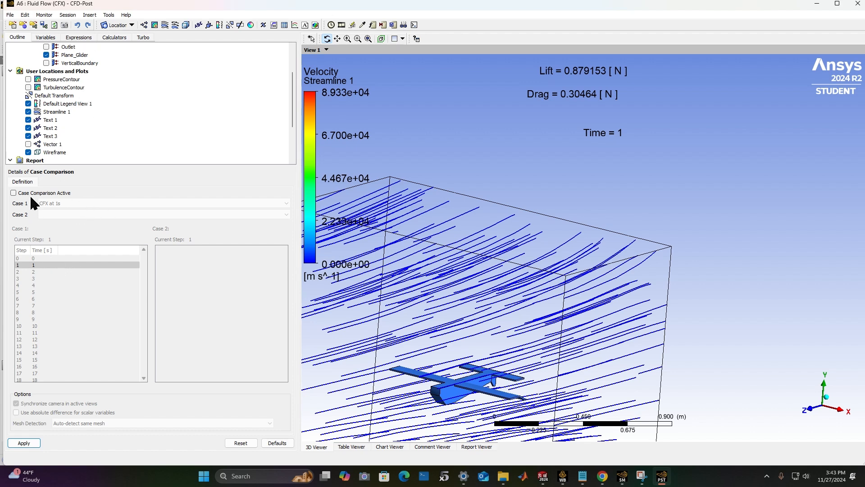
pyautogui.doubleClick(43, 272)
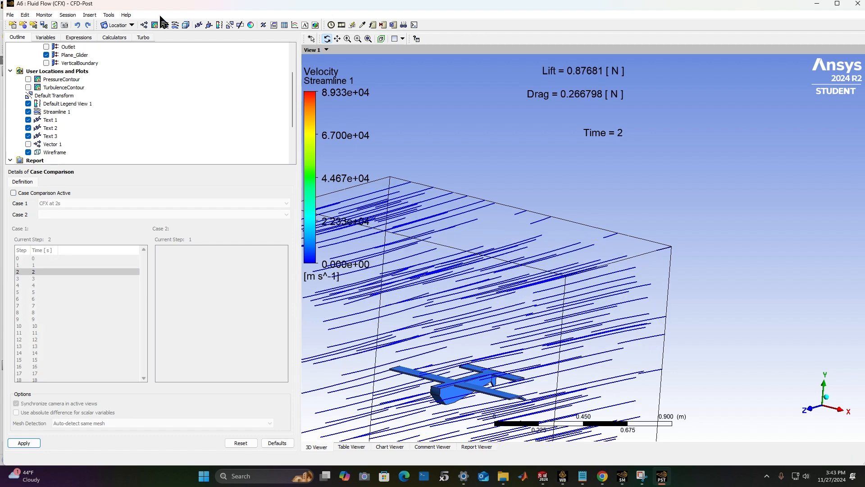